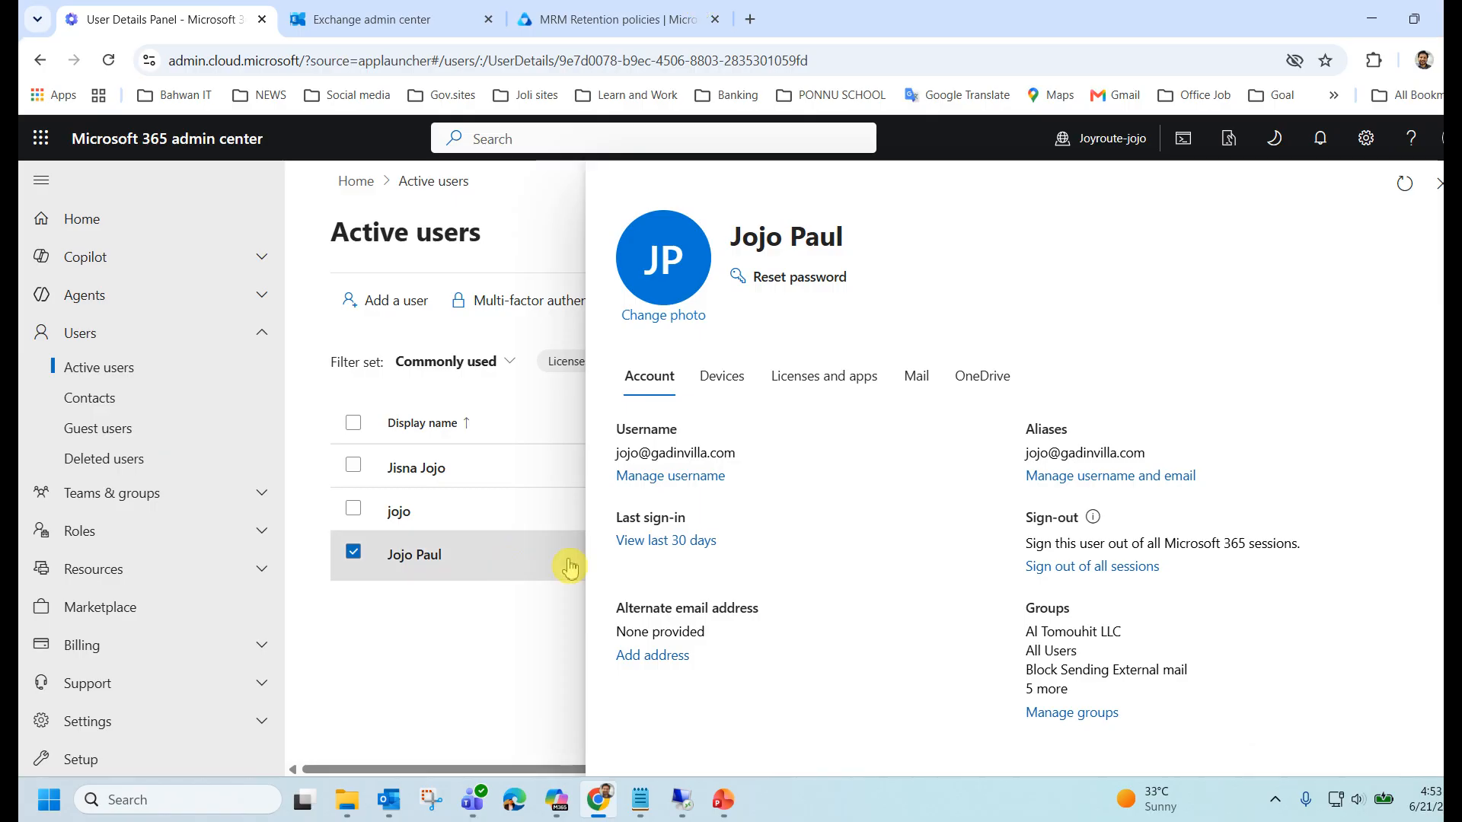
# Show the user's licenses and apps, then expand and scroll through the Apps (59) list.
pyautogui.click(828, 381)
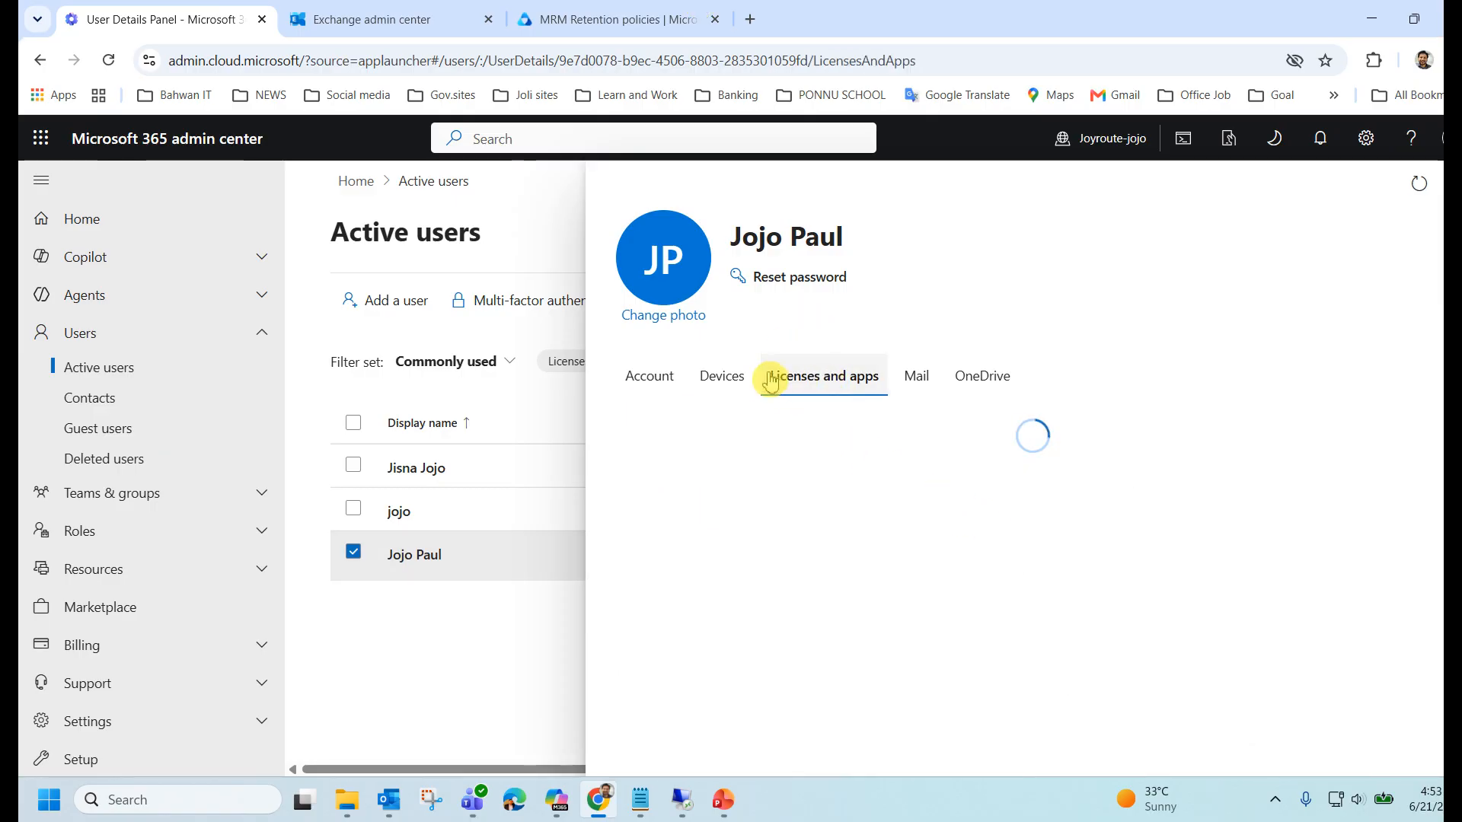
pyautogui.scroll(-2, 869, 466)
pyautogui.scroll(-1, 869, 466)
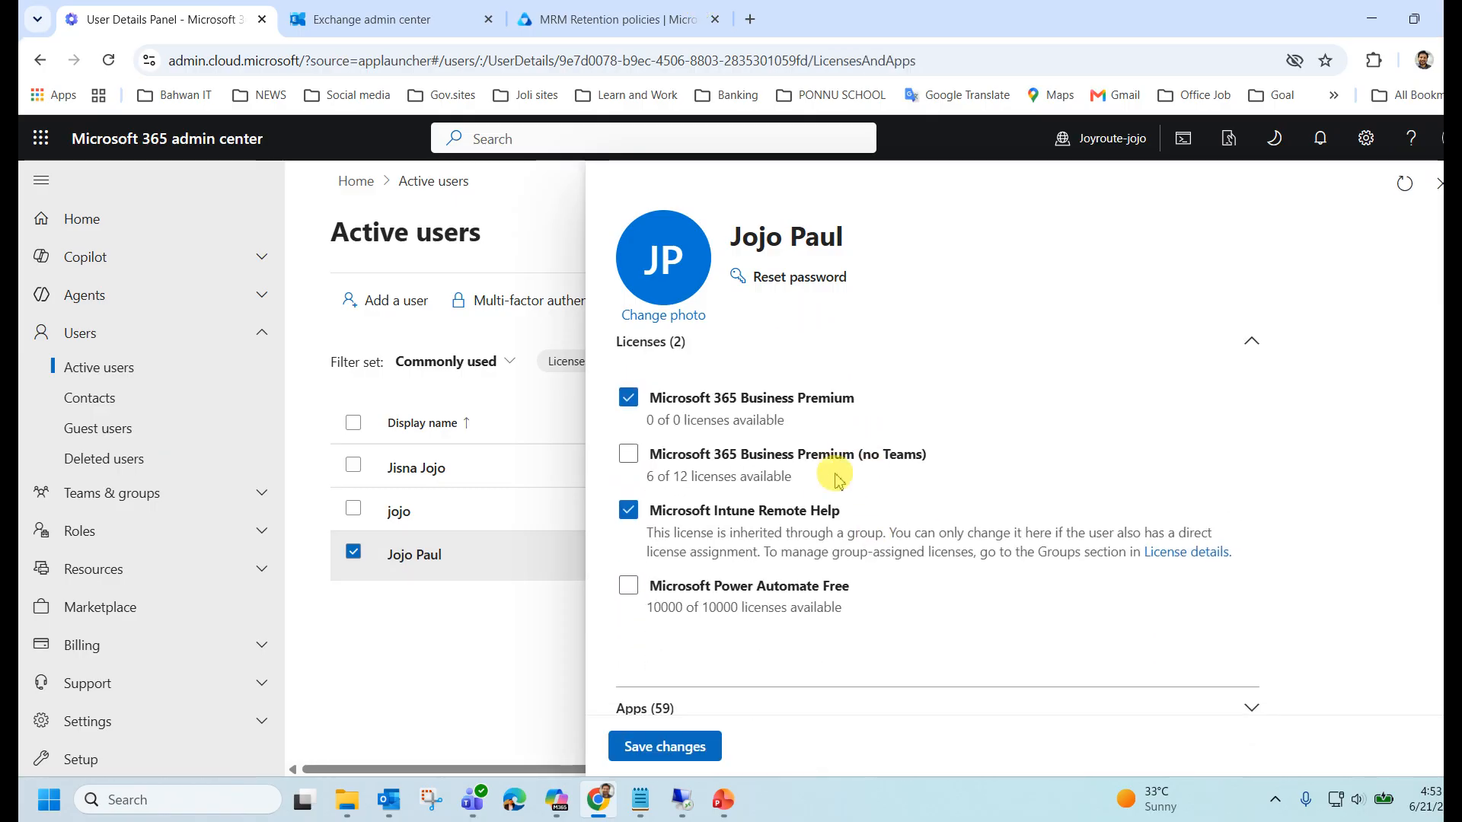
pyautogui.click(1246, 683)
pyautogui.scroll(-7, 971, 556)
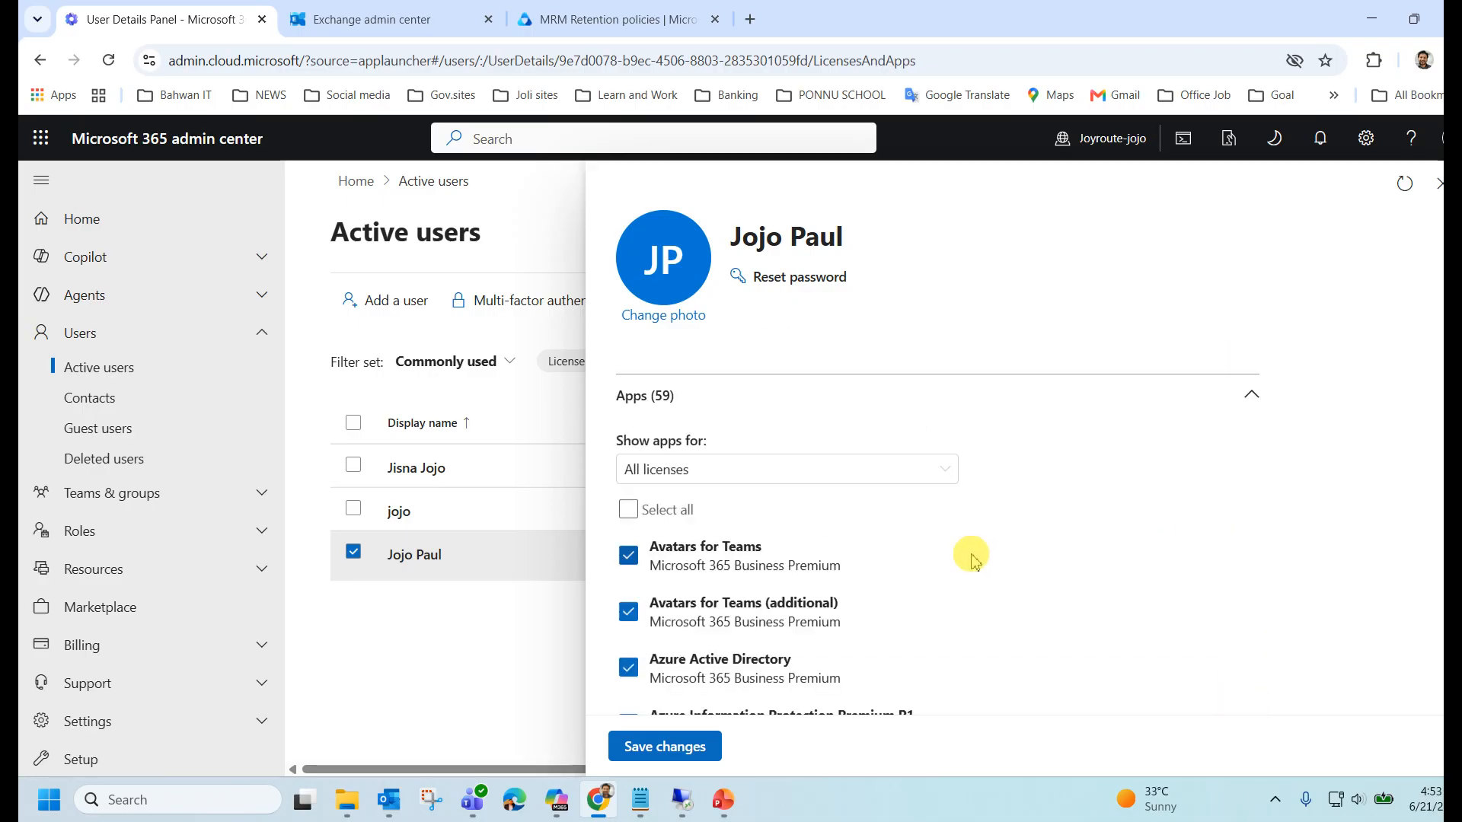
pyautogui.scroll(-2, 851, 546)
pyautogui.scroll(-3, 858, 546)
pyautogui.scroll(3, 858, 545)
pyautogui.scroll(-3, 858, 546)
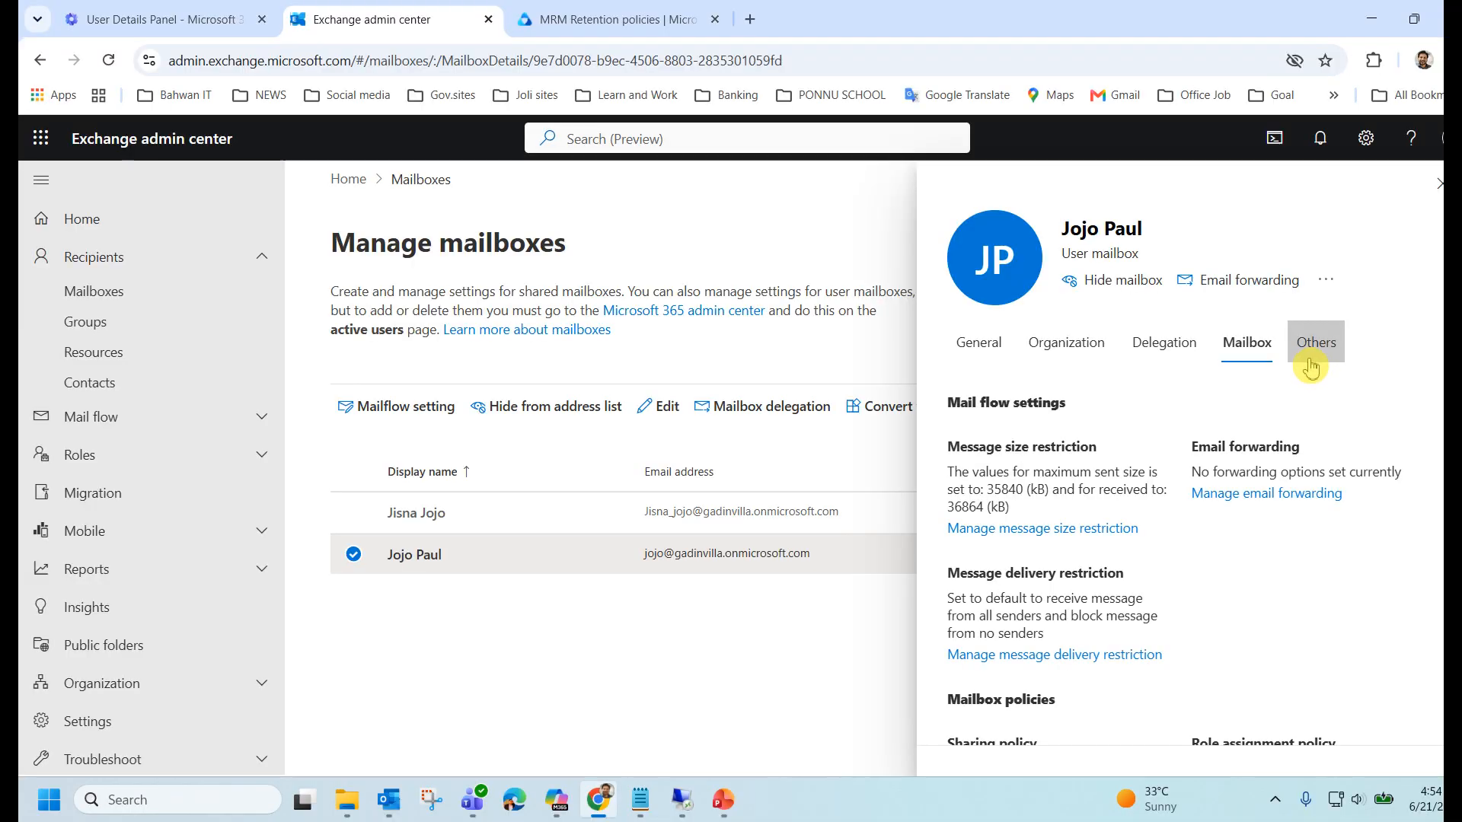
# Open Manage mailbox archive and toggle the 100 GB archive off and back on.
pyautogui.click(1316, 340)
pyautogui.click(1013, 642)
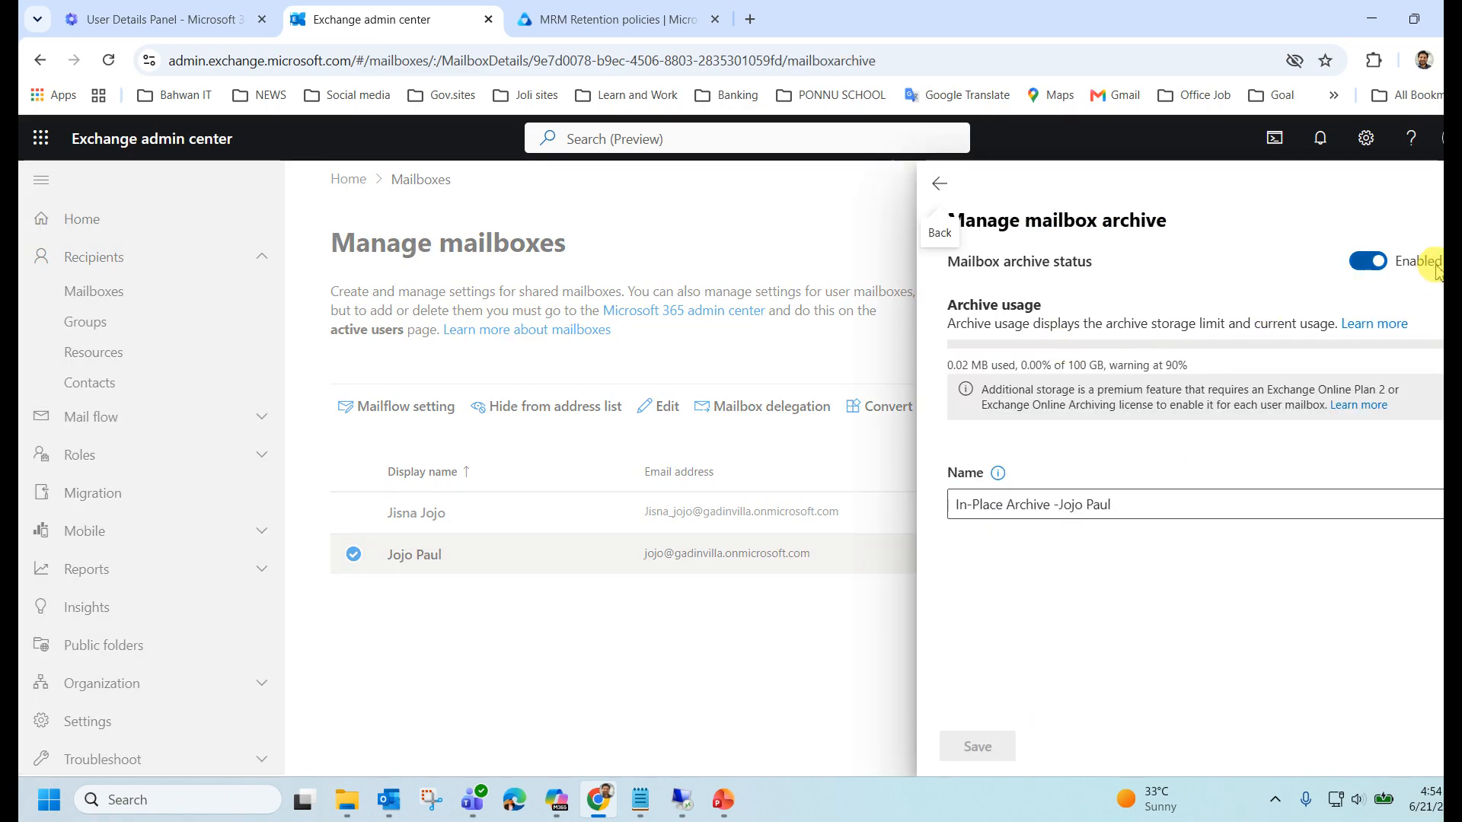
pyautogui.click(1368, 262)
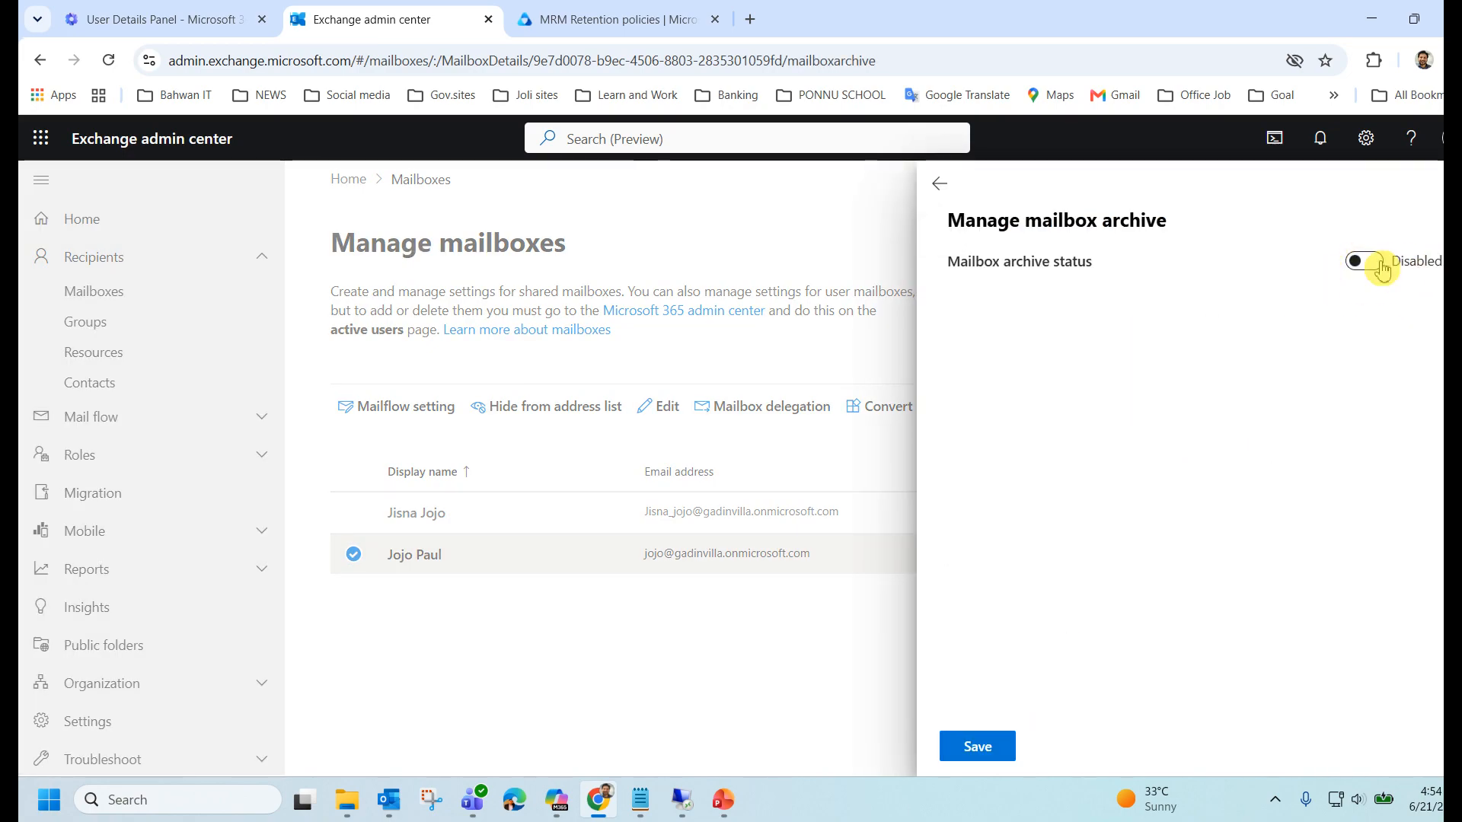
pyautogui.click(1375, 265)
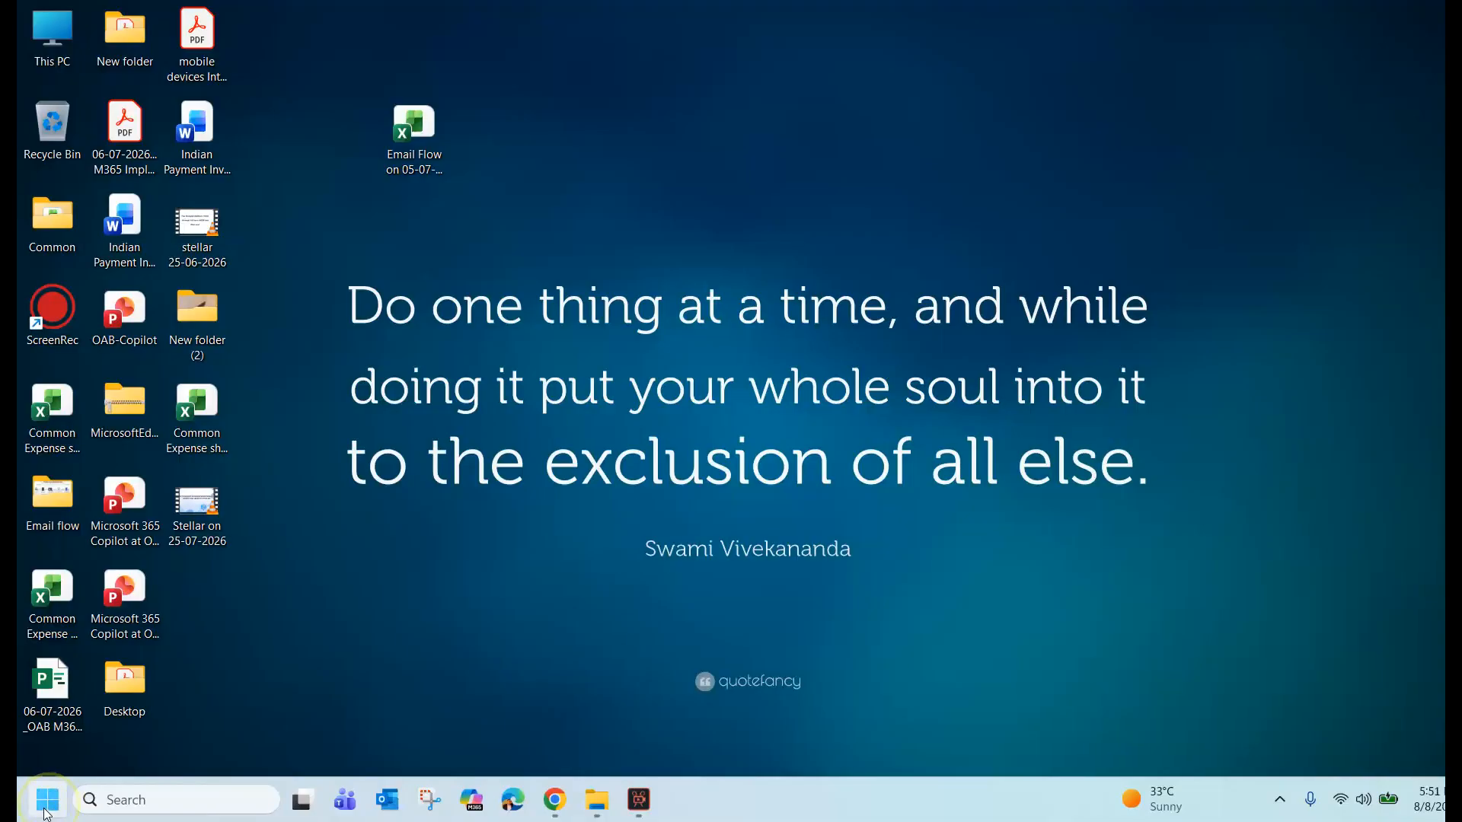
# Search 'power' from Start and run Windows PowerShell as administrator.
pyautogui.click(47, 800)
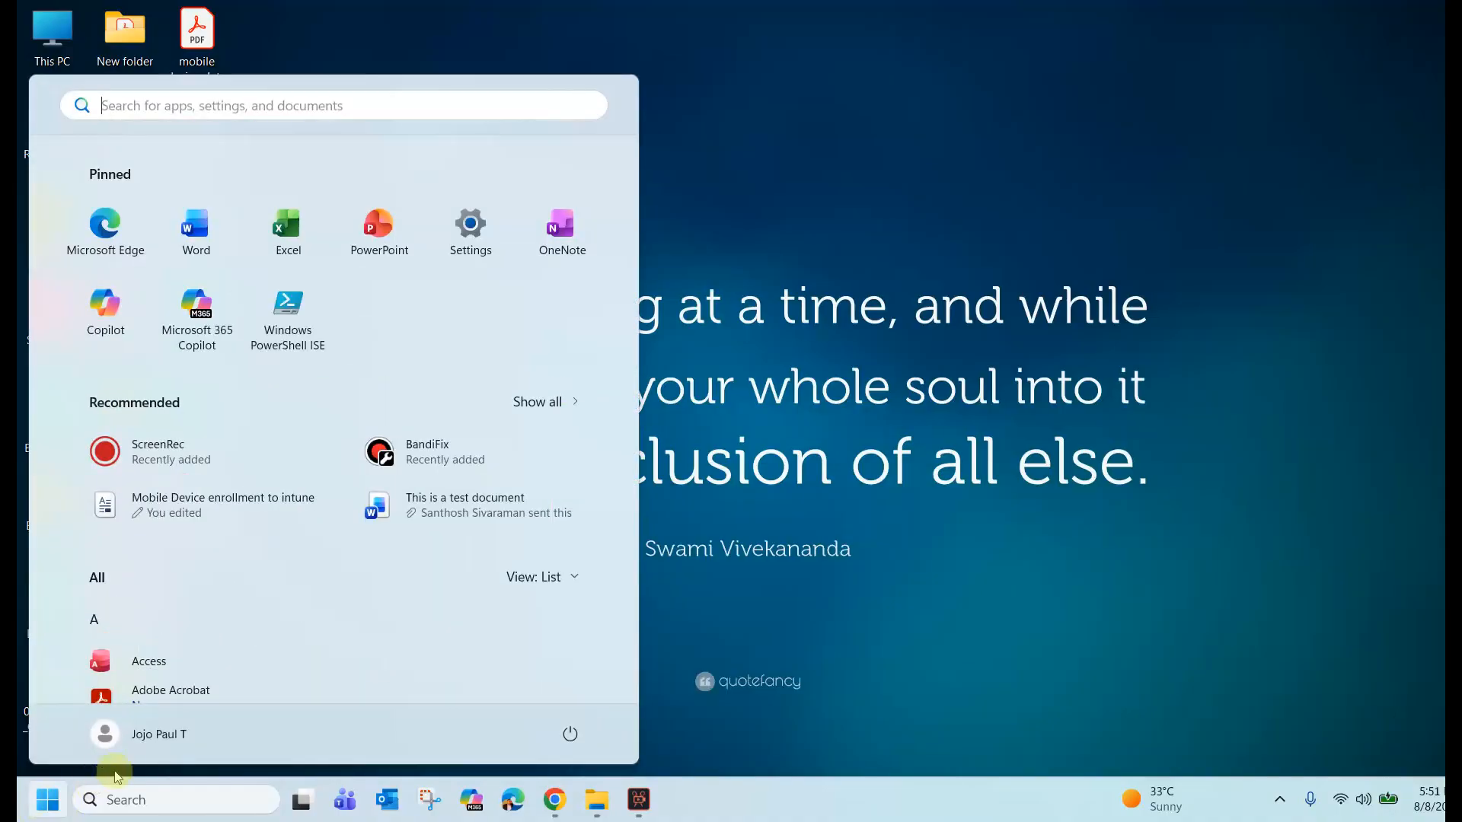
pyautogui.write('power')
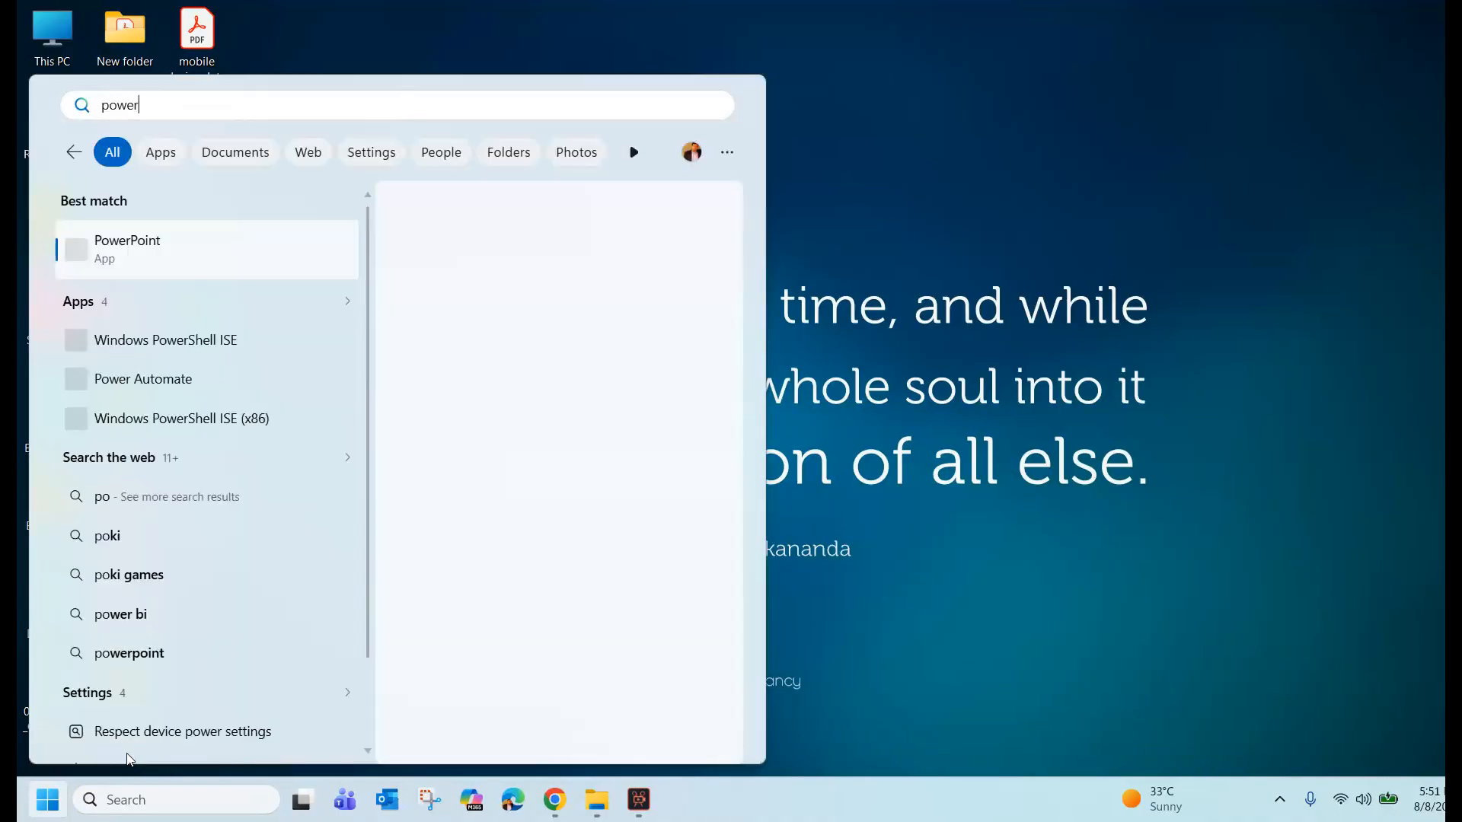
pyautogui.click(496, 417)
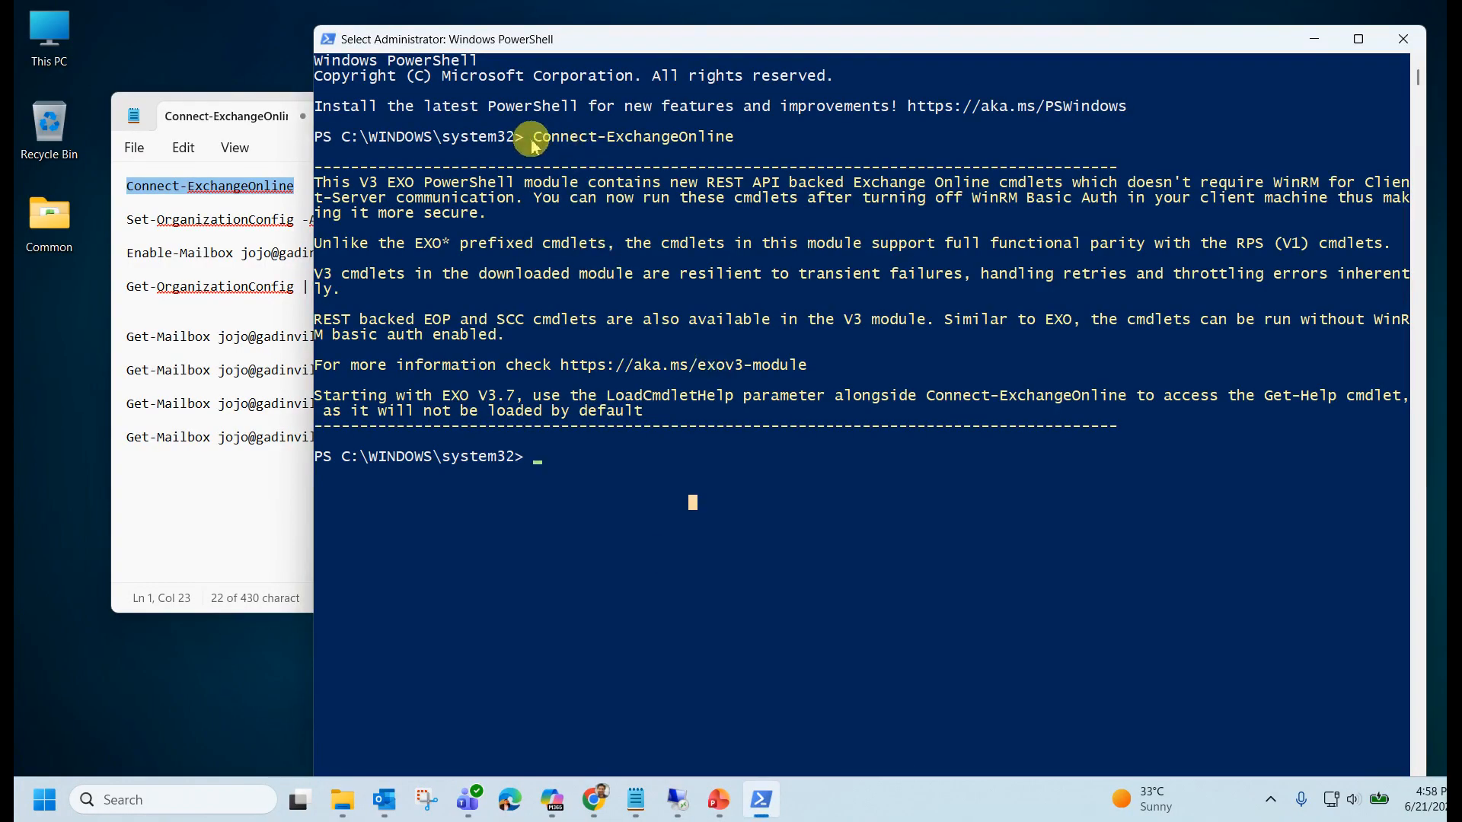
# Copy Set-OrganizationConfig -AutoExpandingArchive from Notepad and run it in PowerShell.
pyautogui.moveTo(533, 137); pyautogui.dragTo(742, 152)
pyautogui.click(740, 150)
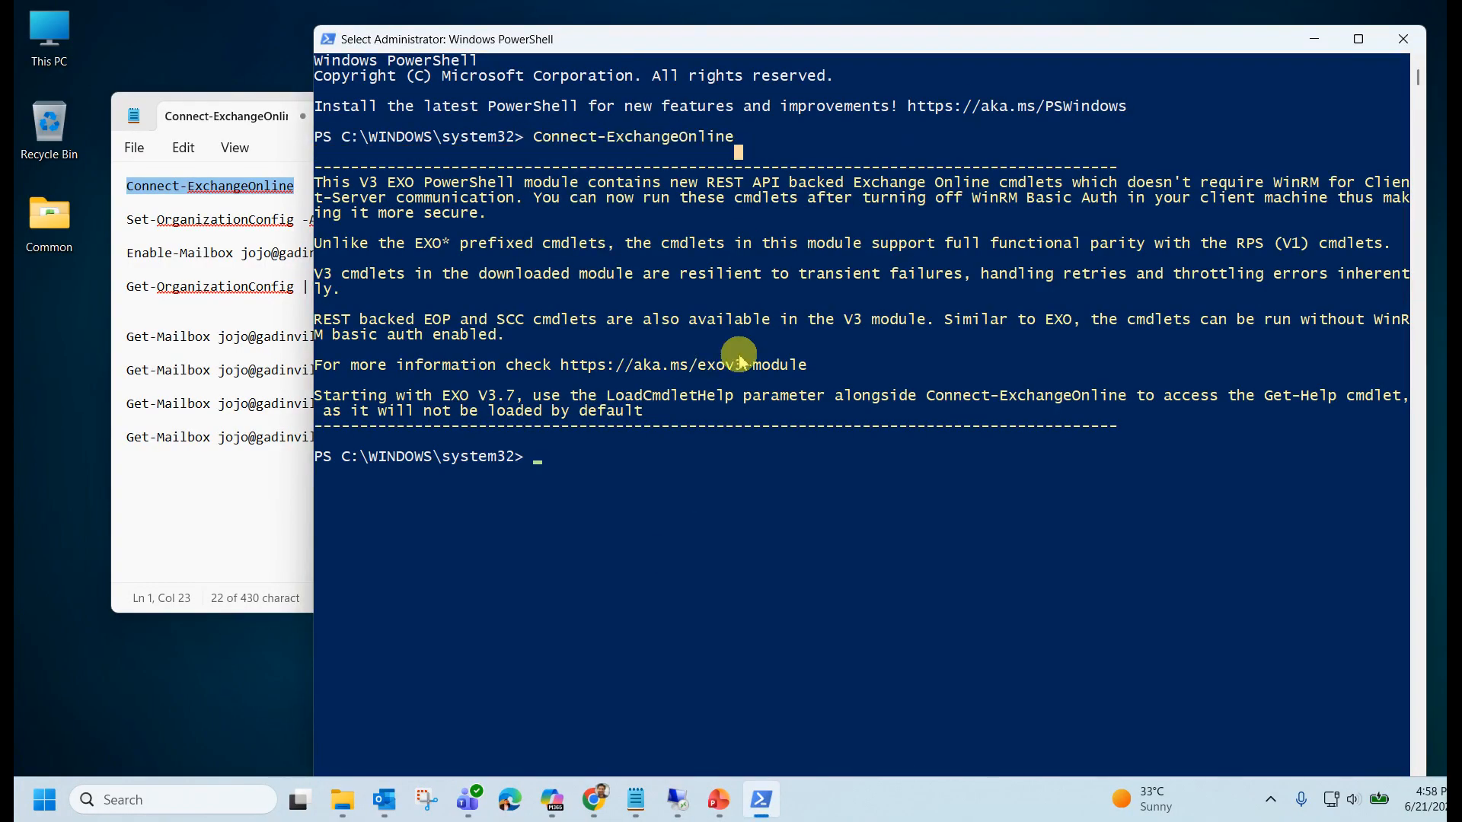
pyautogui.moveTo(793, 427); pyautogui.dragTo(321, 135)
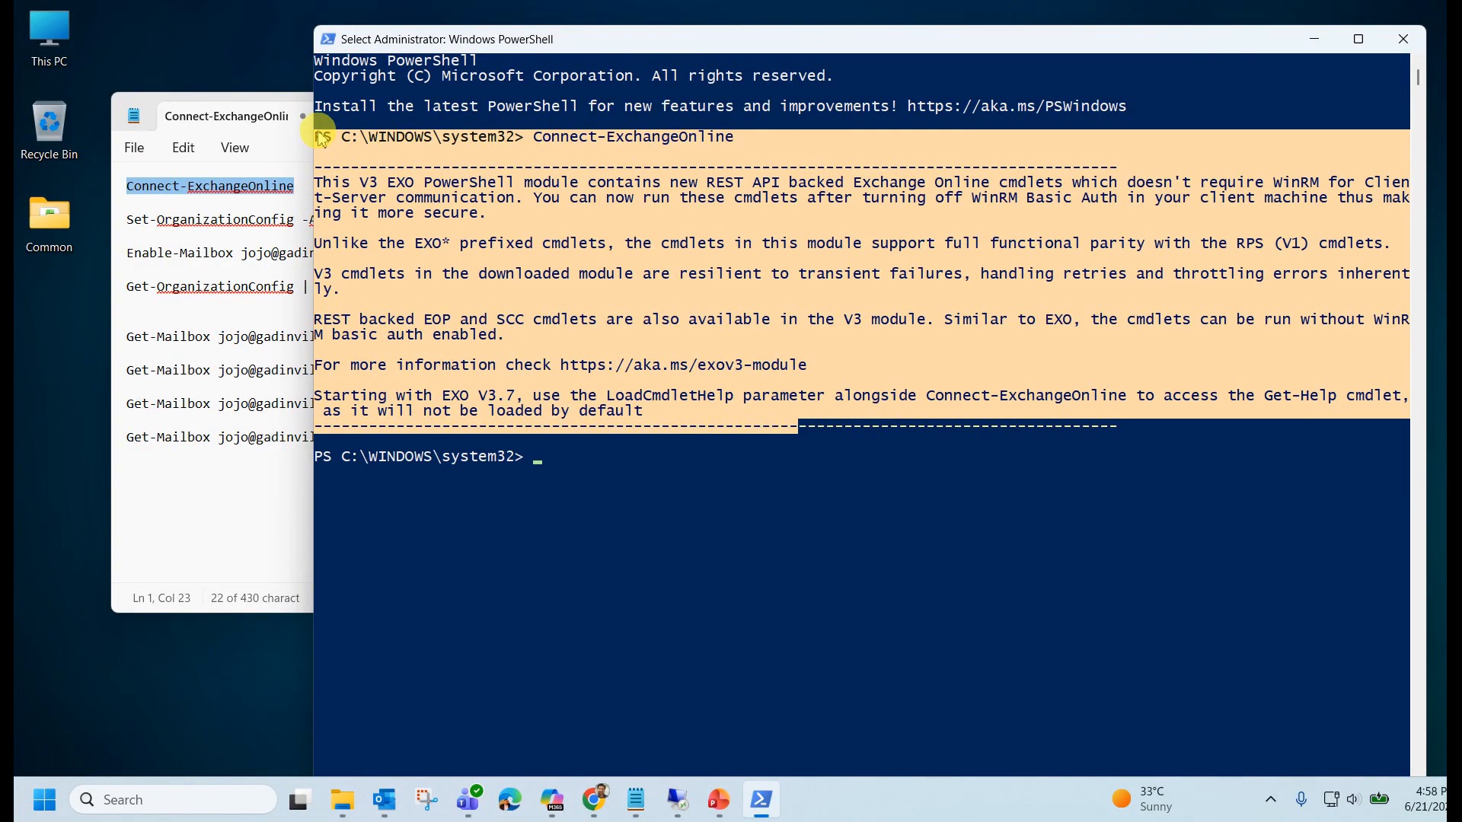
pyautogui.rightClick(761, 472)
pyautogui.click(233, 533)
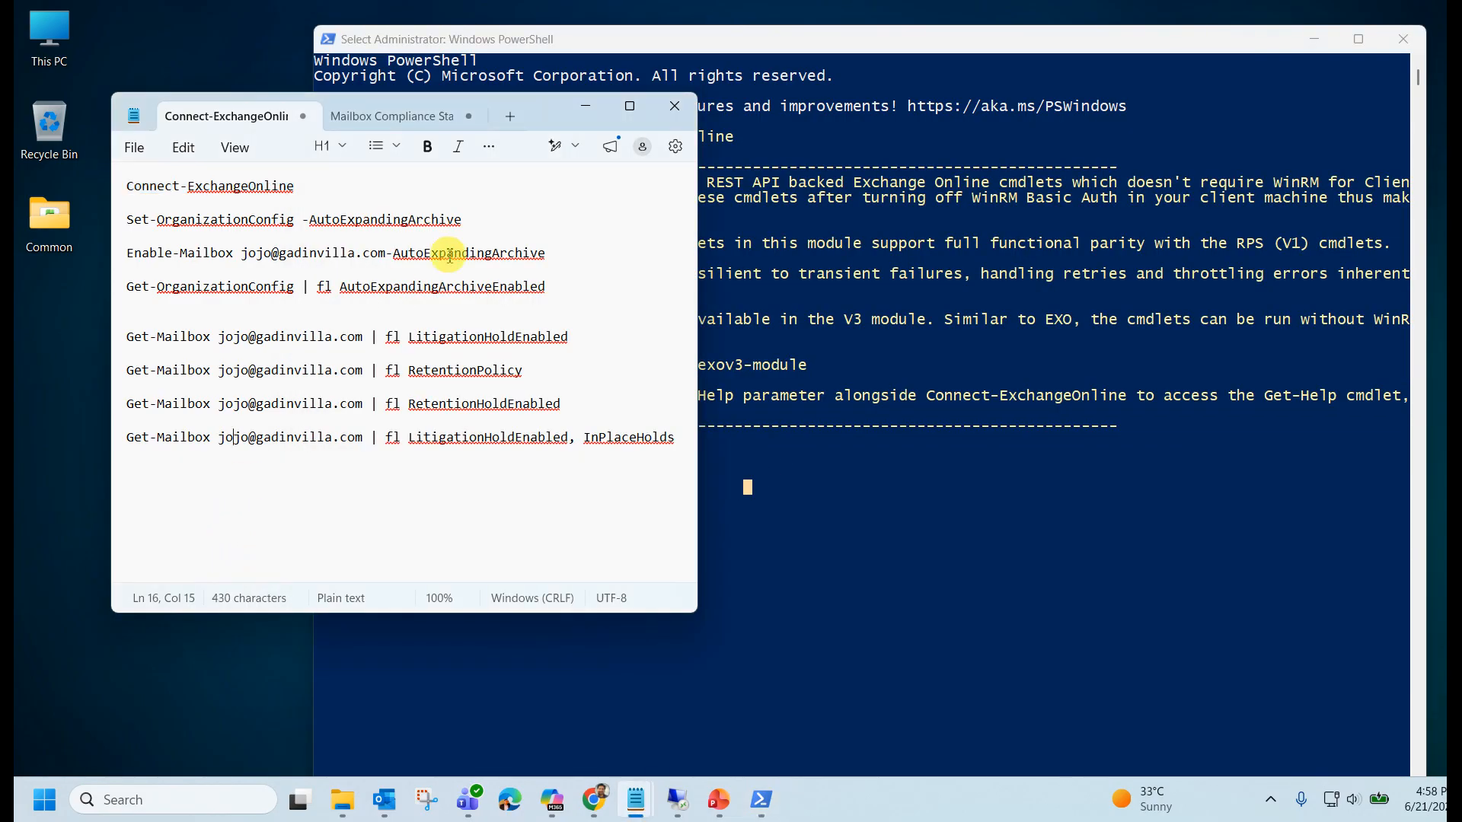
pyautogui.moveTo(486, 221); pyautogui.dragTo(126, 220)
pyautogui.click(796, 483)
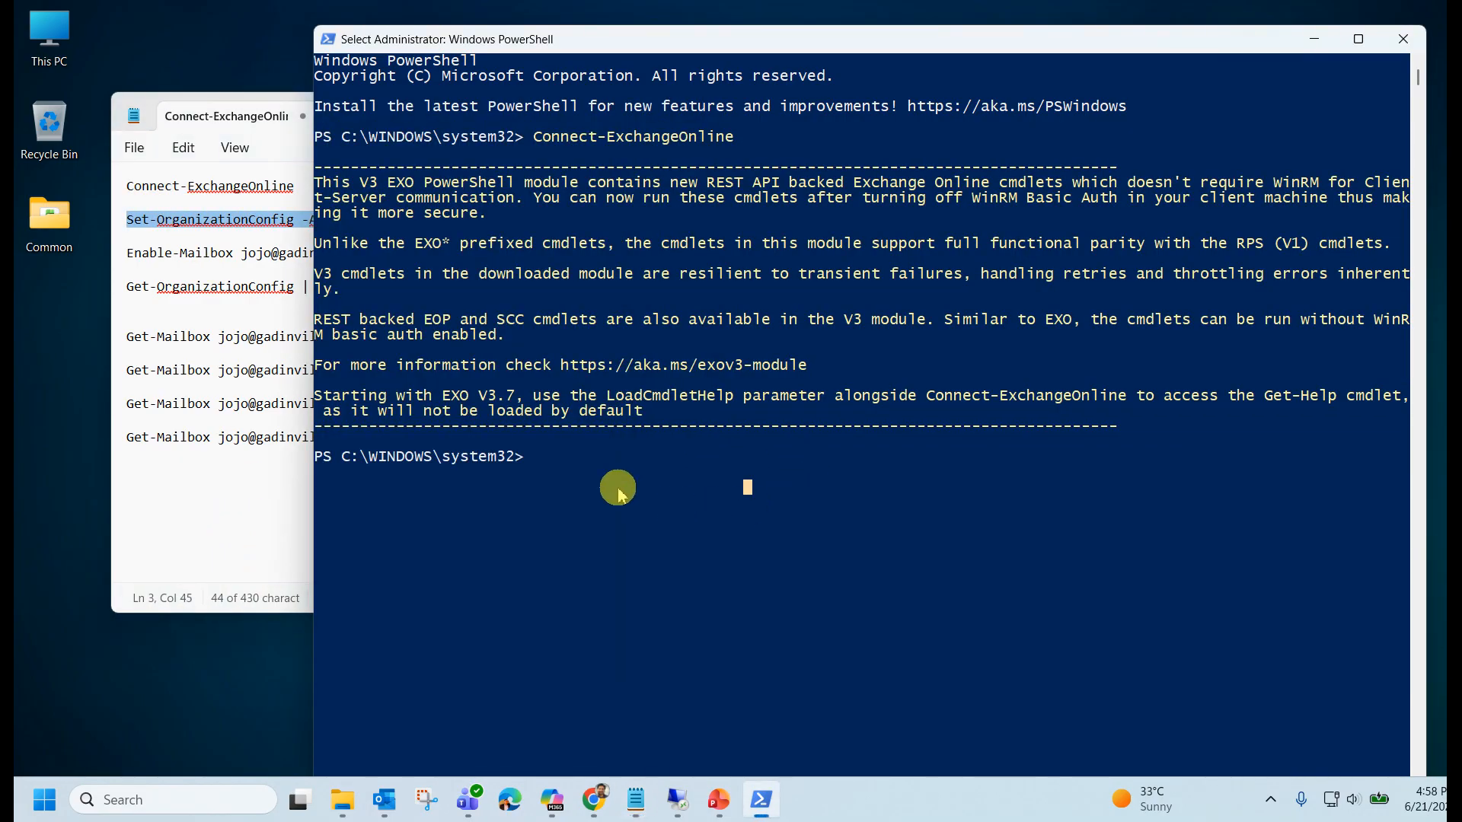
pyautogui.click(179, 272)
pyautogui.click(456, 237)
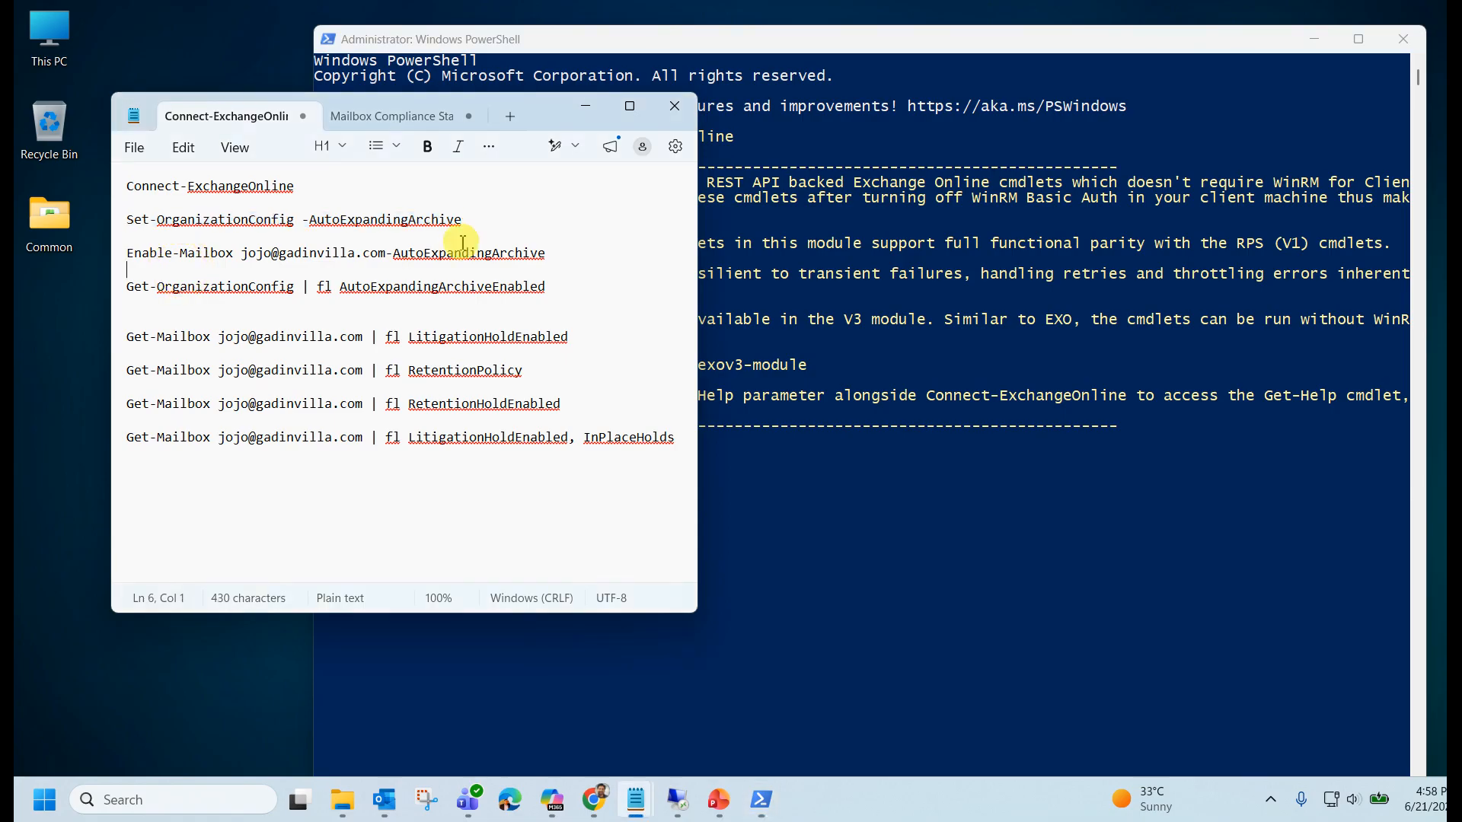
pyautogui.moveTo(499, 230); pyautogui.dragTo(142, 226)
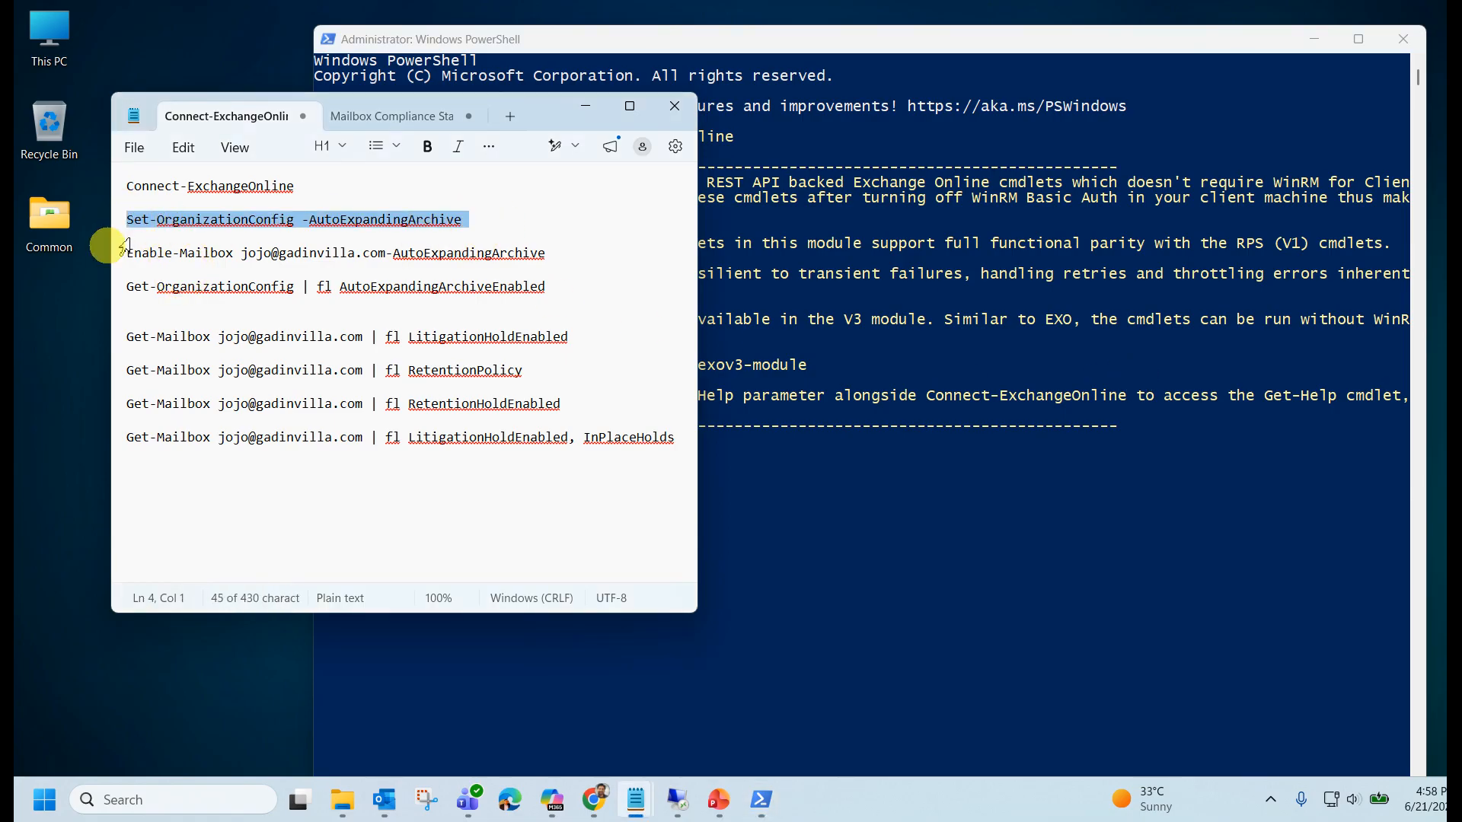
pyautogui.click(800, 516)
pyautogui.rightClick(544, 469)
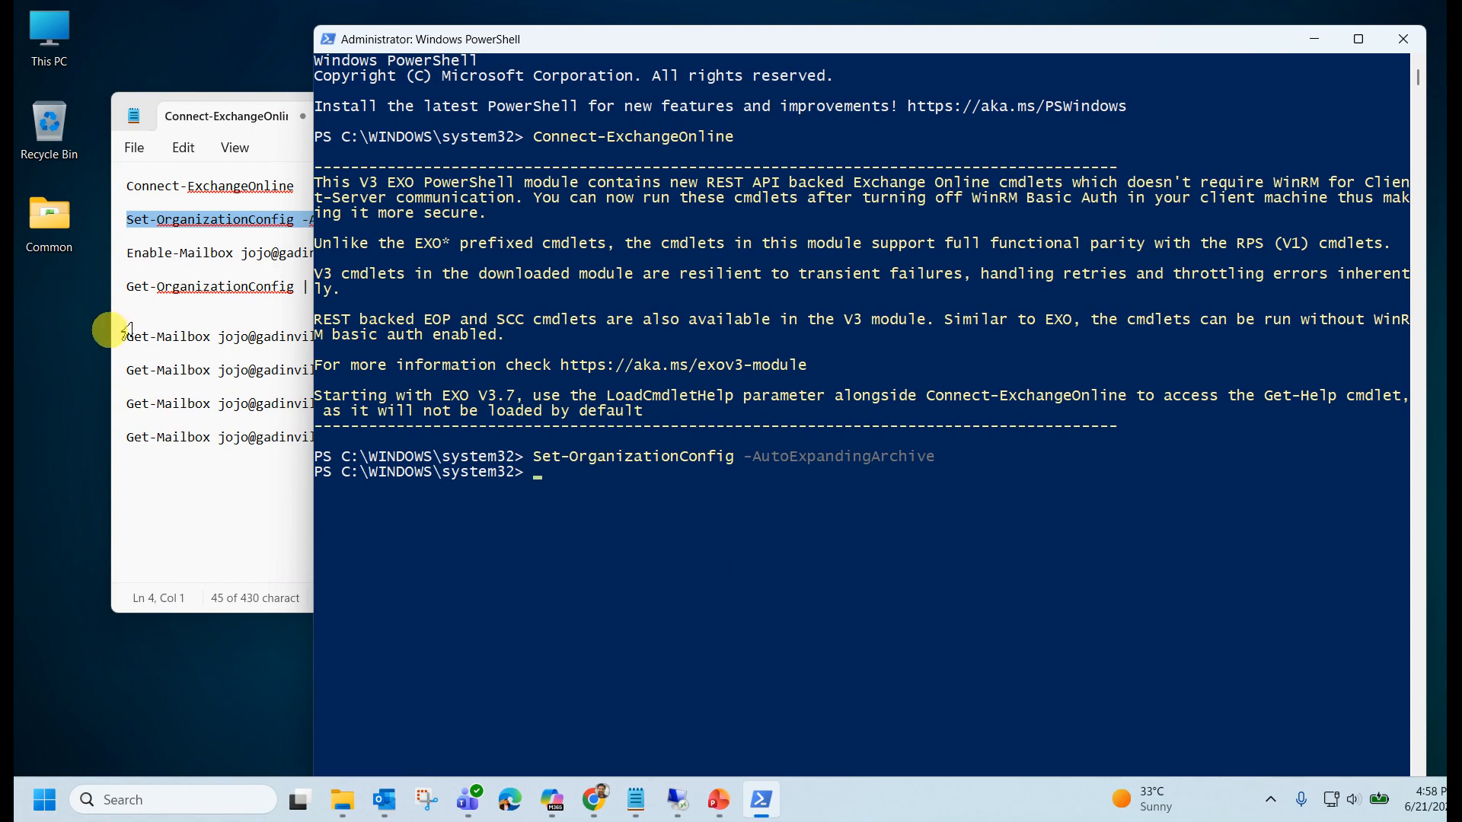
# Run Get-OrganizationConfig | fl AutoExpandingArchiveEnabled to confirm it reports True.
pyautogui.click(146, 313)
pyautogui.moveTo(561, 291); pyautogui.dragTo(139, 306)
pyautogui.hotkey('ctrl', 'c')
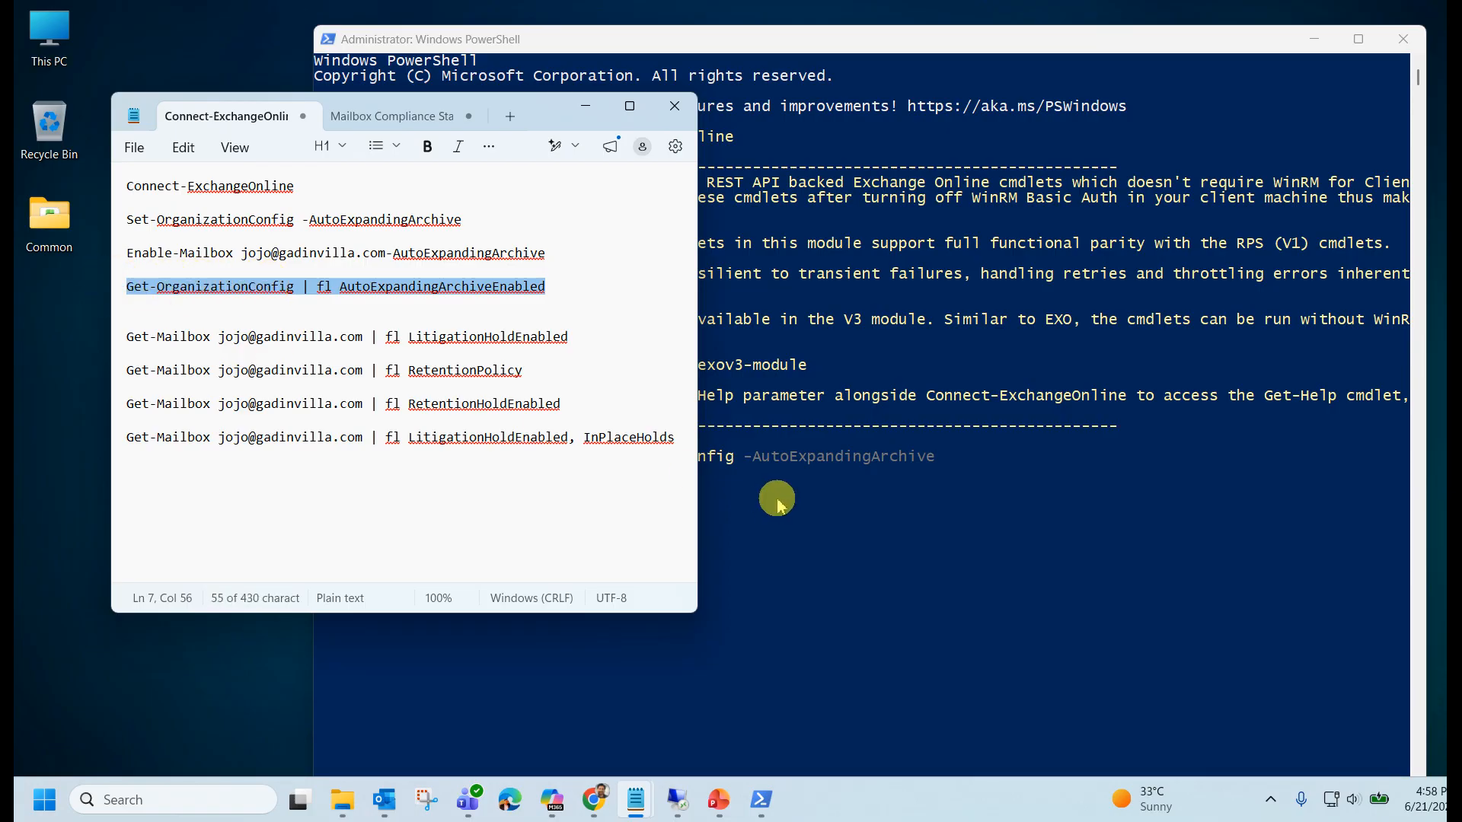
pyautogui.click(761, 499)
pyautogui.rightClick(657, 506)
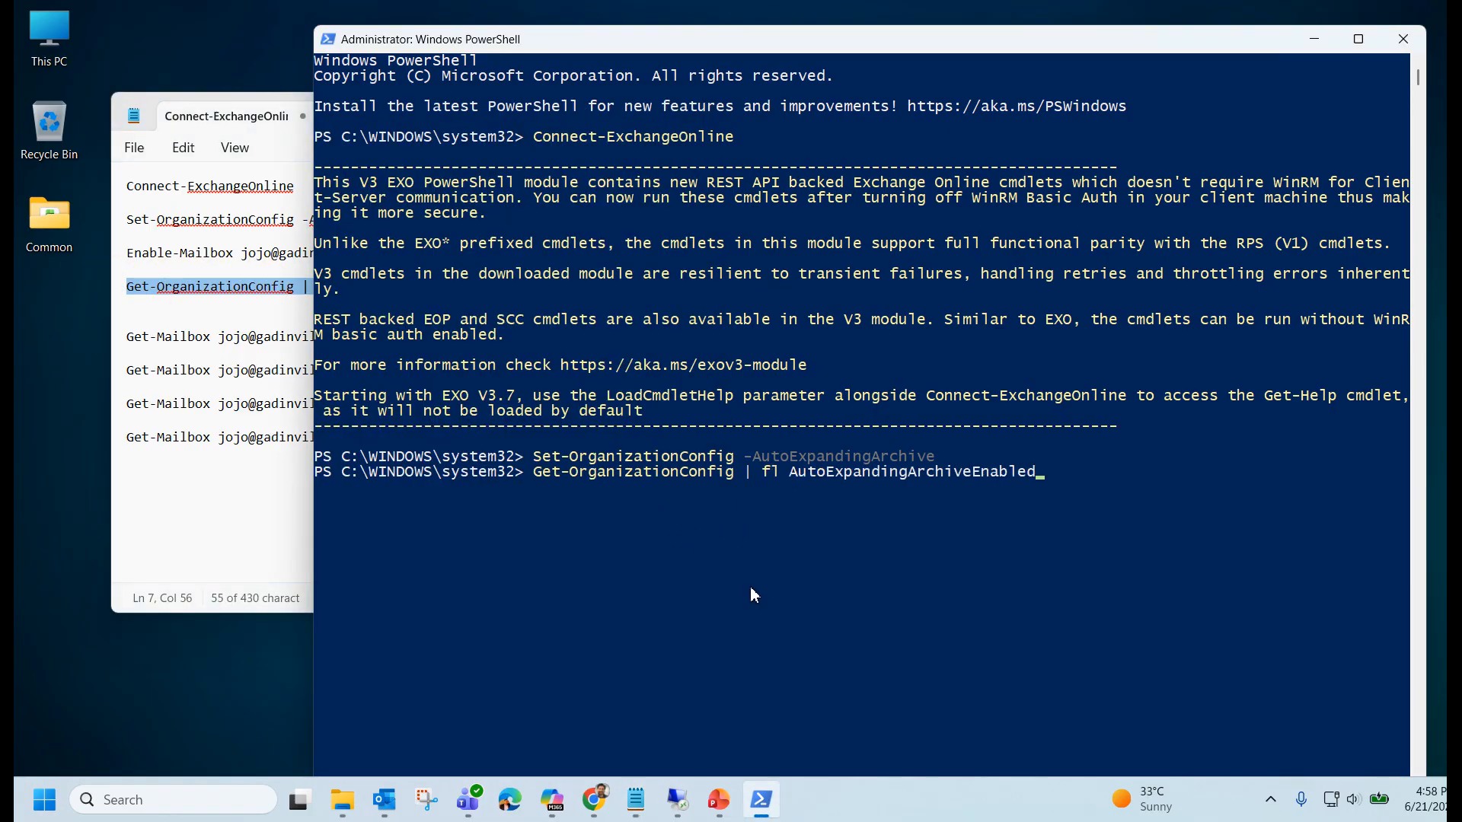
pyautogui.press('Return')
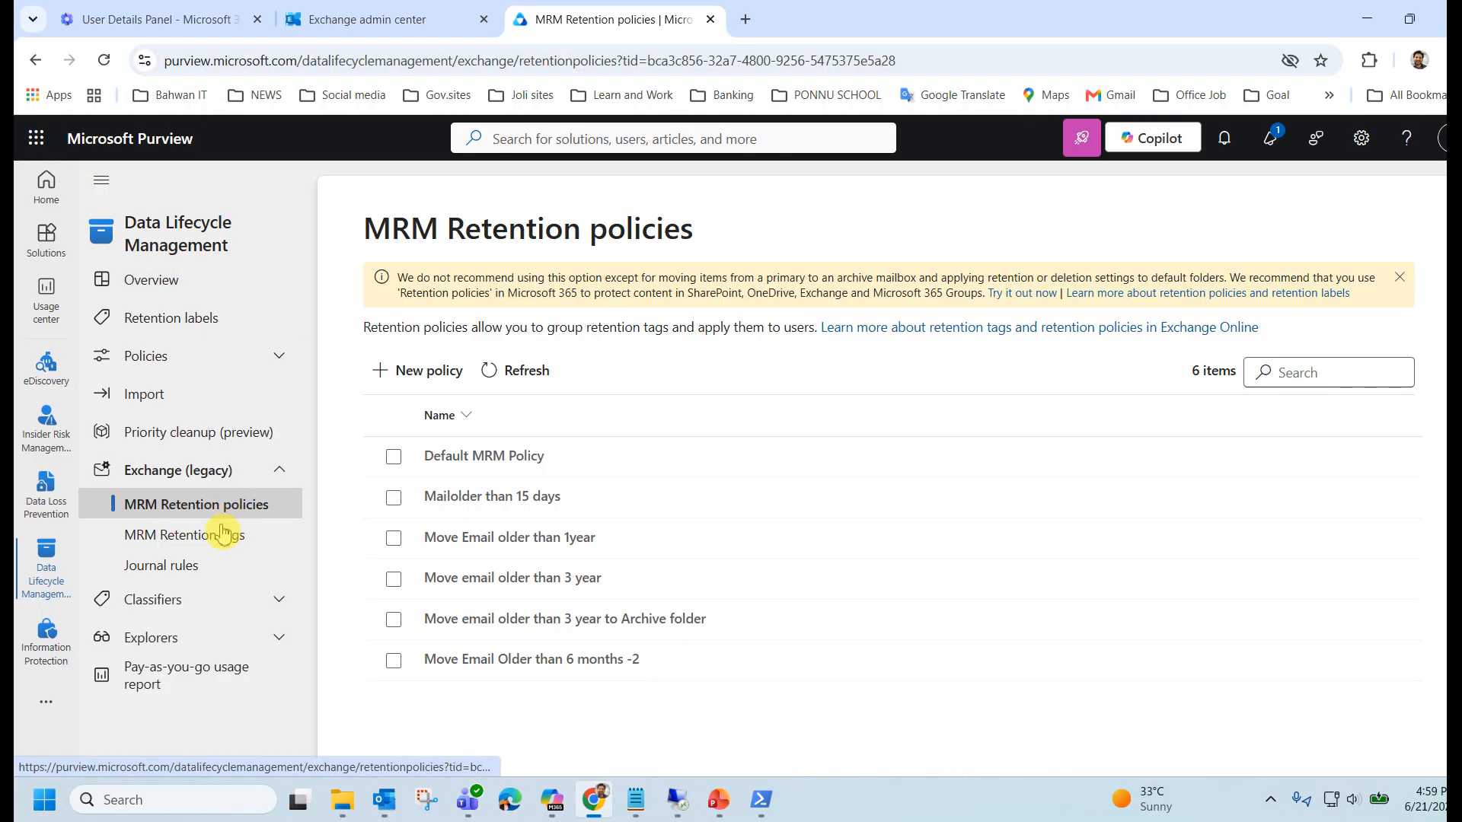
# Edit the 'Move email older than 1 Year' retention tag and submit its 365-day move-to-archive setting.
pyautogui.click(194, 534)
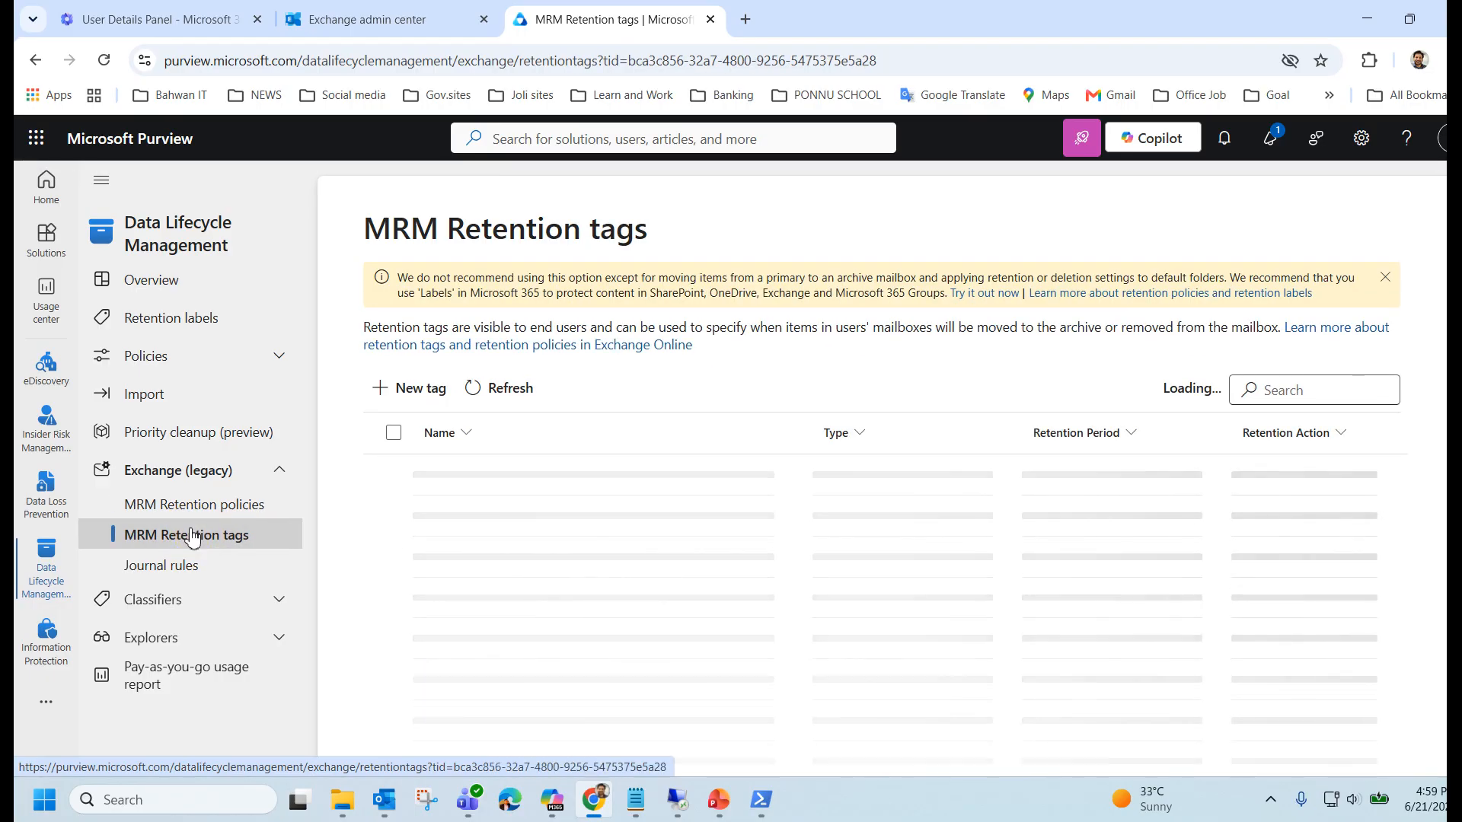
pyautogui.scroll(-2, 604, 472)
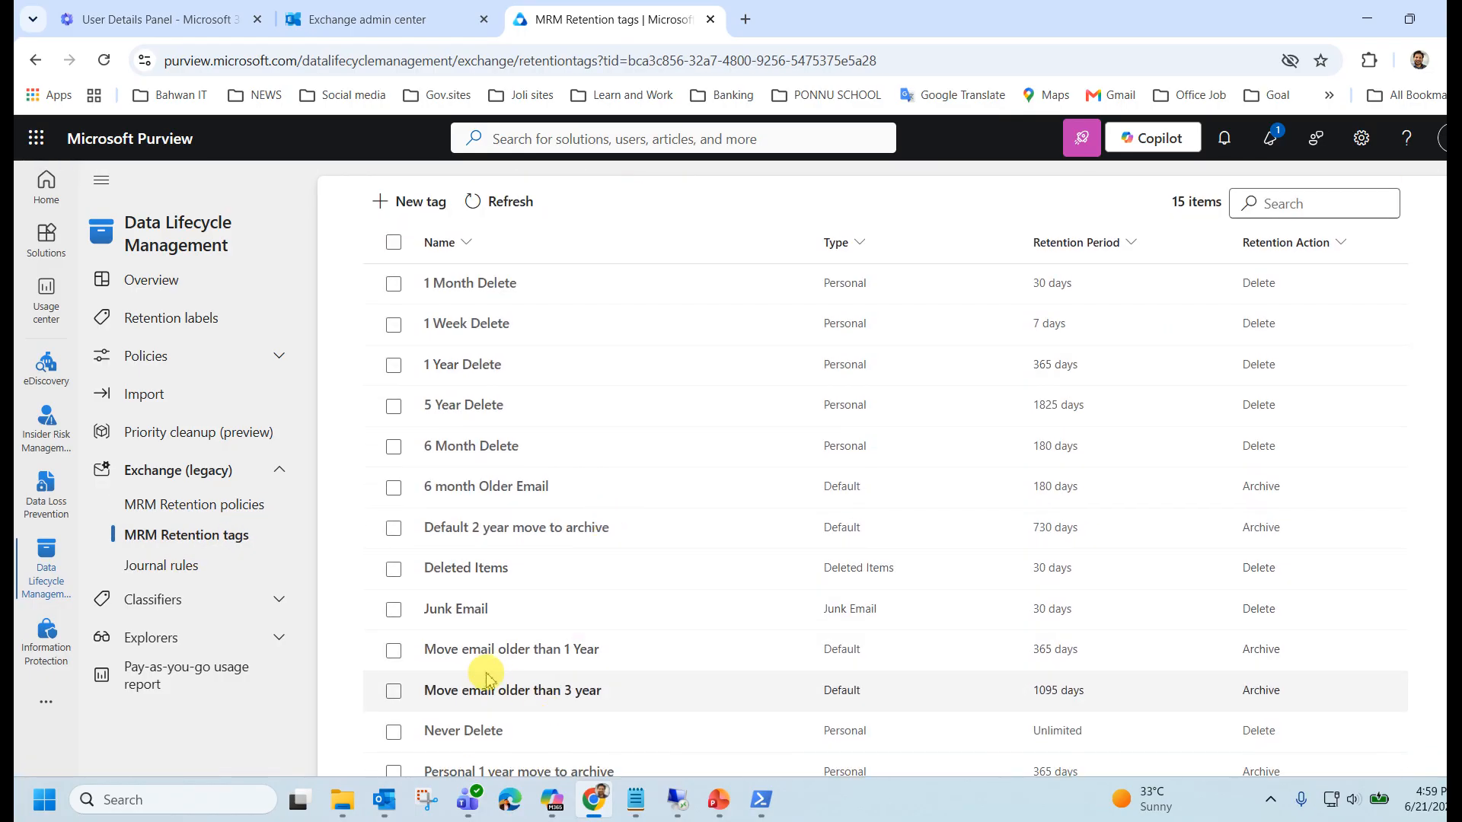
pyautogui.click(484, 649)
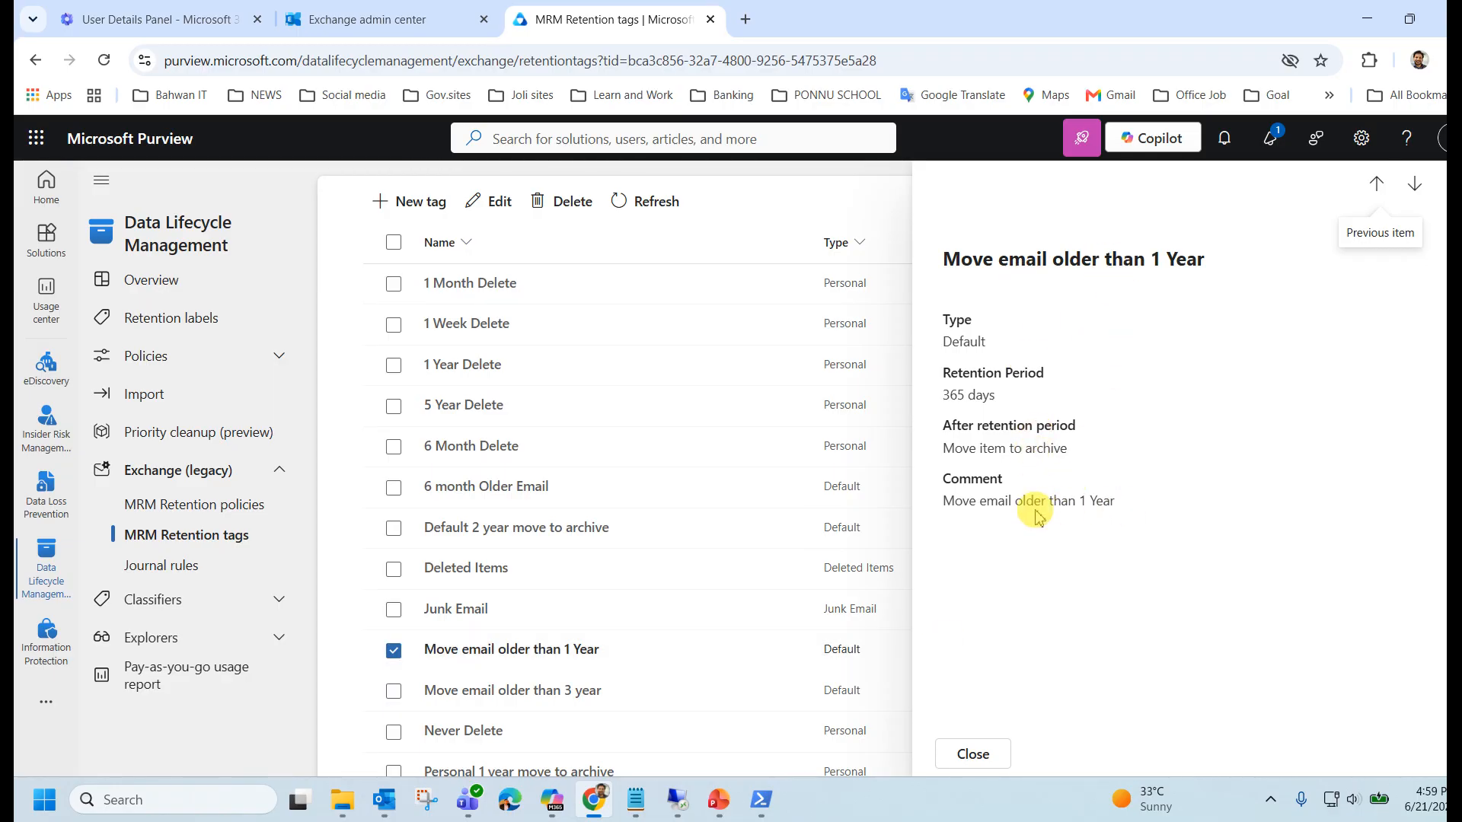
pyautogui.click(492, 202)
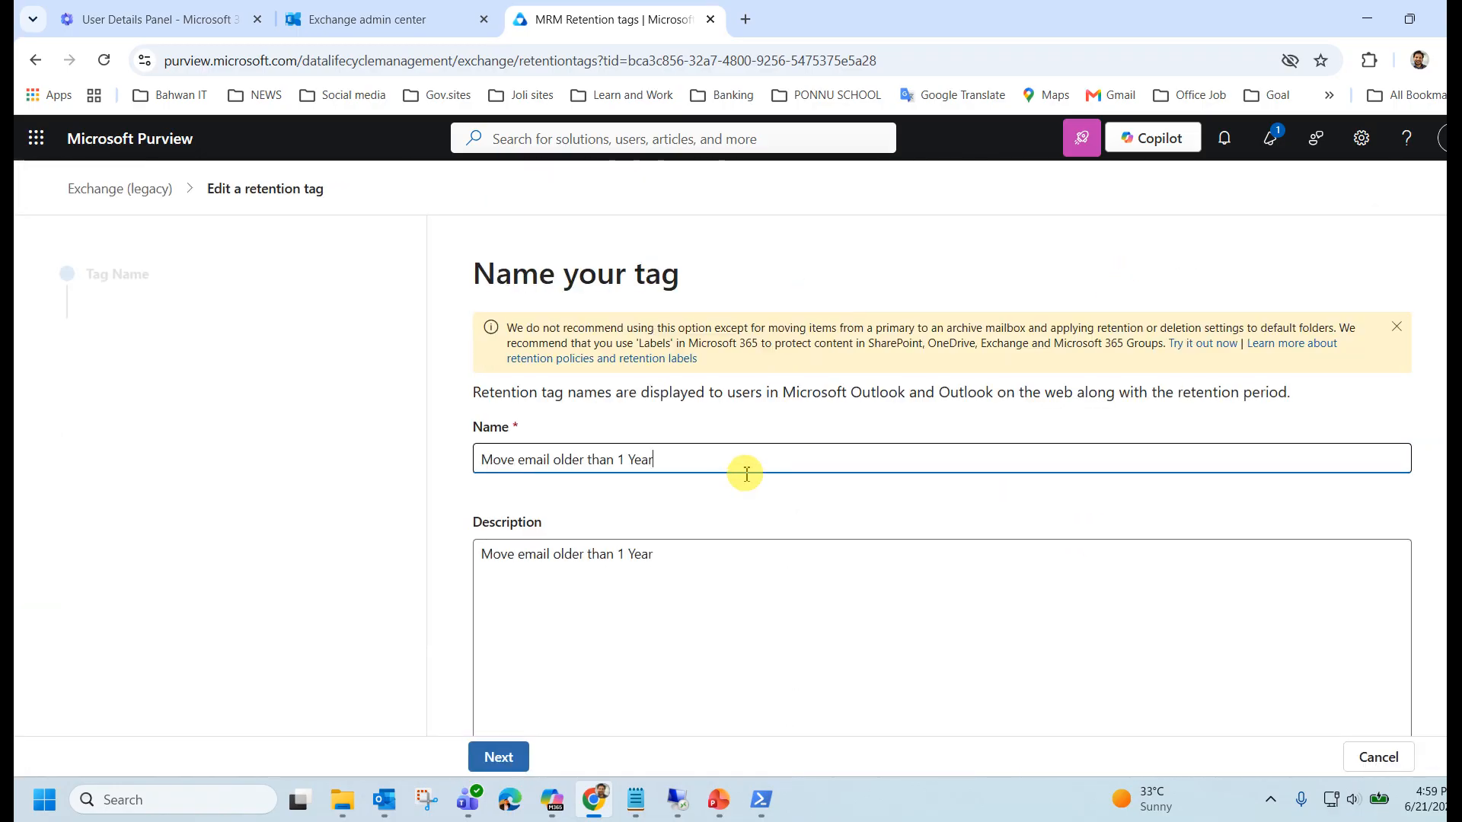
pyautogui.click(530, 760)
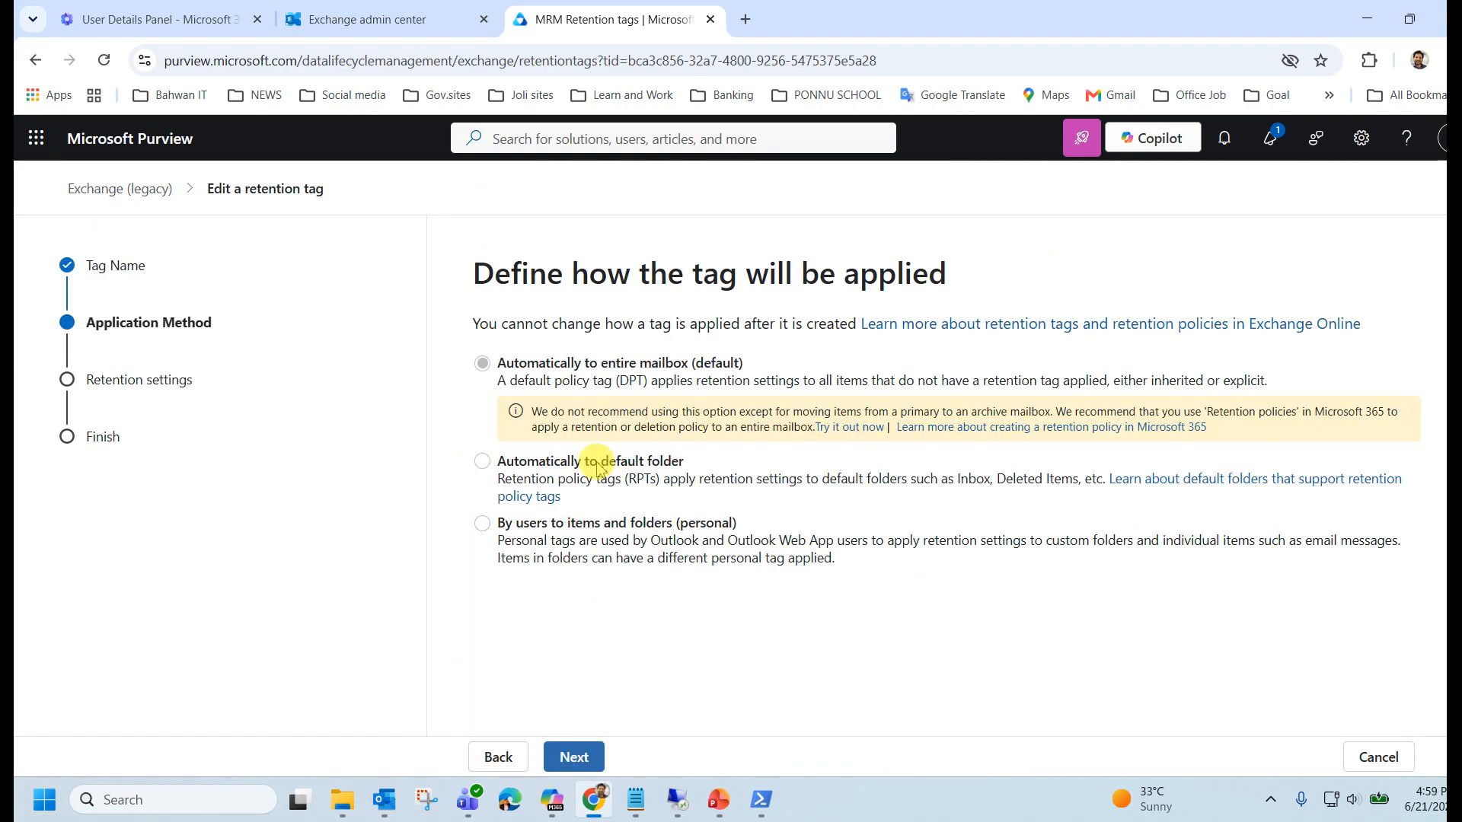
pyautogui.click(575, 757)
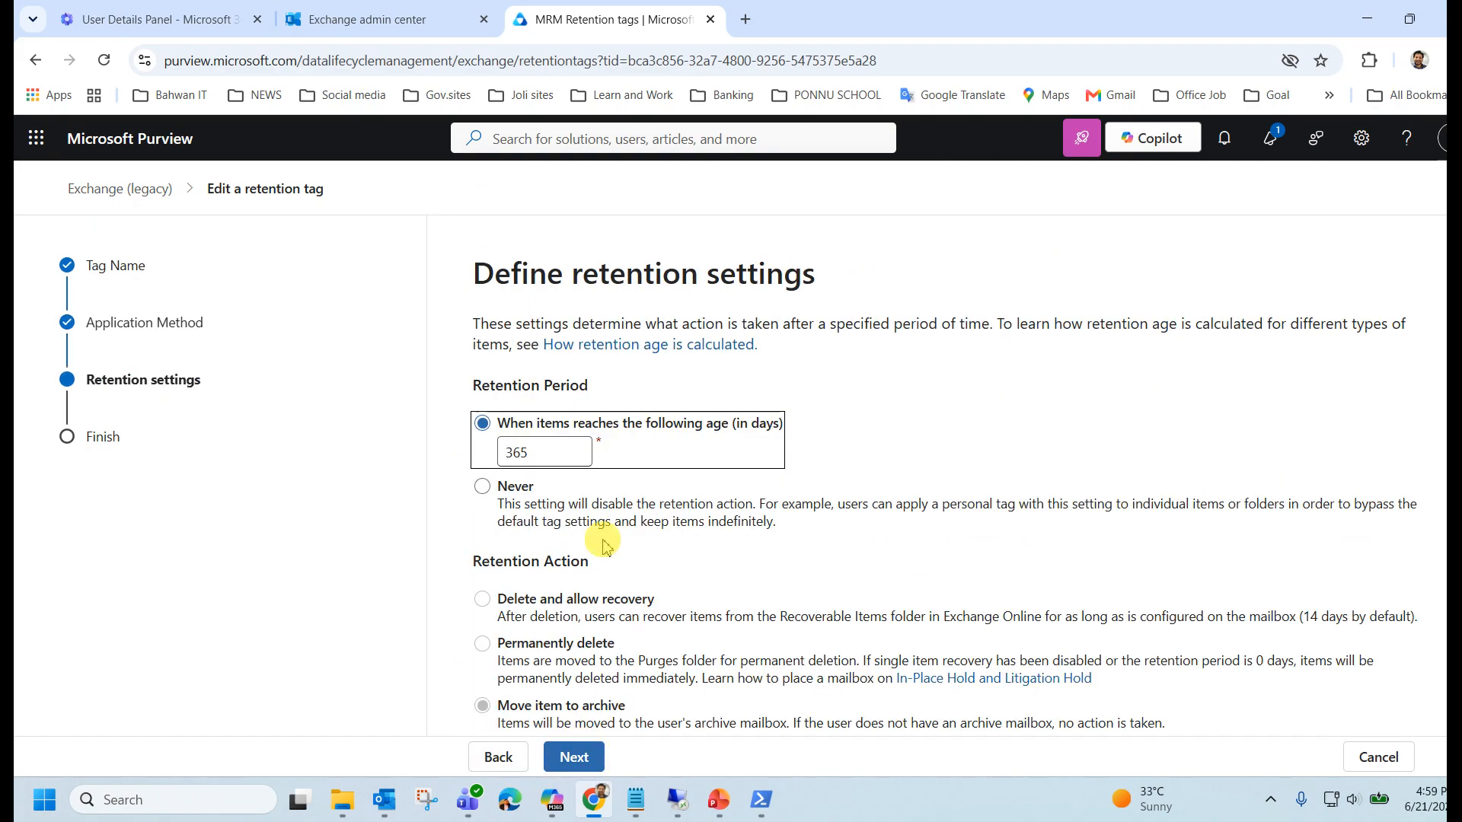
pyautogui.click(572, 756)
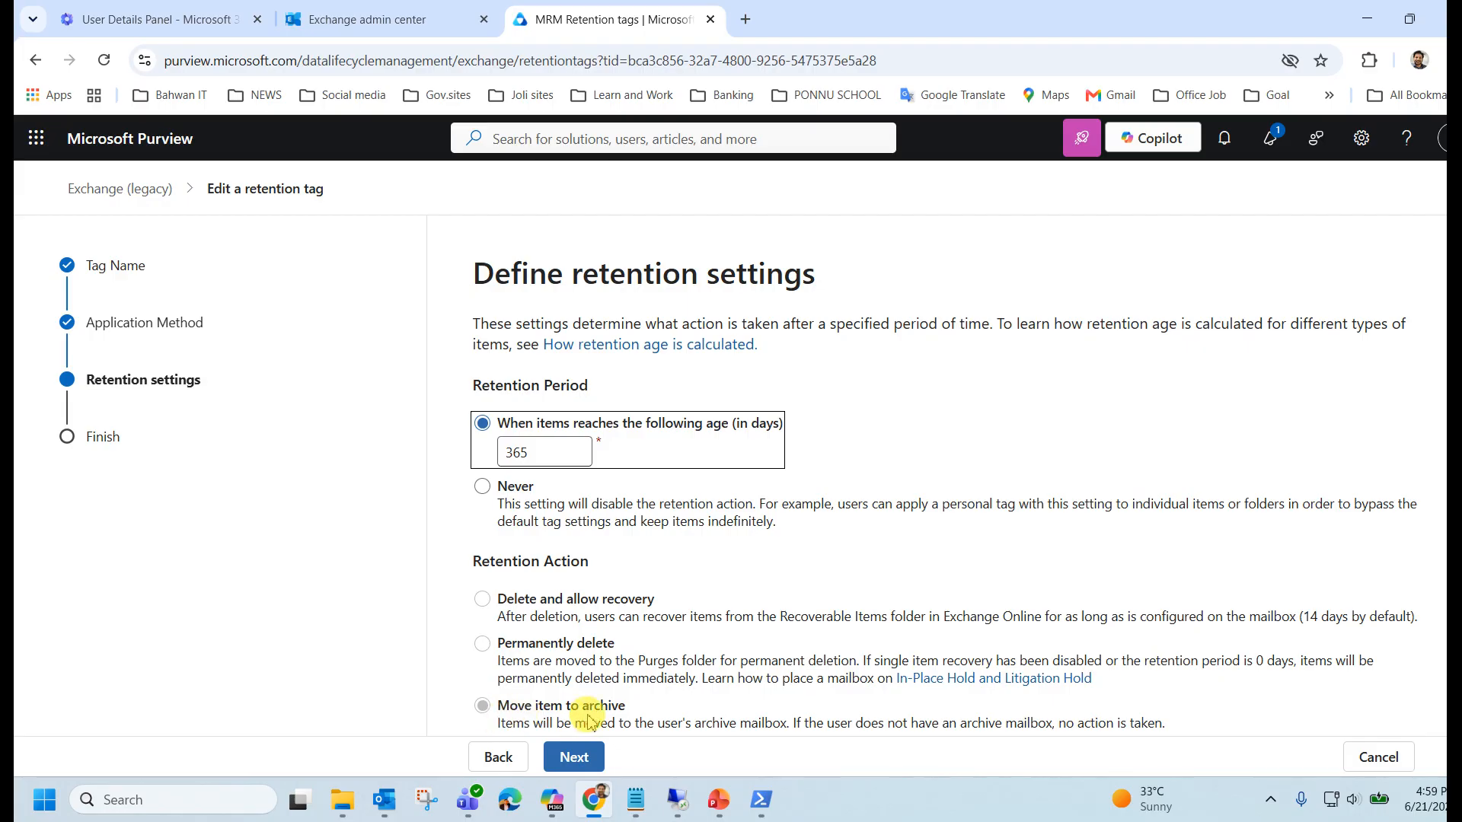
pyautogui.click(584, 757)
pyautogui.click(583, 758)
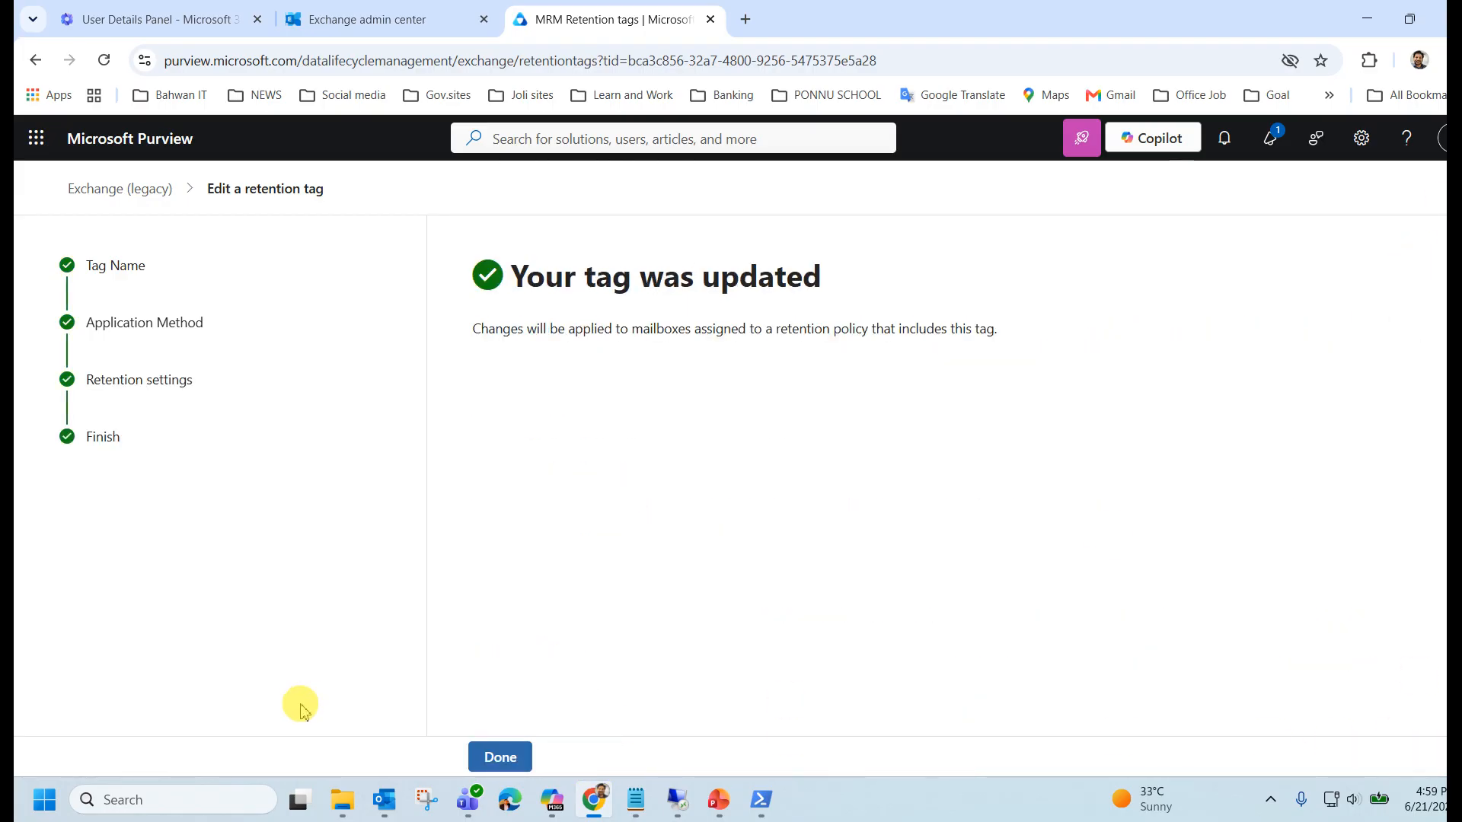
pyautogui.click(483, 757)
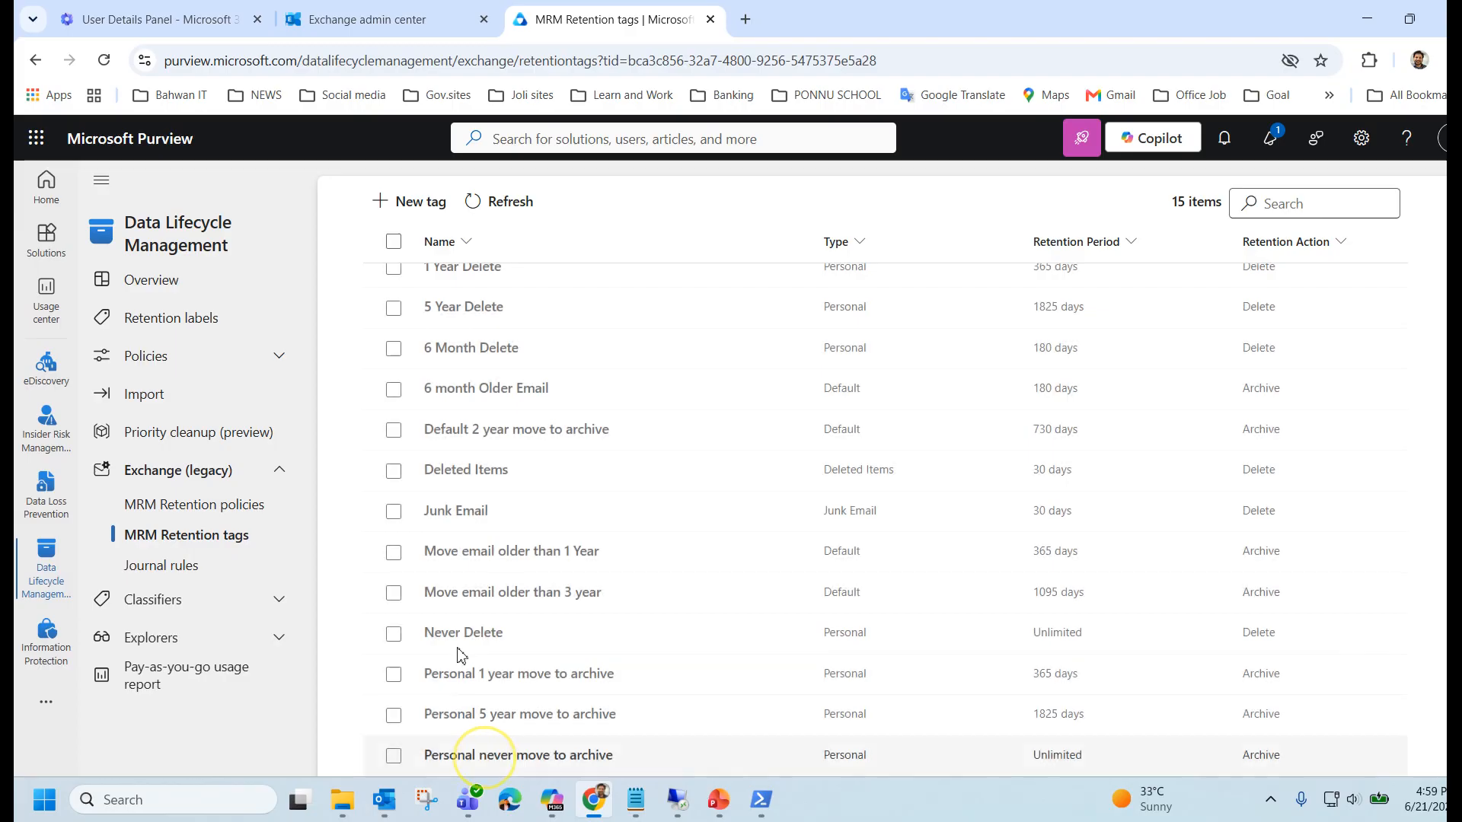
# Open MRM Retention policies and view the tags in 'Move Email older than 1year'.
pyautogui.click(171, 504)
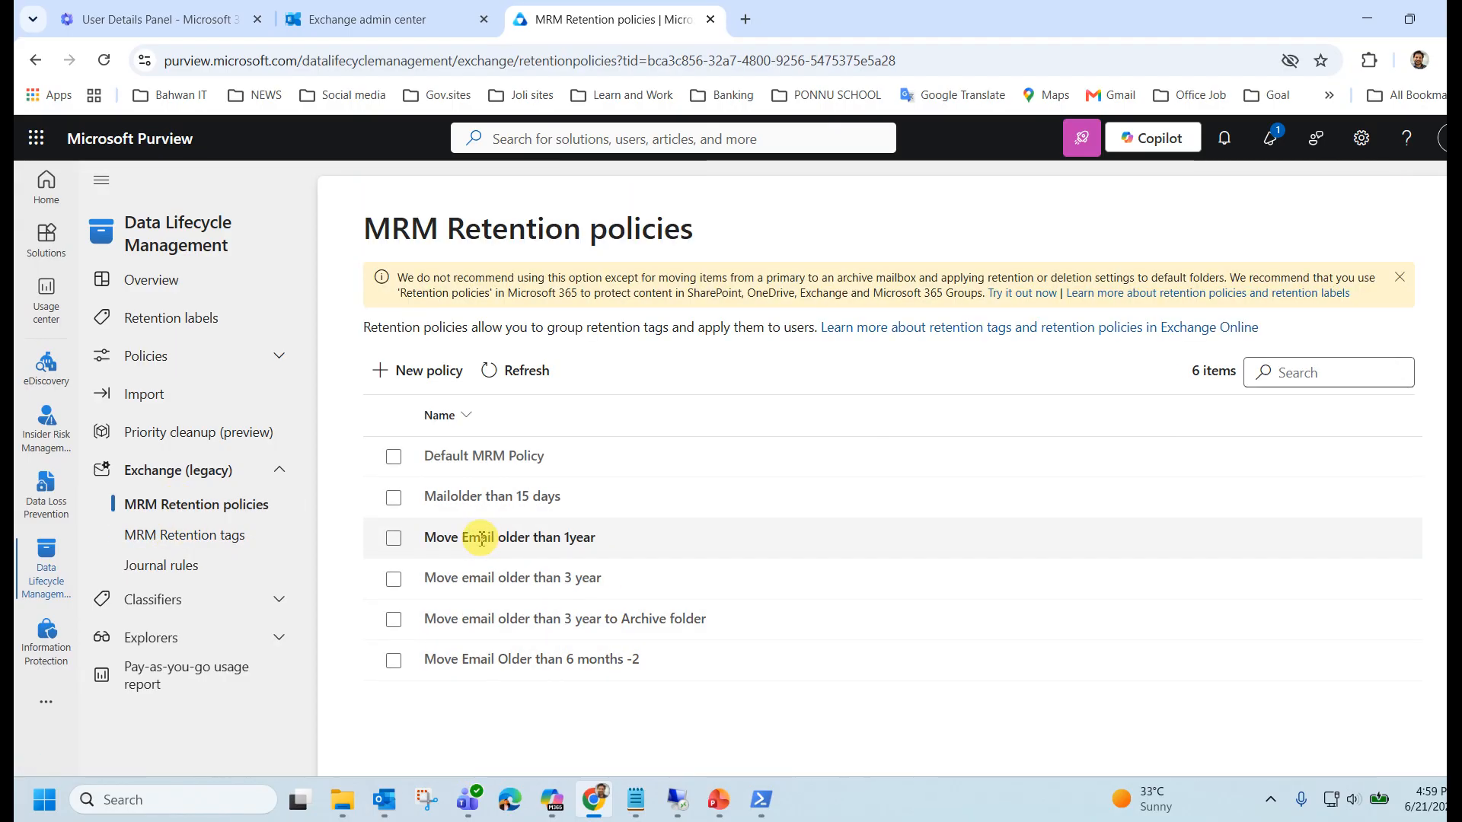
pyautogui.moveTo(582, 537); pyautogui.dragTo(419, 550)
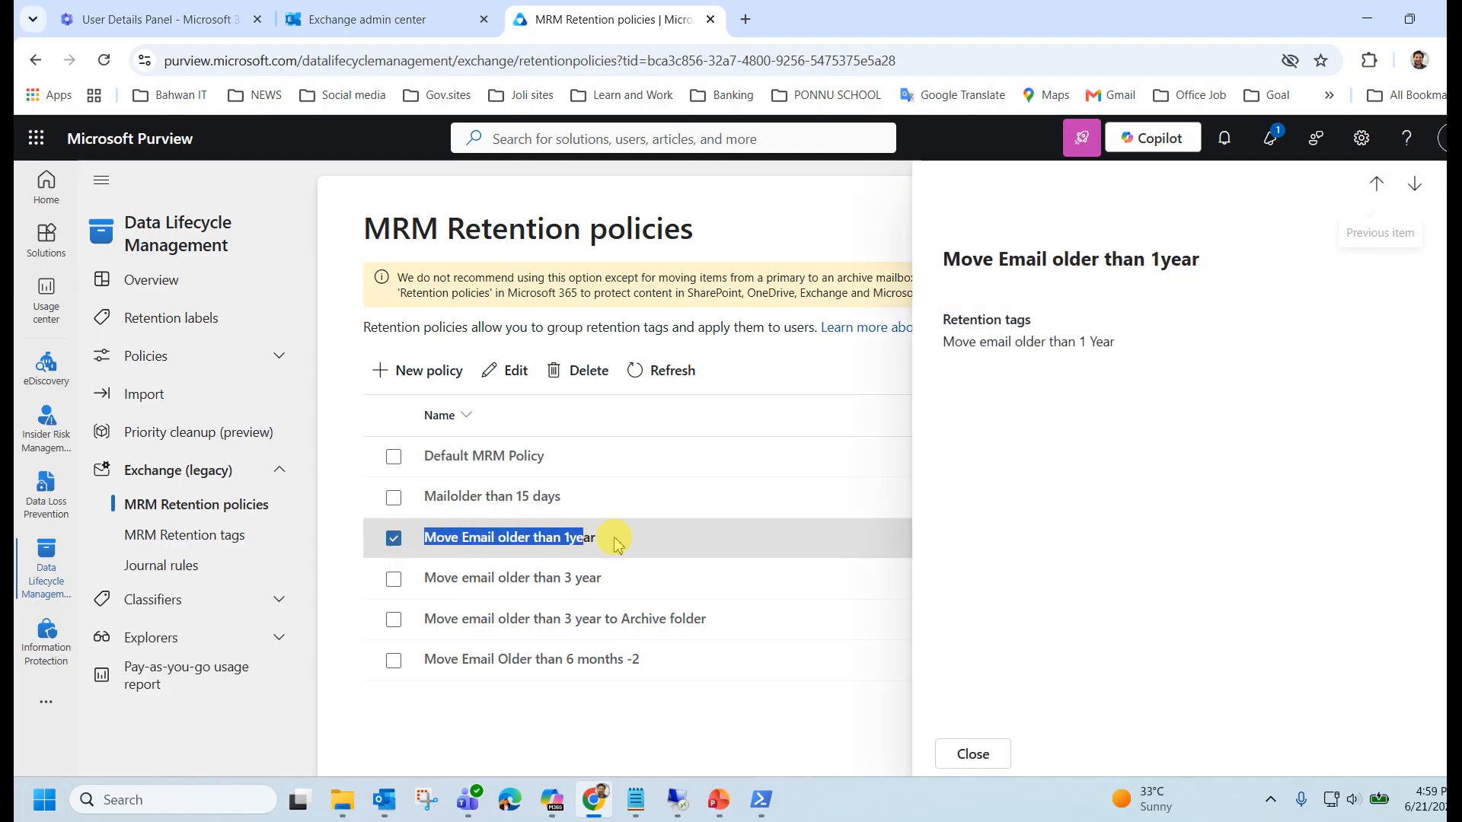
pyautogui.click(404, 19)
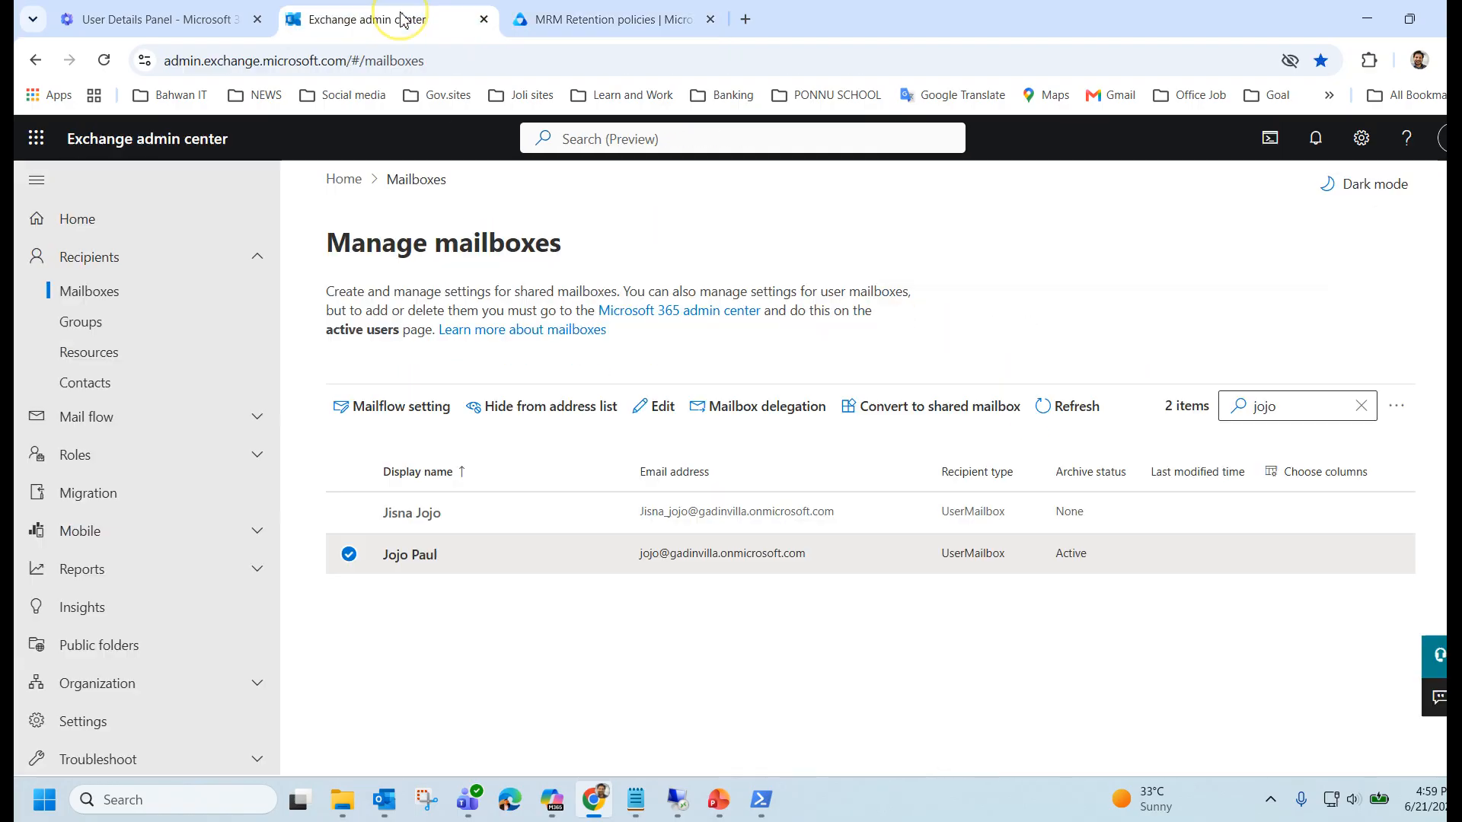
# Open the user's mailbox details and go to the Mailbox settings section.
pyautogui.click(403, 558)
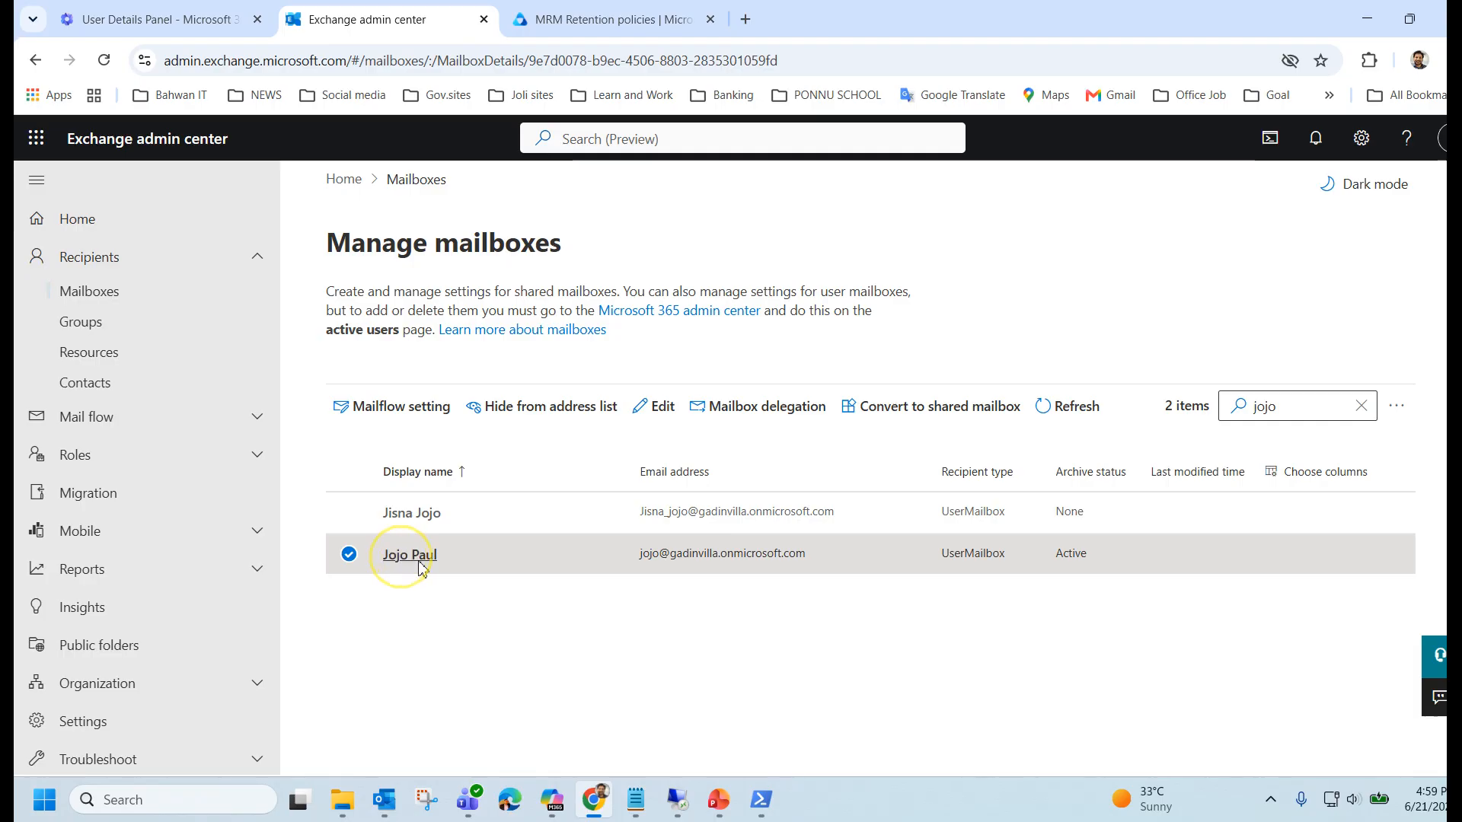
pyautogui.click(1311, 345)
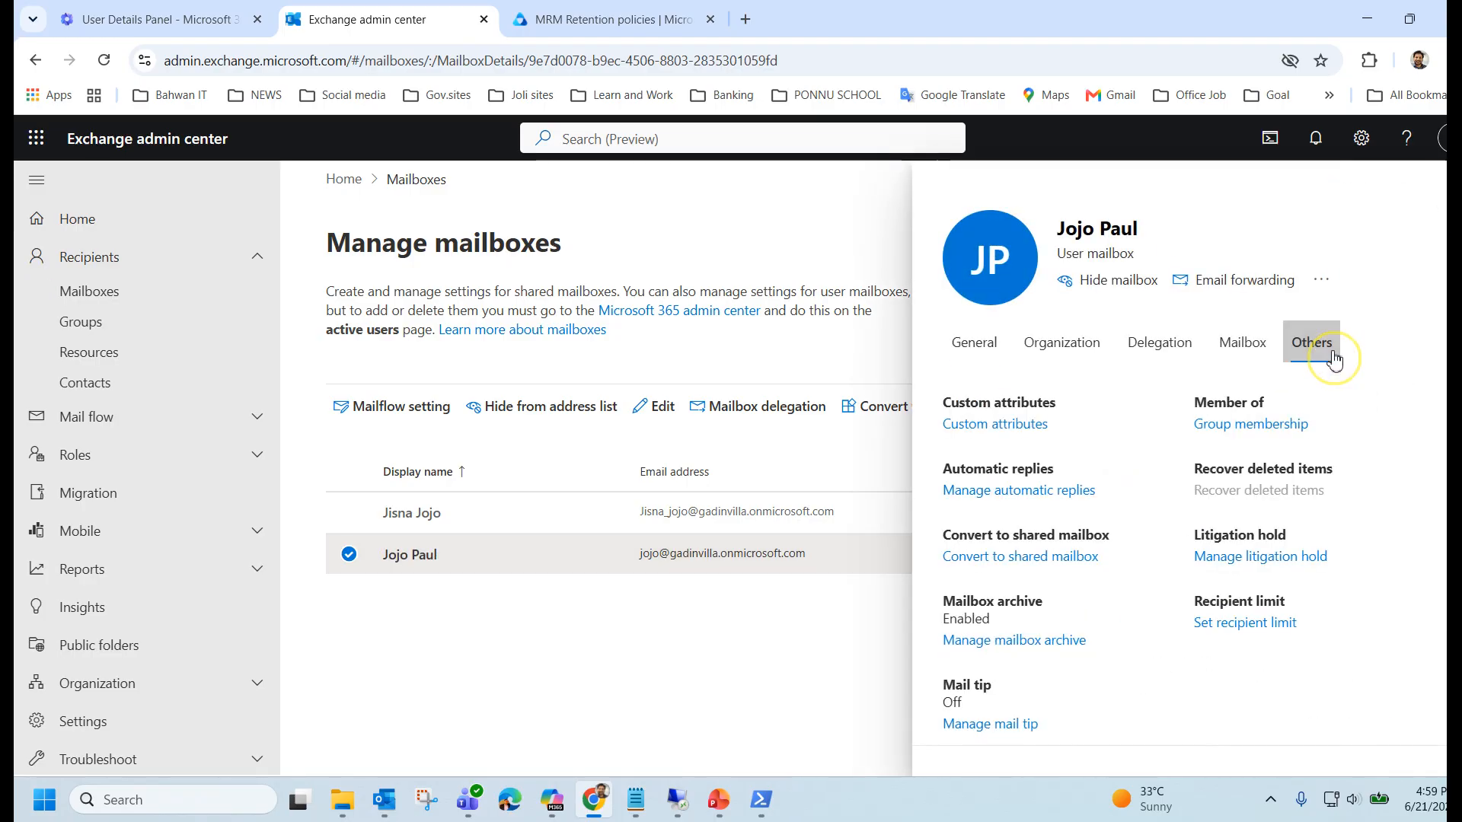
pyautogui.click(404, 563)
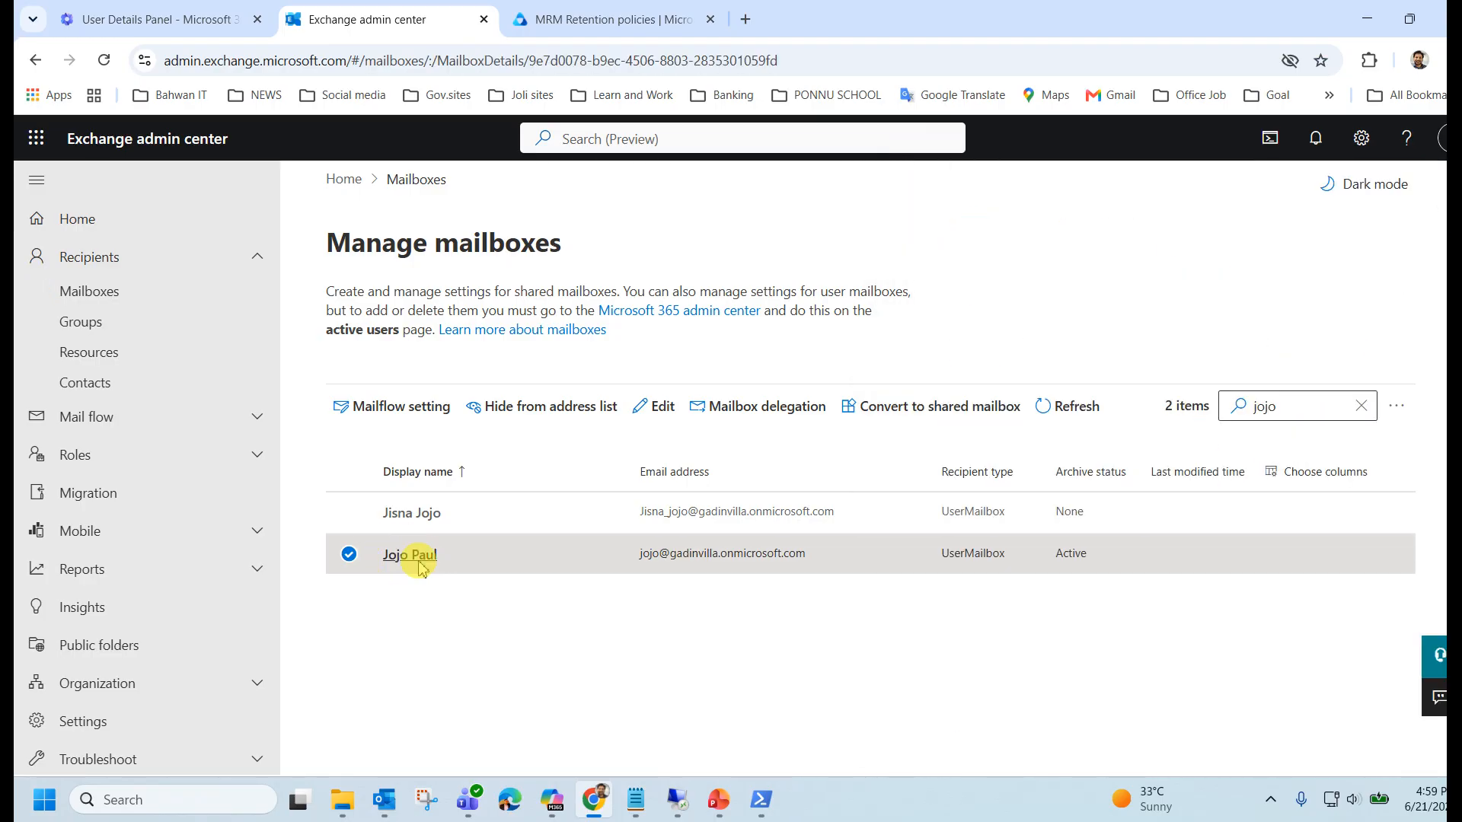
pyautogui.click(593, 550)
pyautogui.click(1324, 348)
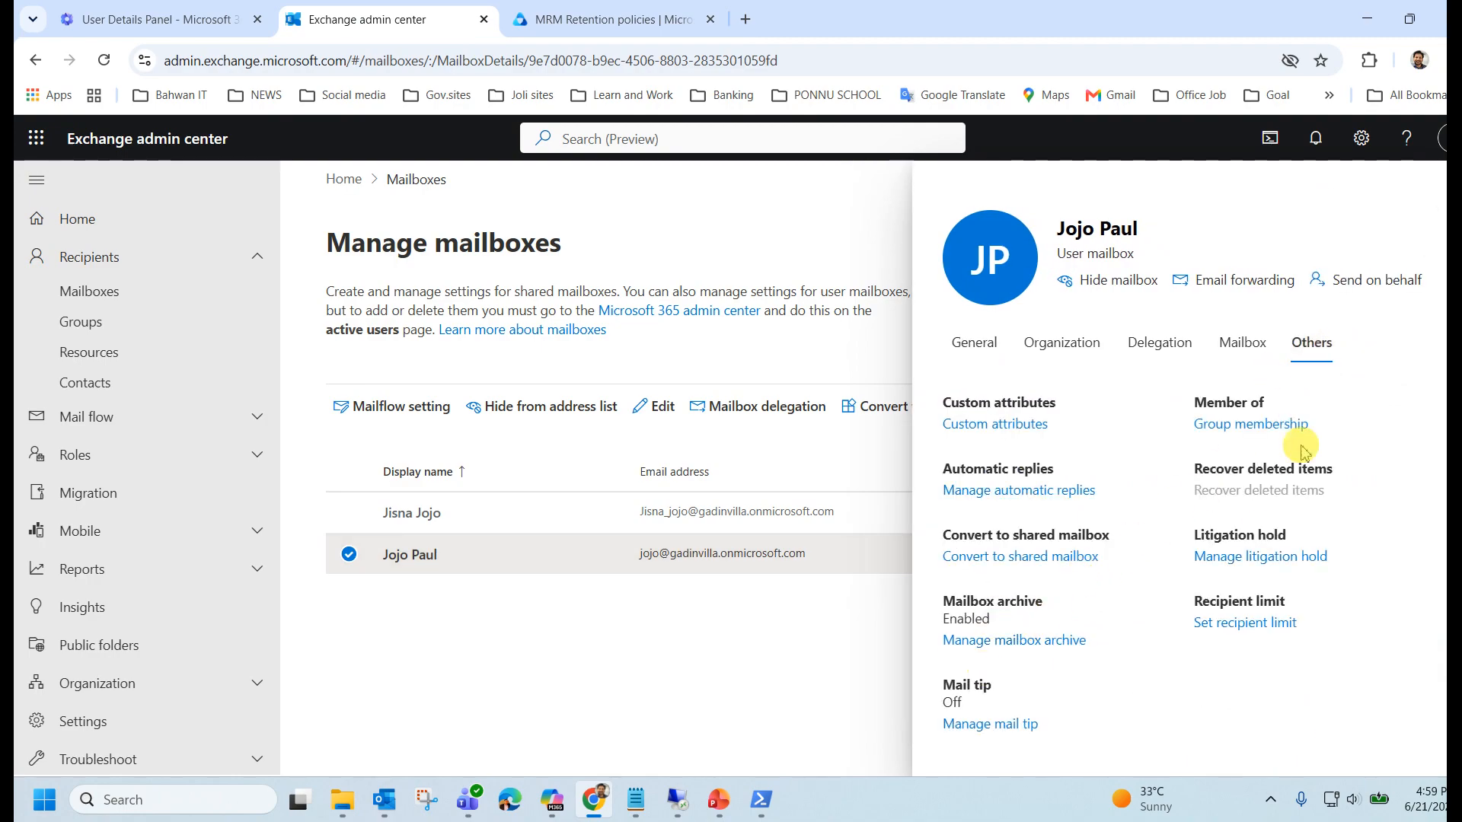
pyautogui.click(1243, 343)
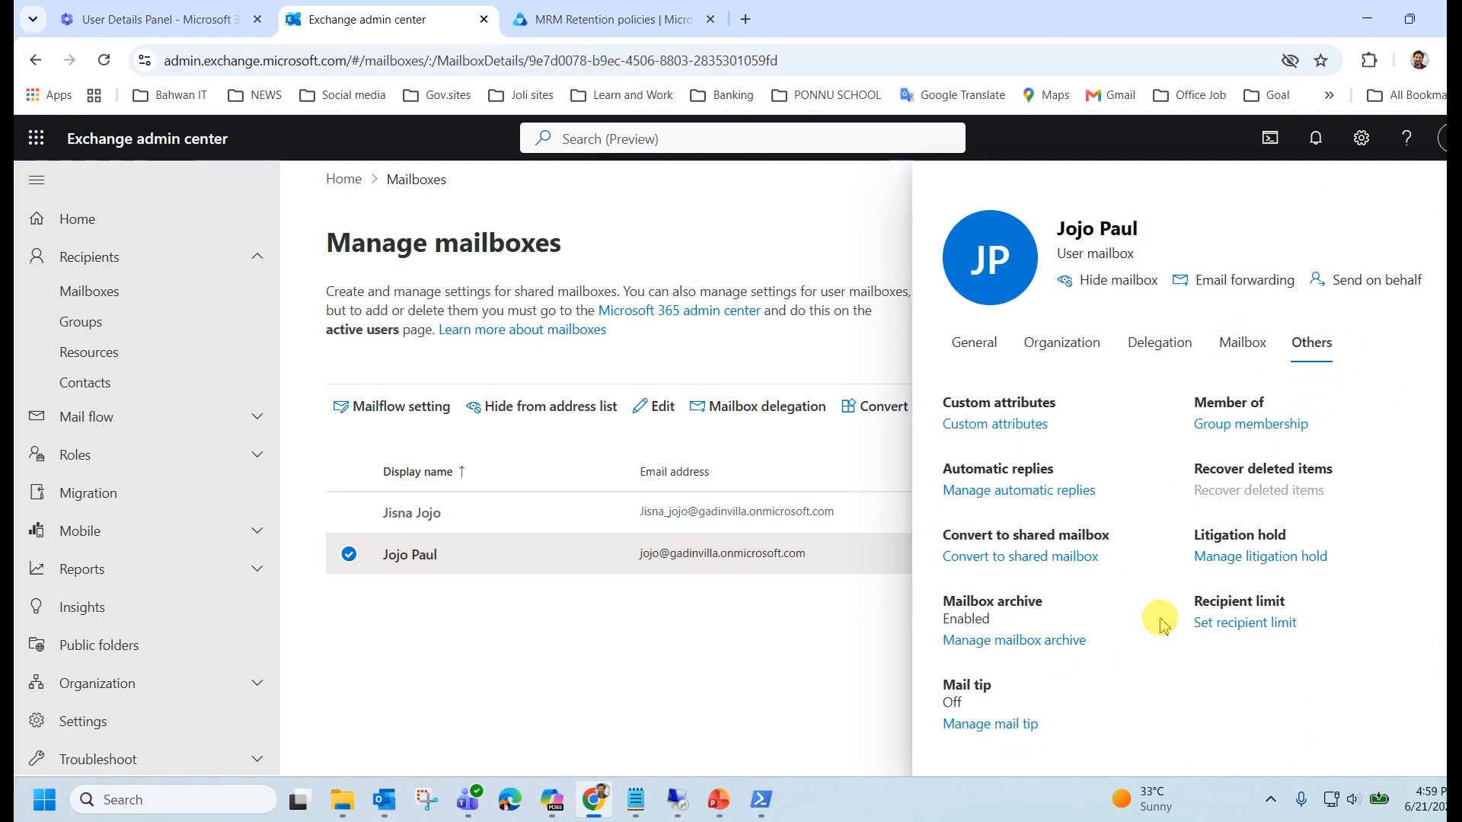
pyautogui.click(1246, 344)
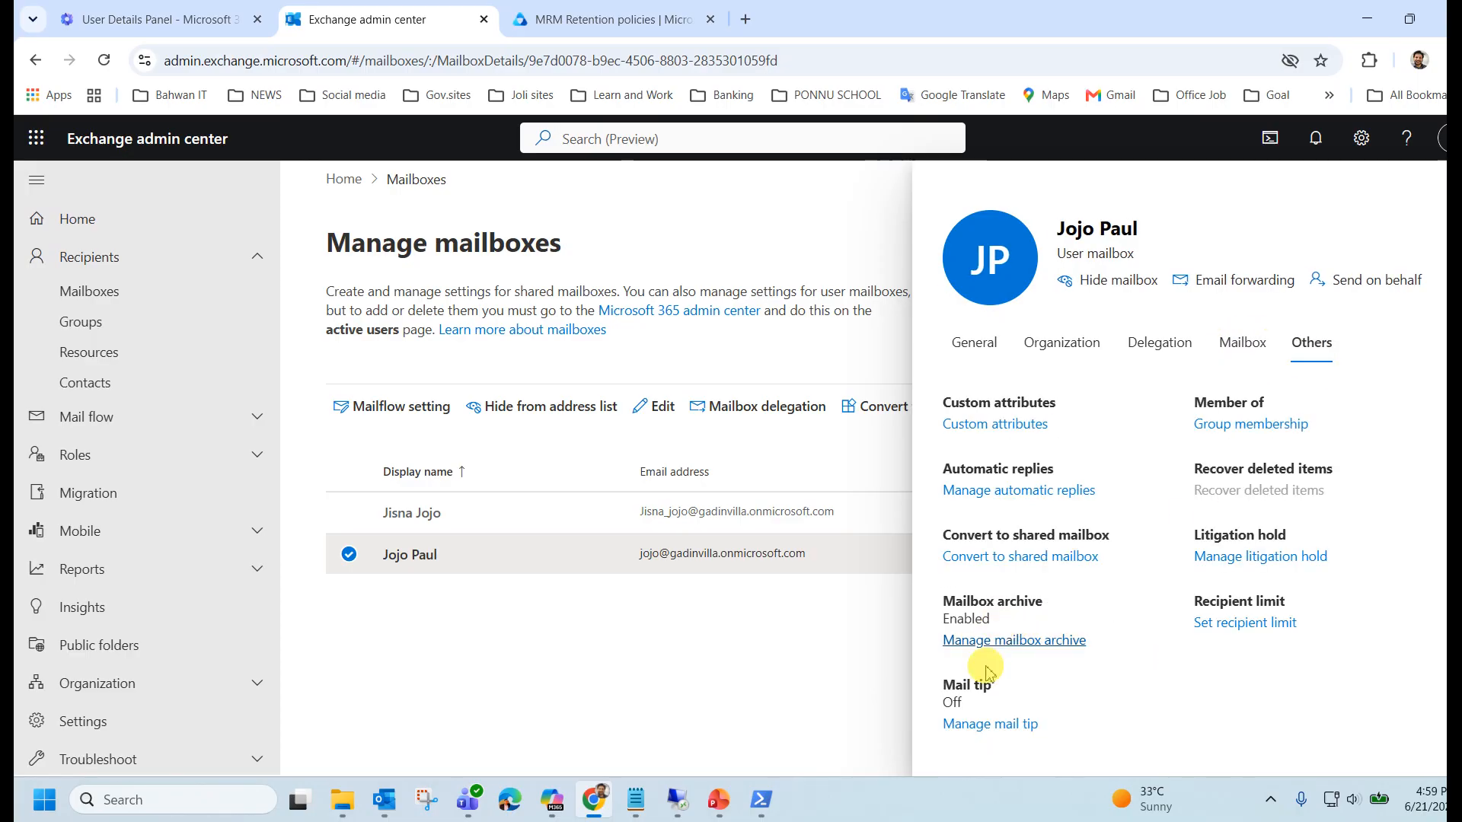
pyautogui.click(1243, 352)
pyautogui.scroll(-2, 1053, 594)
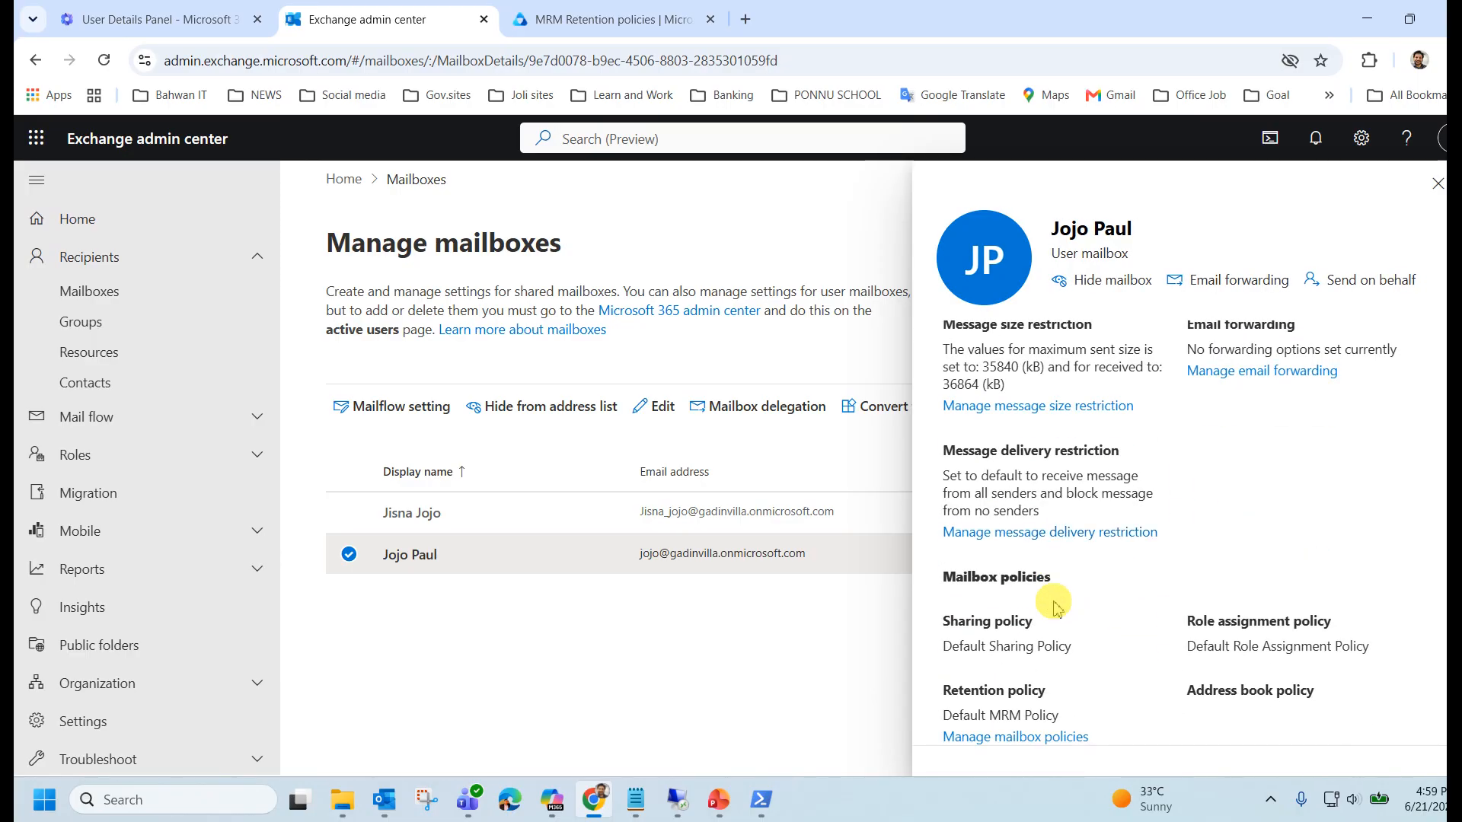
# Set the retention policy to 'Move Email older than 1year' in Manage mailbox policies and save.
pyautogui.click(1018, 737)
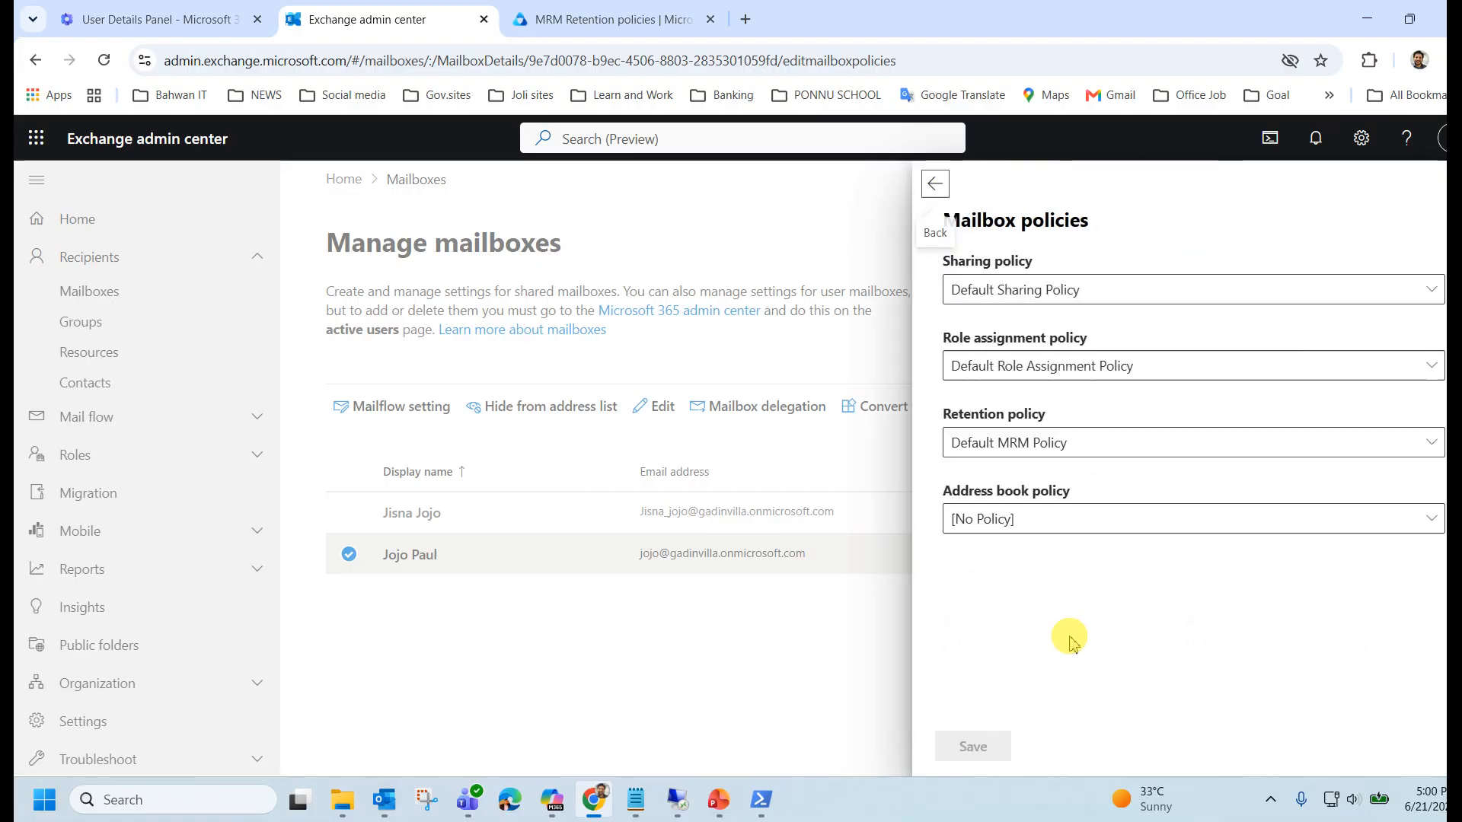
pyautogui.click(1097, 450)
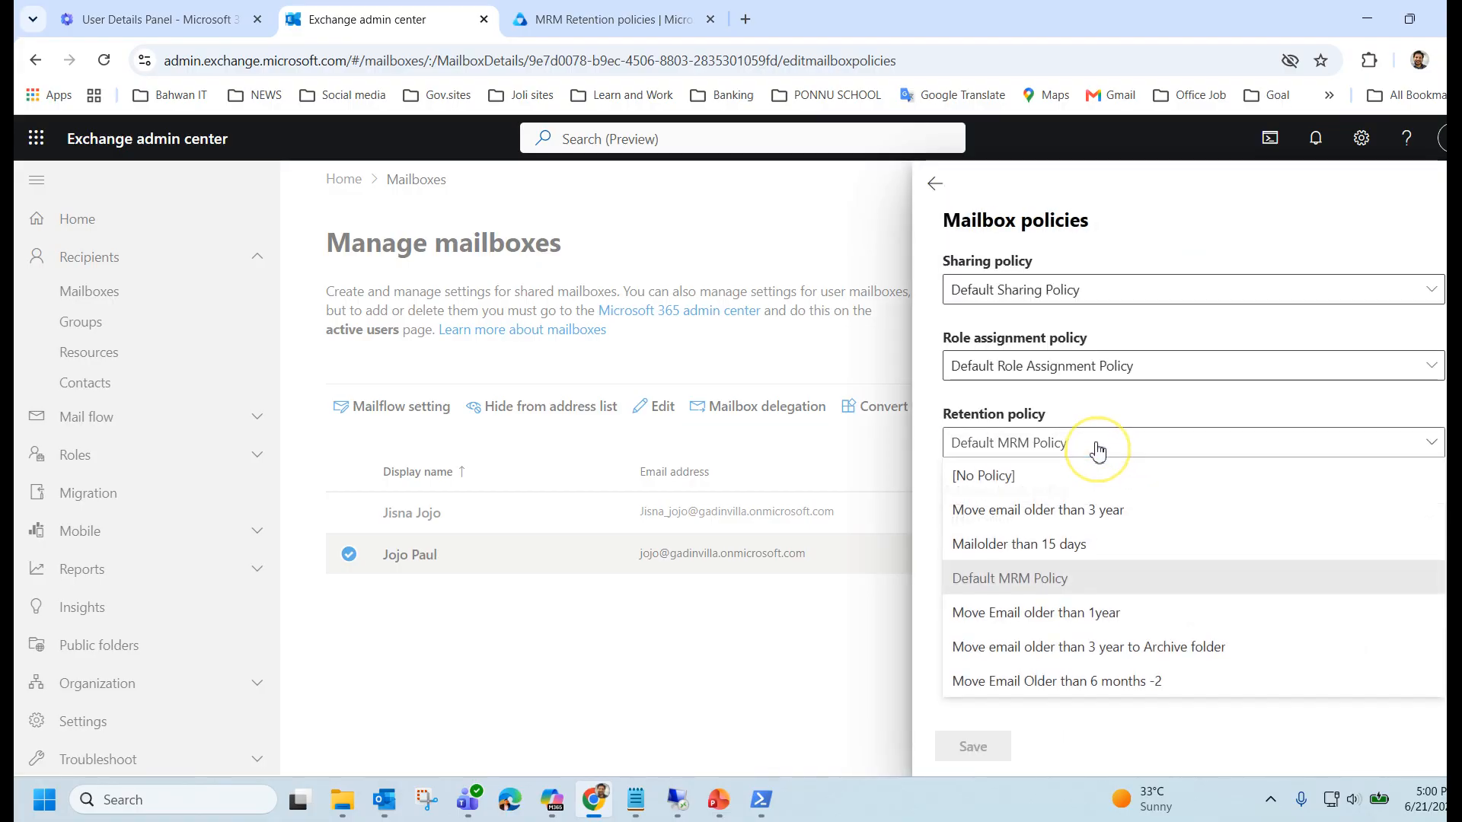
pyautogui.click(1095, 626)
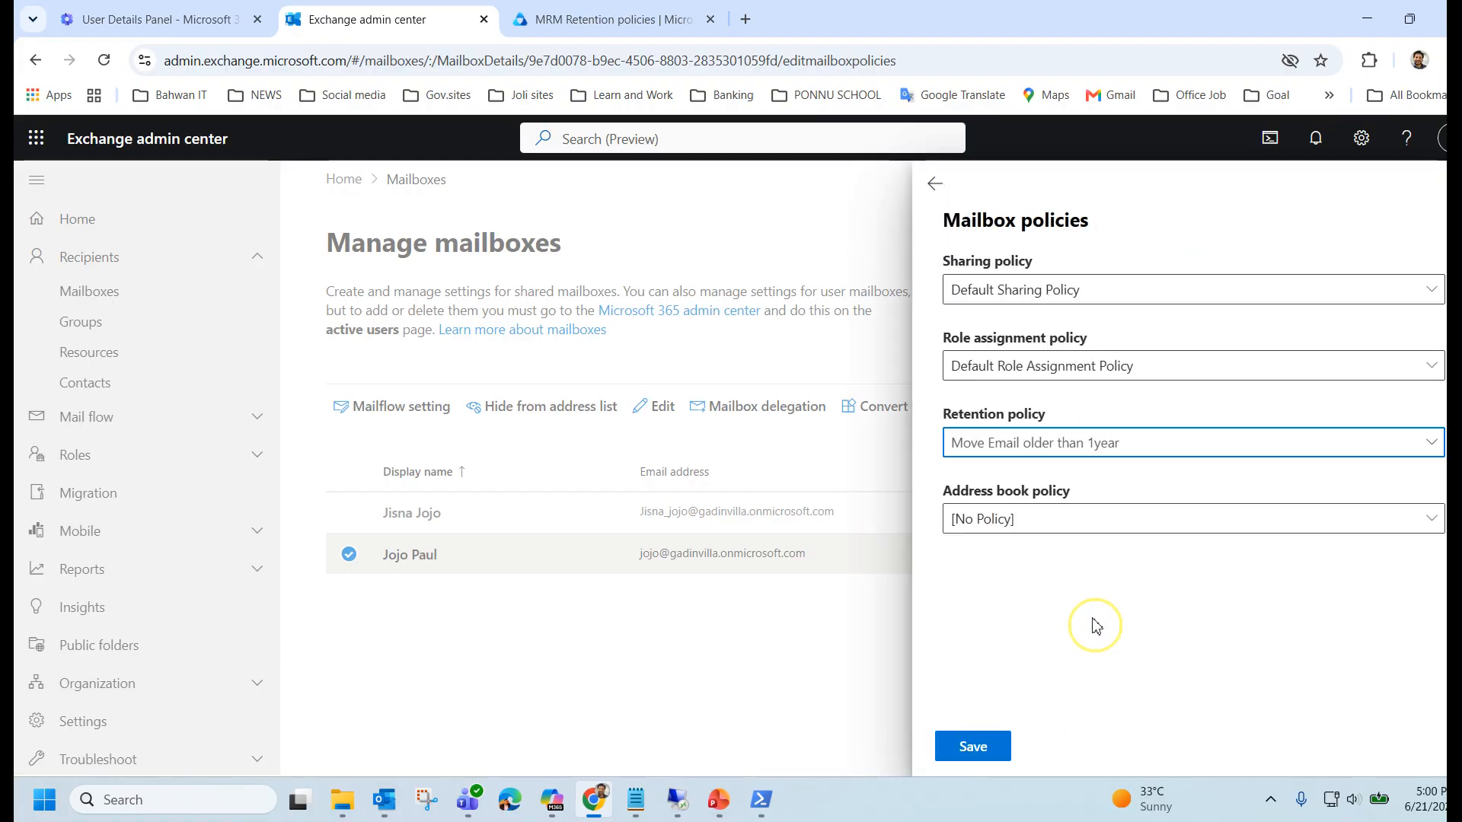
pyautogui.click(974, 748)
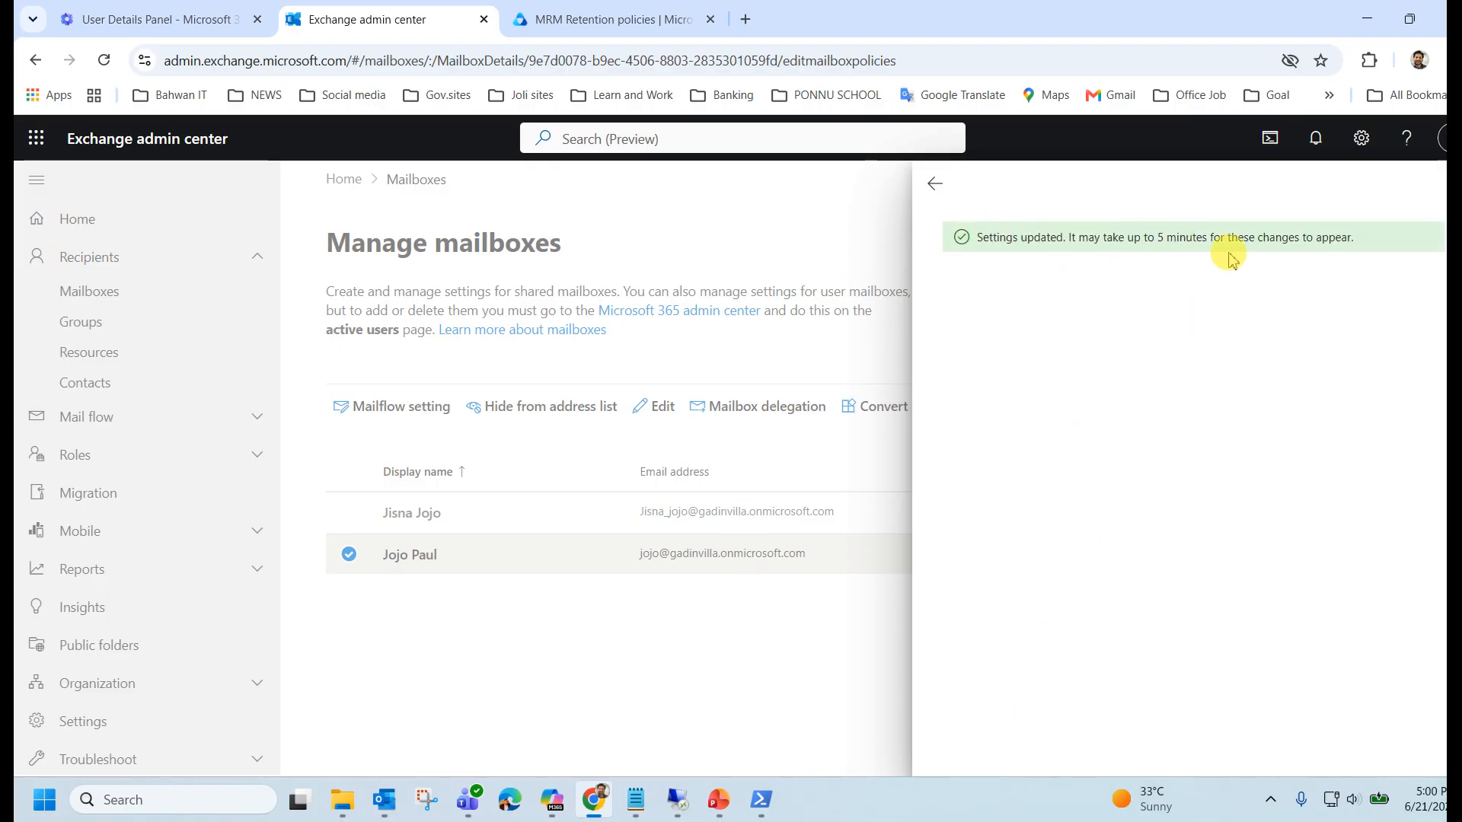
# Display the Step 5: Compliance Check slide showing COMPLIANT and Retention Policy: Applied.
pyautogui.moveTo(1353, 237); pyautogui.dragTo(1001, 246)
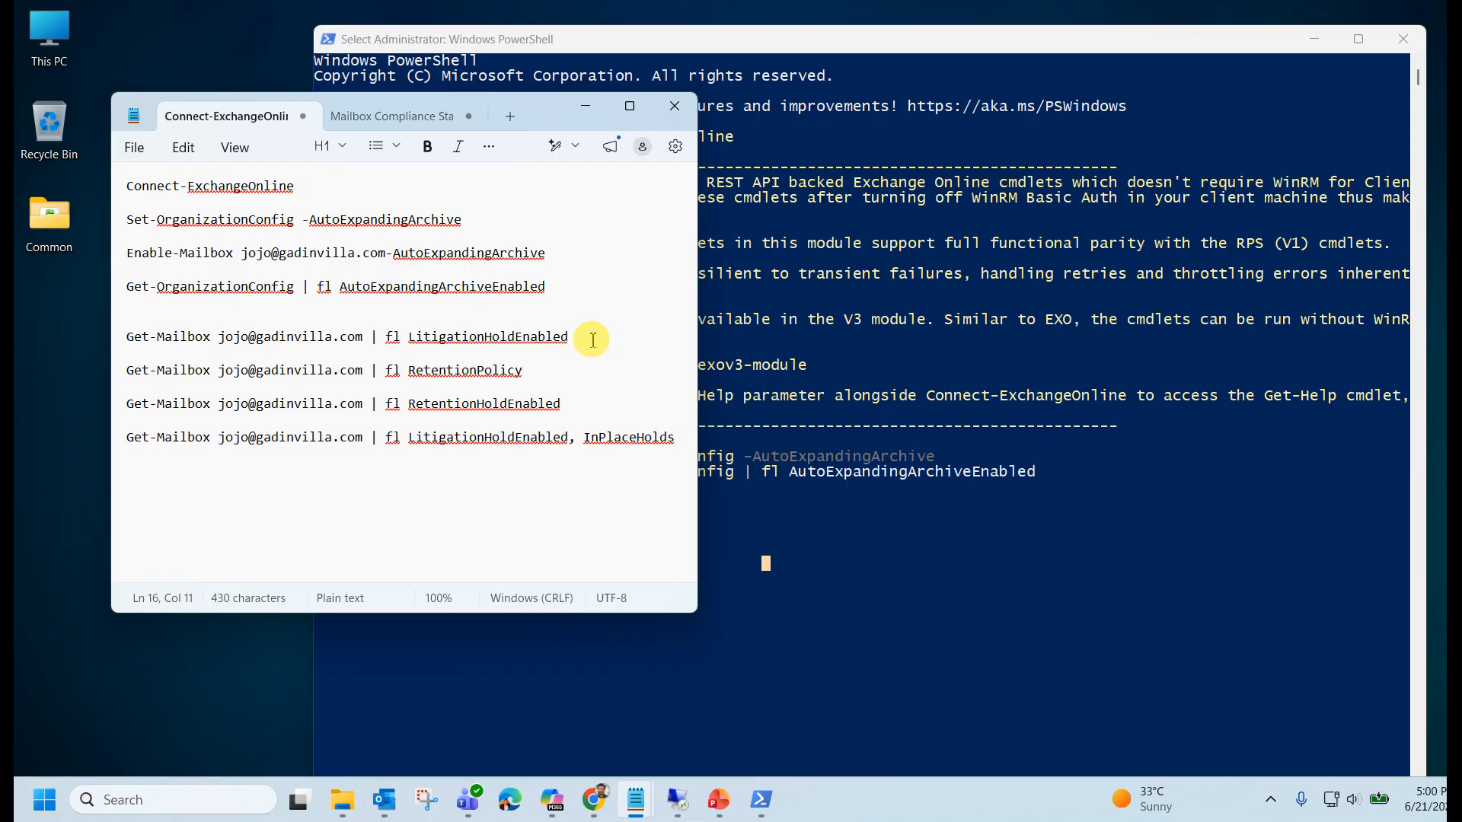
# Paste and run Get-Mailbox | fl LitigationHoldEnabled, highlighting the False result.
pyautogui.moveTo(586, 338); pyautogui.dragTo(99, 355)
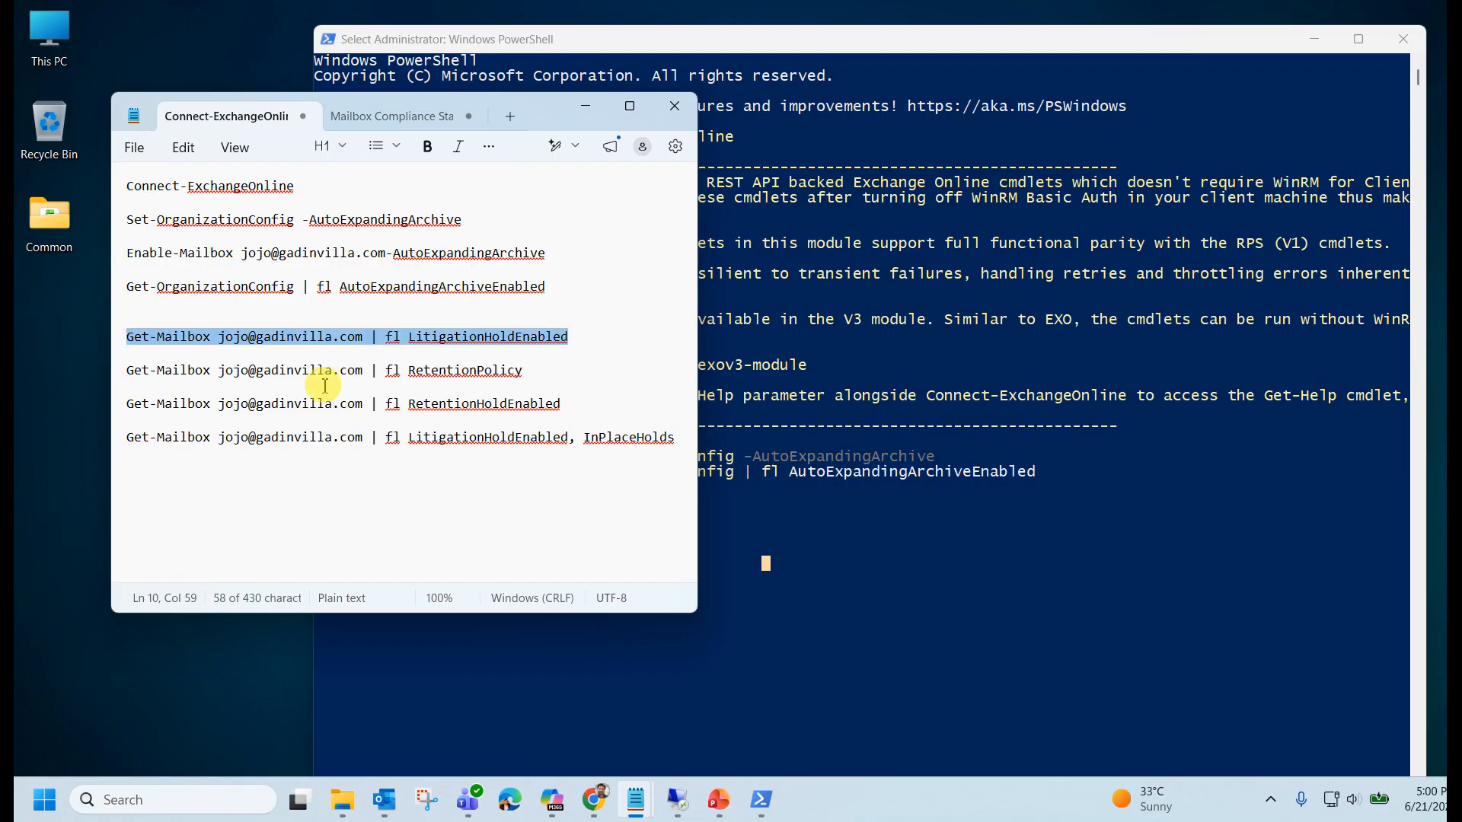
pyautogui.click(793, 551)
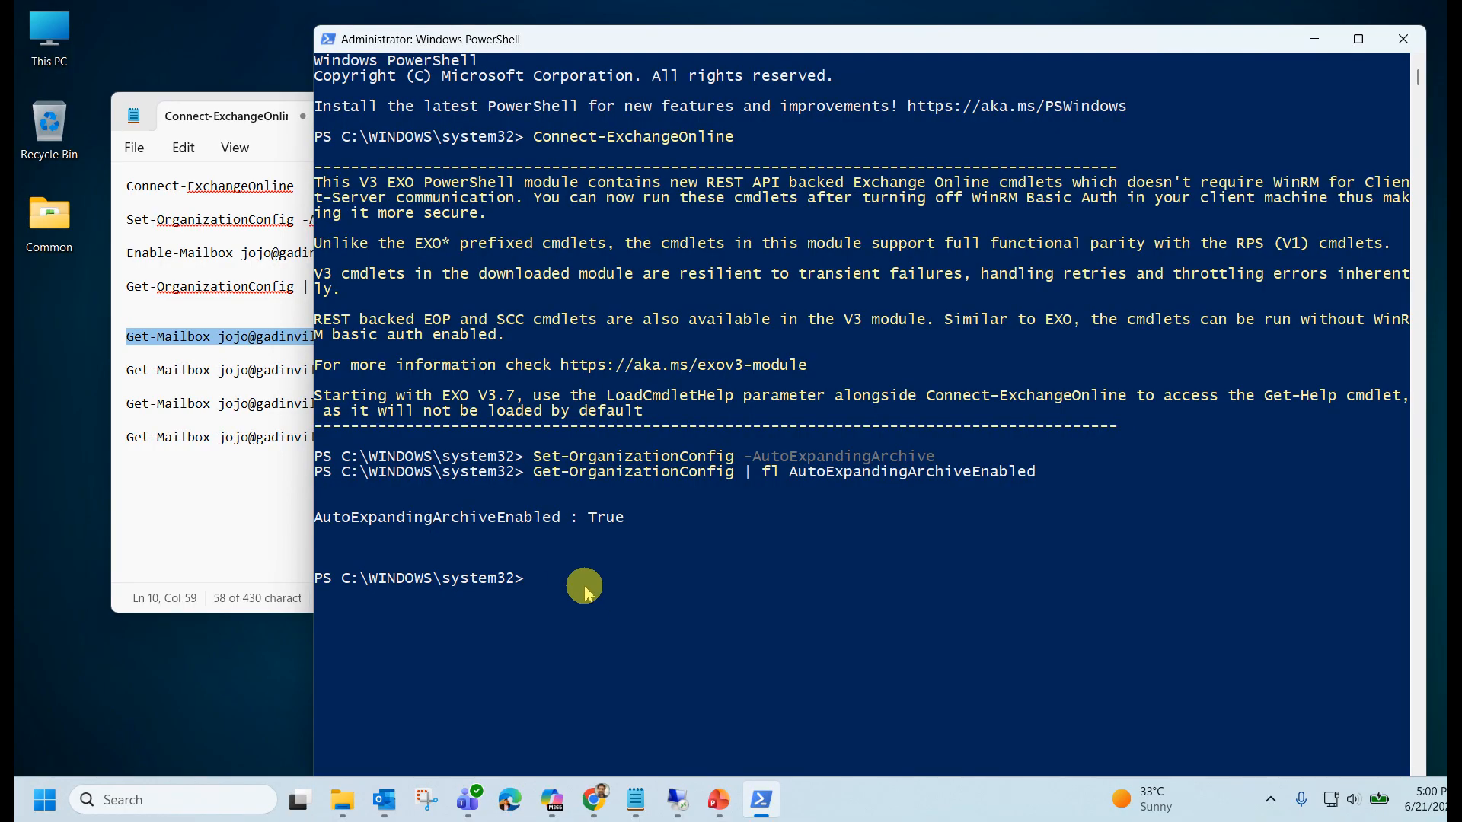
pyautogui.click(262, 518)
pyautogui.moveTo(579, 336); pyautogui.dragTo(142, 333)
pyautogui.hotkey('ctrl', 'c')
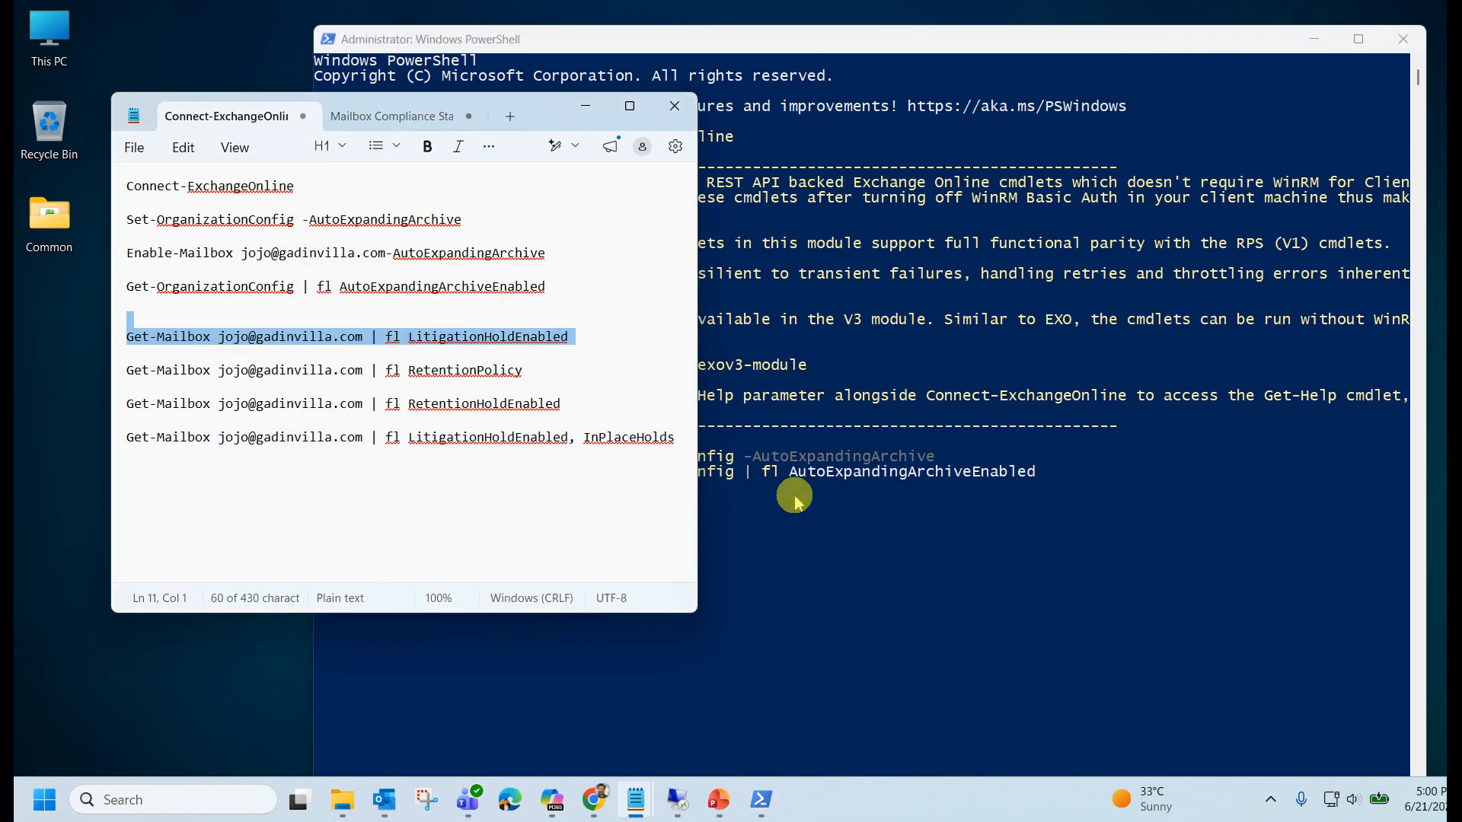
pyautogui.click(793, 533)
pyautogui.rightClick(683, 599)
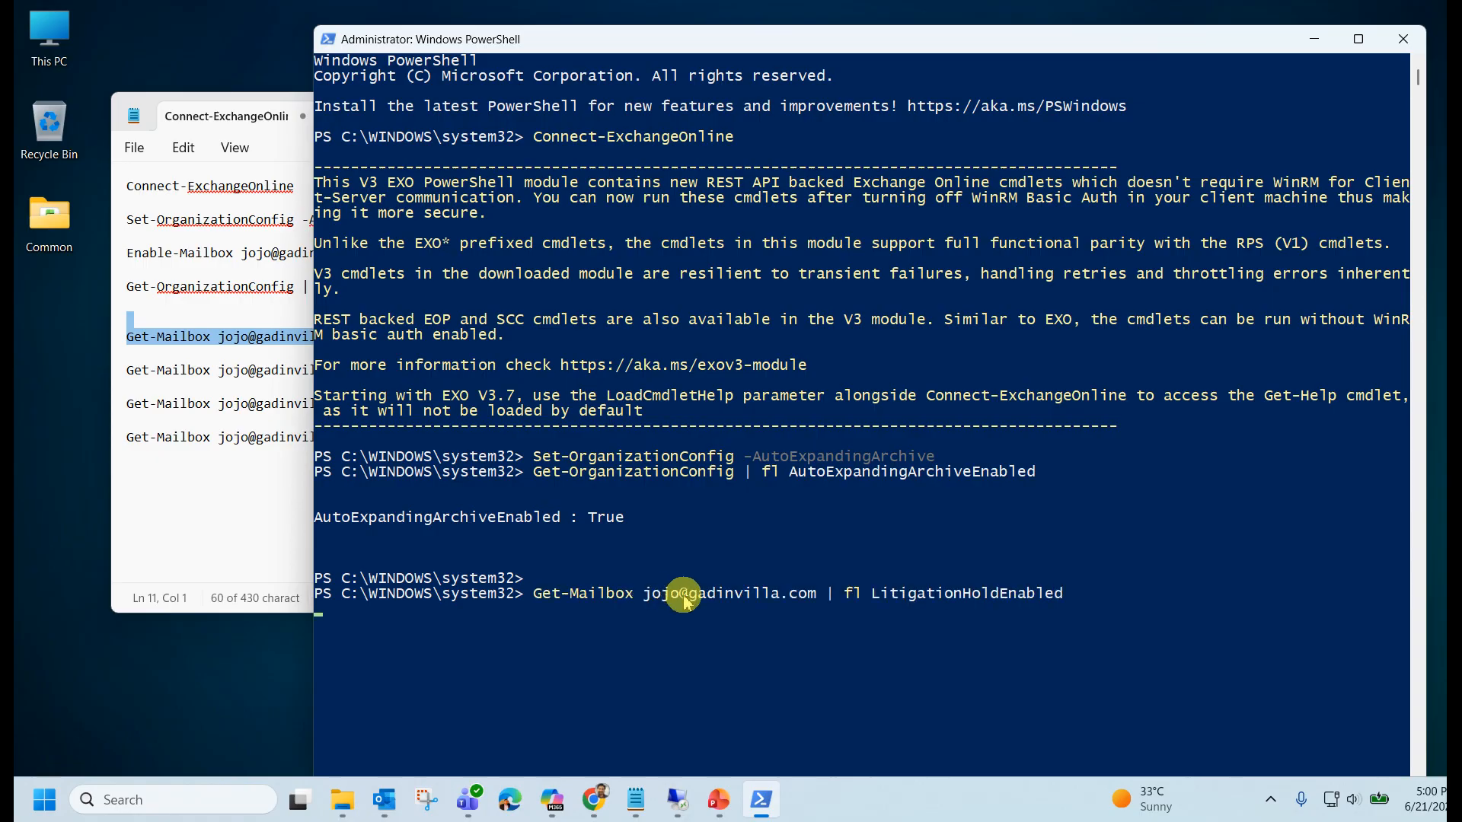
pyautogui.moveTo(597, 640); pyautogui.dragTo(525, 639)
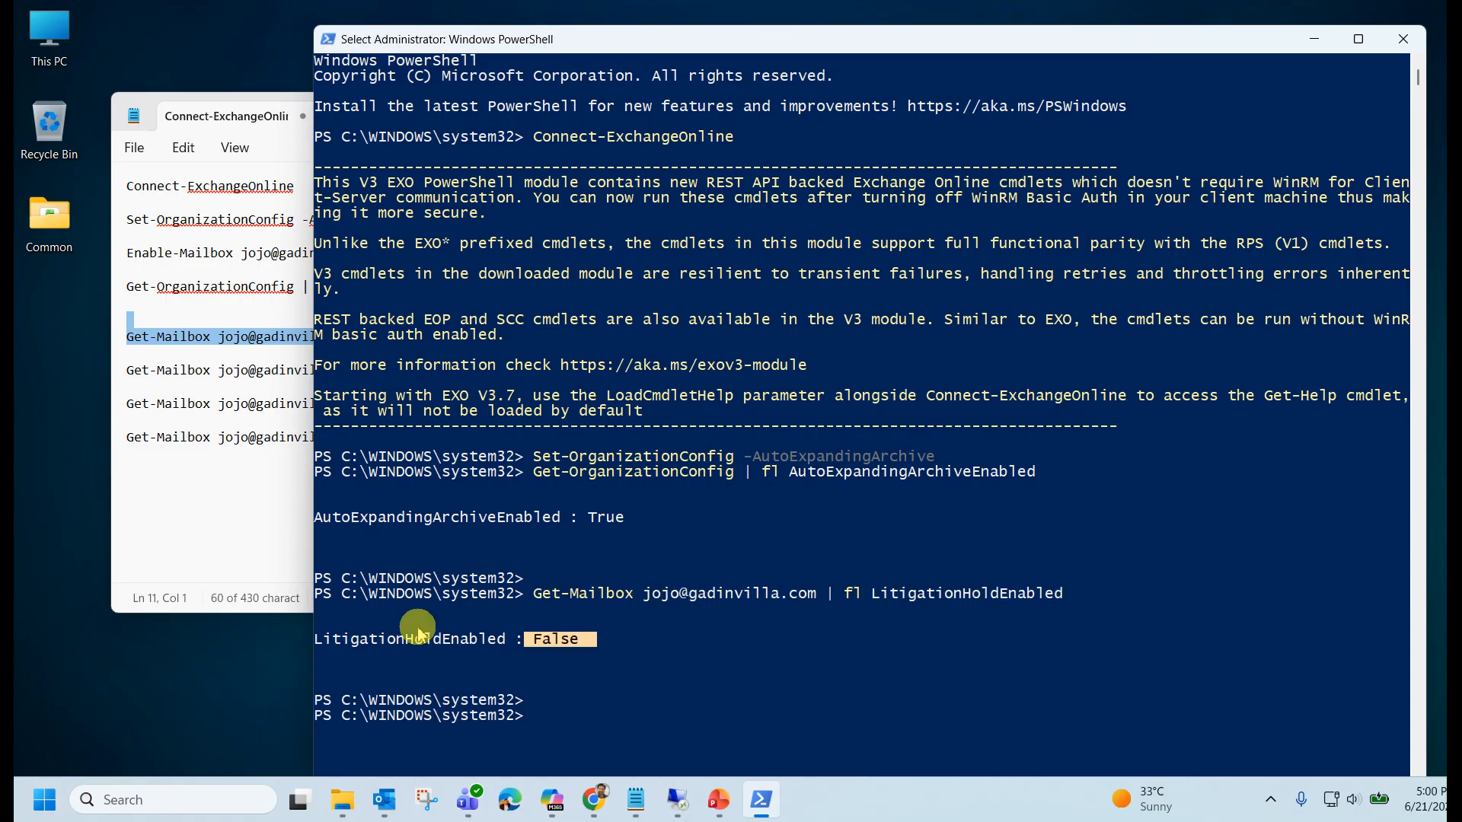
pyautogui.click(240, 438)
pyautogui.moveTo(532, 373); pyautogui.dragTo(119, 376)
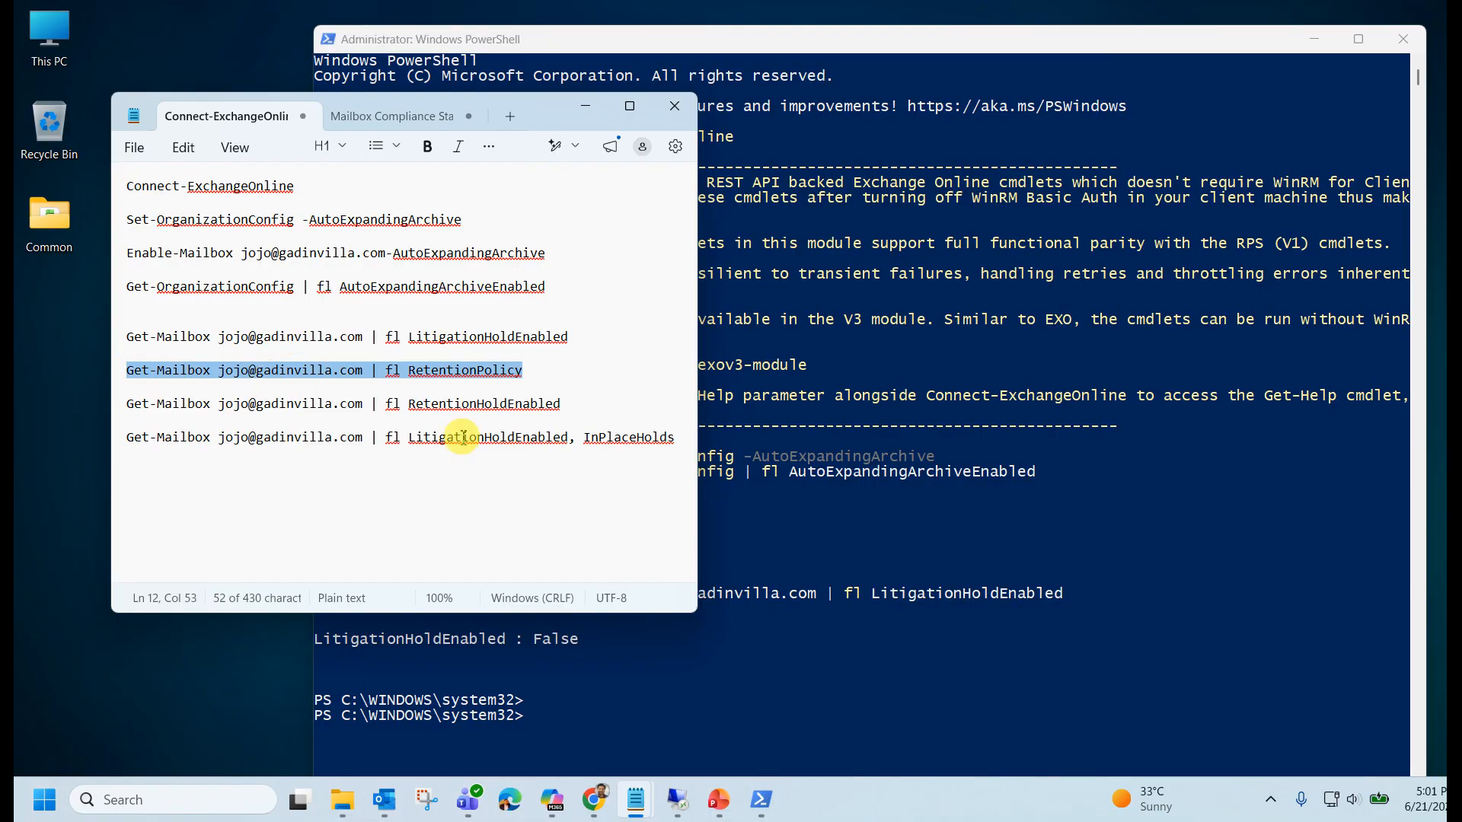
# Run the retention policy and RetentionHoldEnabled checks on the mailbox, highlighting the False result.
pyautogui.click(555, 712)
pyautogui.rightClick(556, 714)
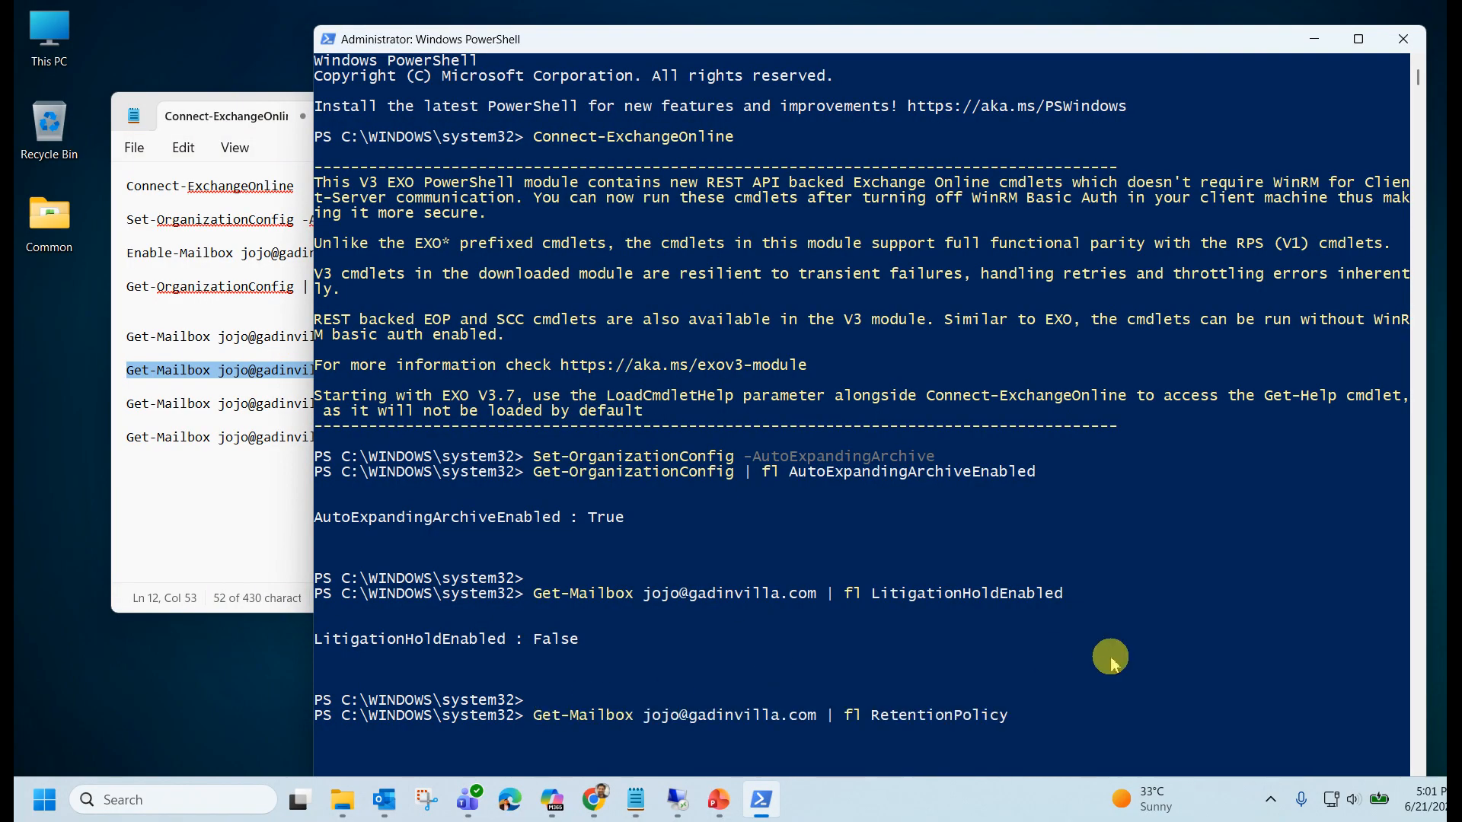
pyautogui.press('Return')
pyautogui.scroll(-2, 1114, 665)
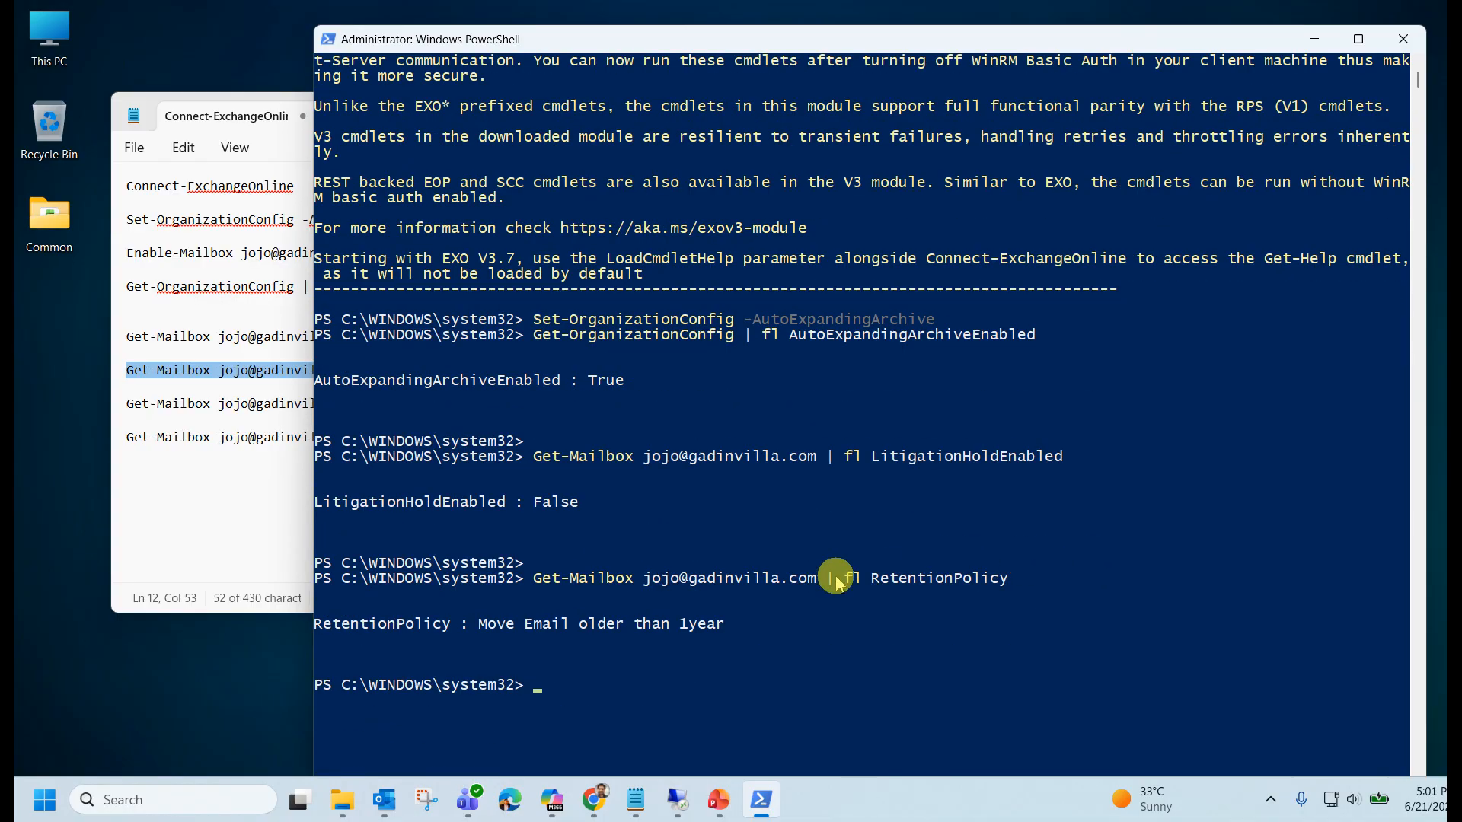
pyautogui.moveTo(730, 631); pyautogui.dragTo(276, 574)
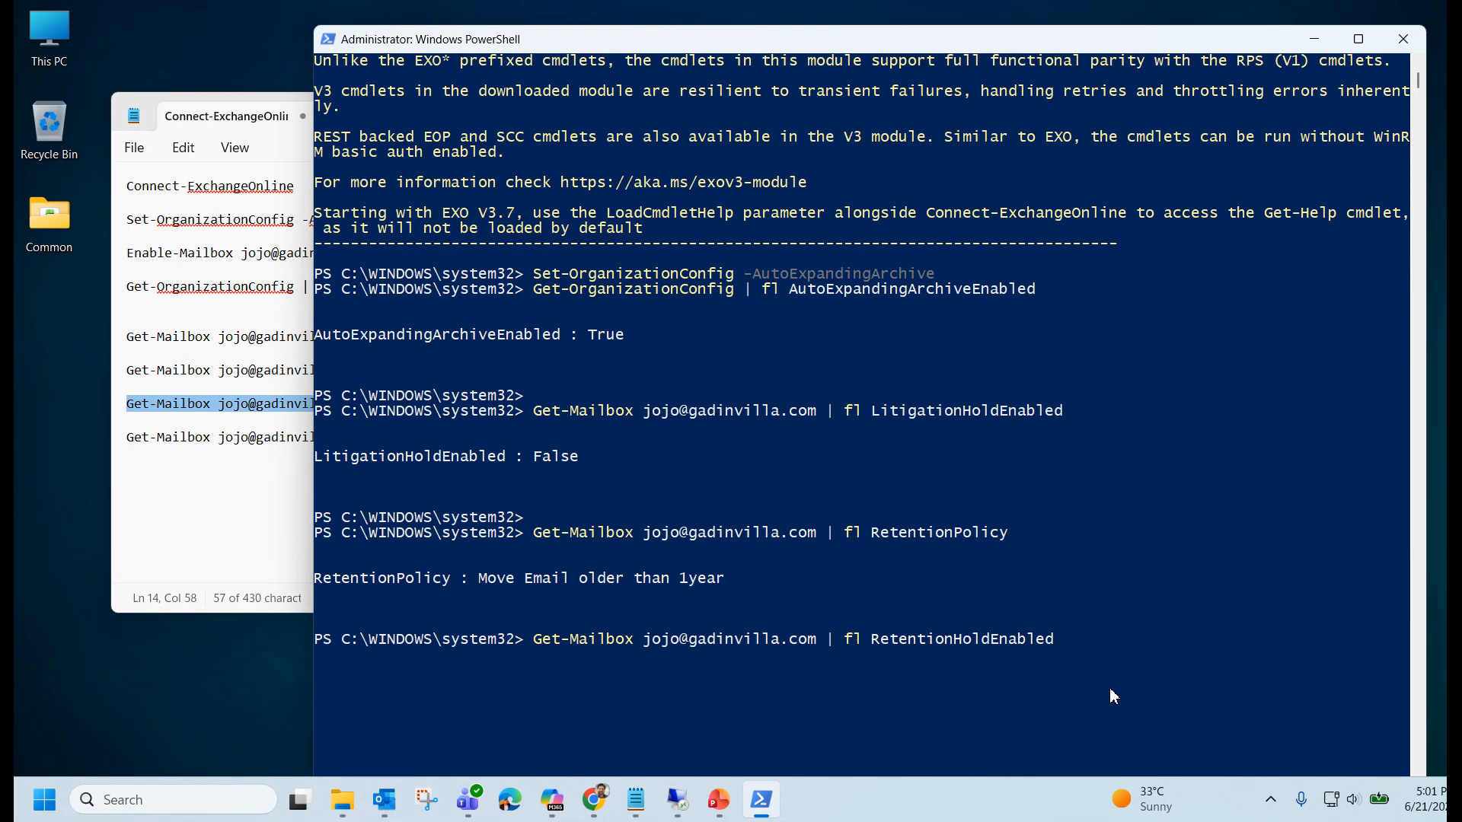
pyautogui.press('Return')
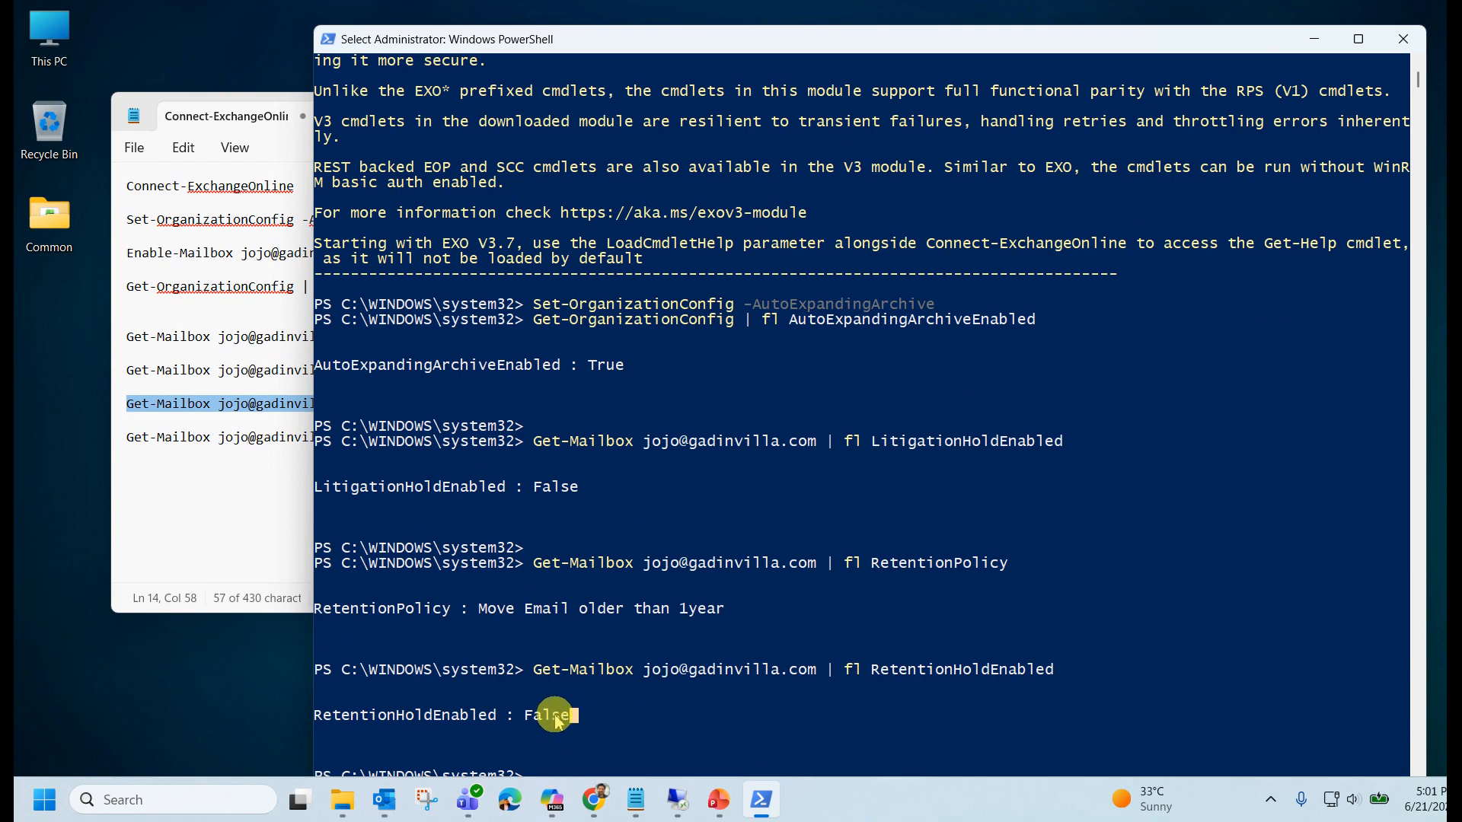
pyautogui.moveTo(572, 720); pyautogui.dragTo(316, 671)
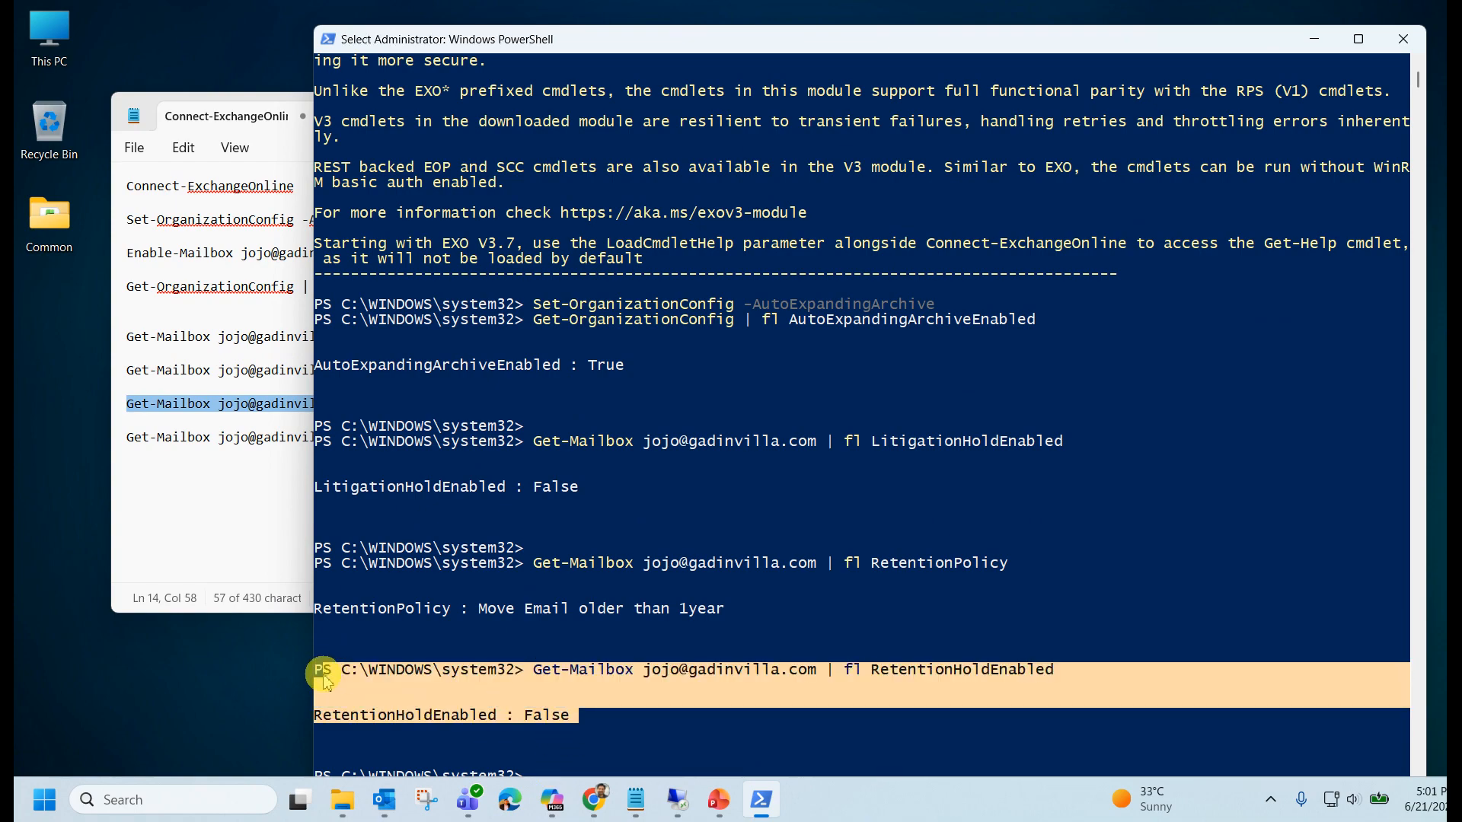
# Run Get-Mailbox | fl LitigationHoldEnabled, InPlaceHolds and highlight the False, no-holds output.
pyautogui.click(225, 525)
pyautogui.click(613, 710)
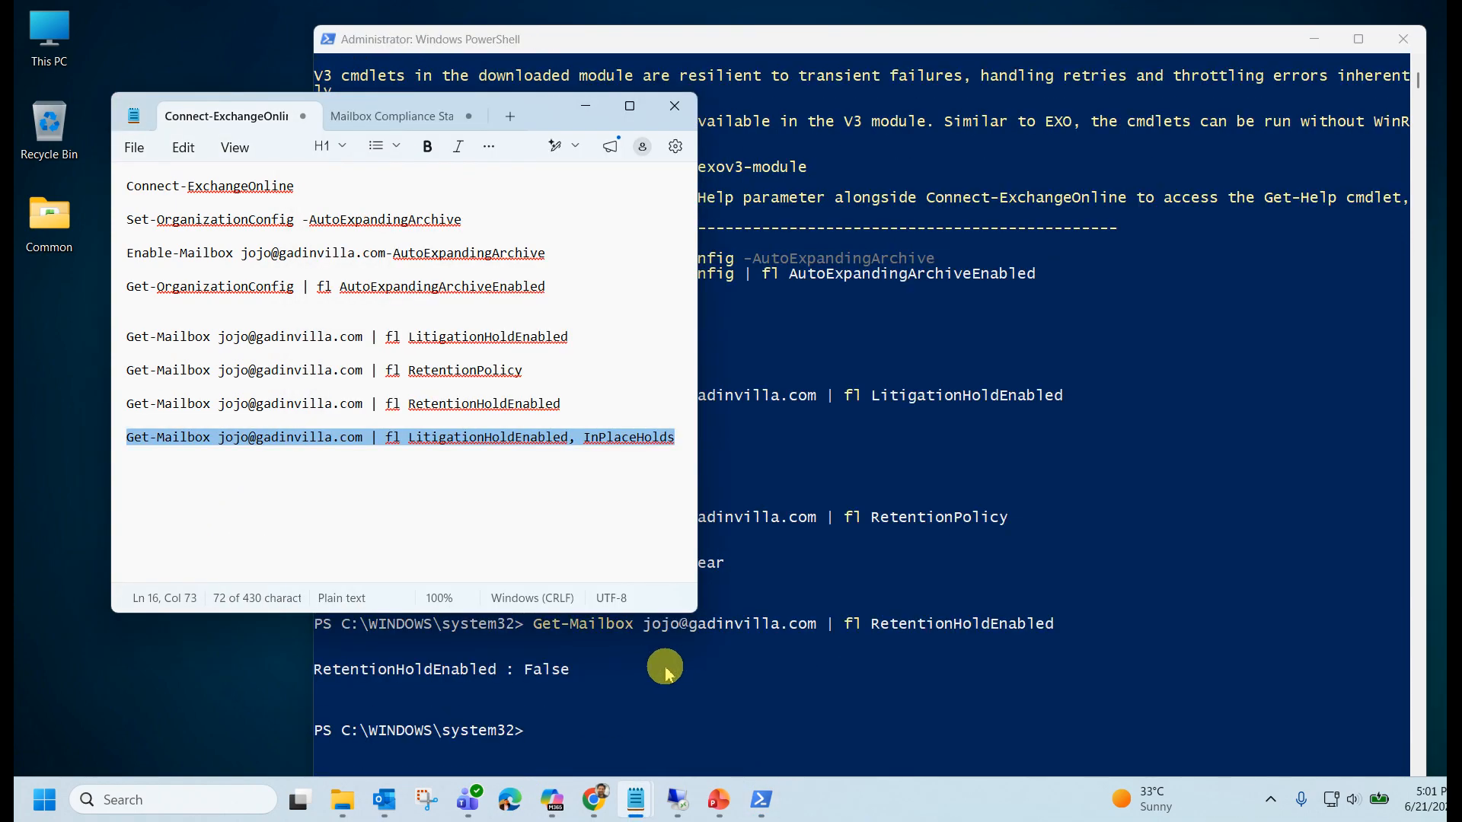
pyautogui.click(667, 671)
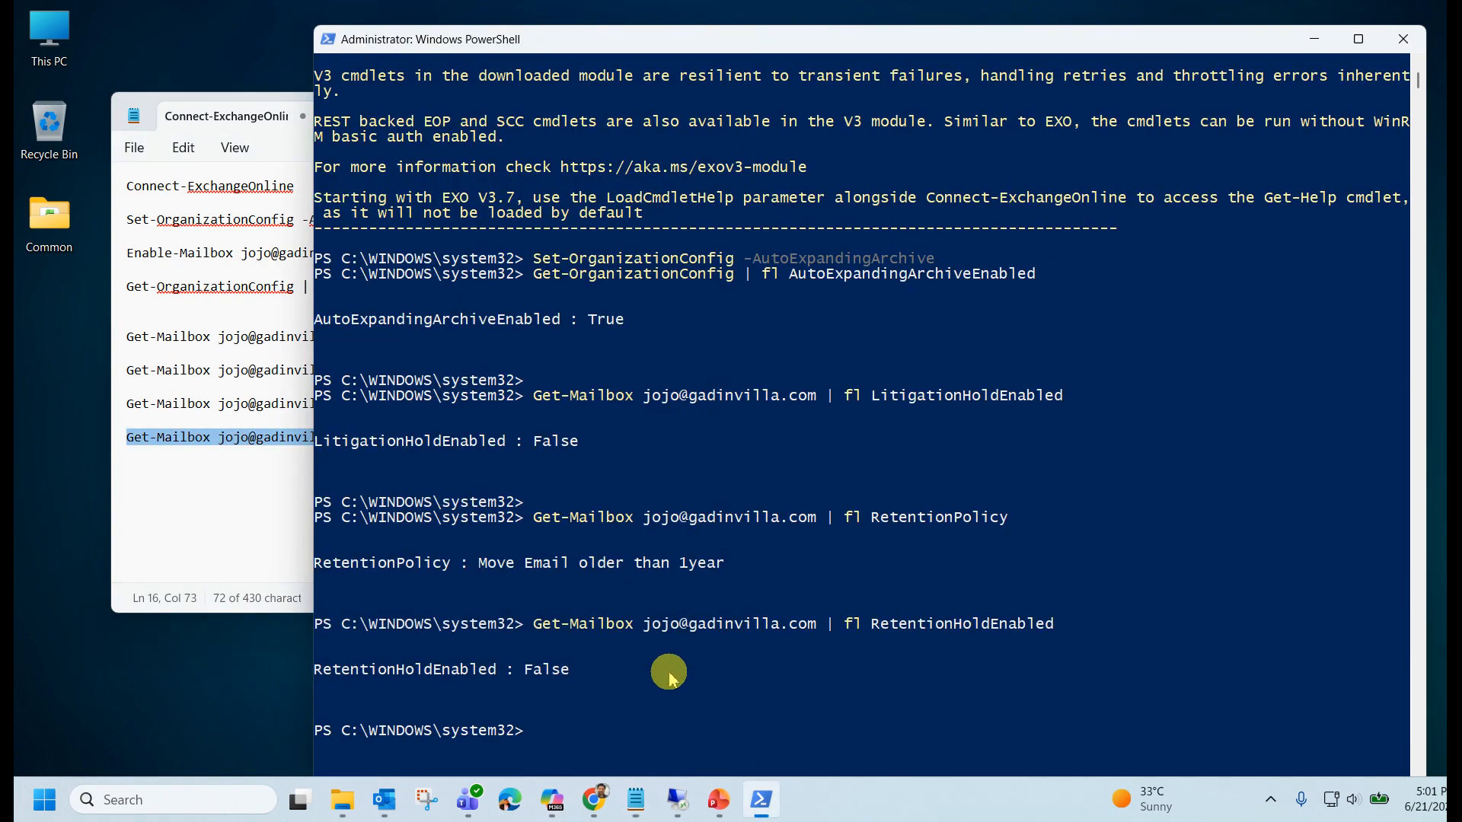
pyautogui.scroll(-2, 668, 673)
pyautogui.rightClick(612, 650)
pyautogui.scroll(-3, 725, 661)
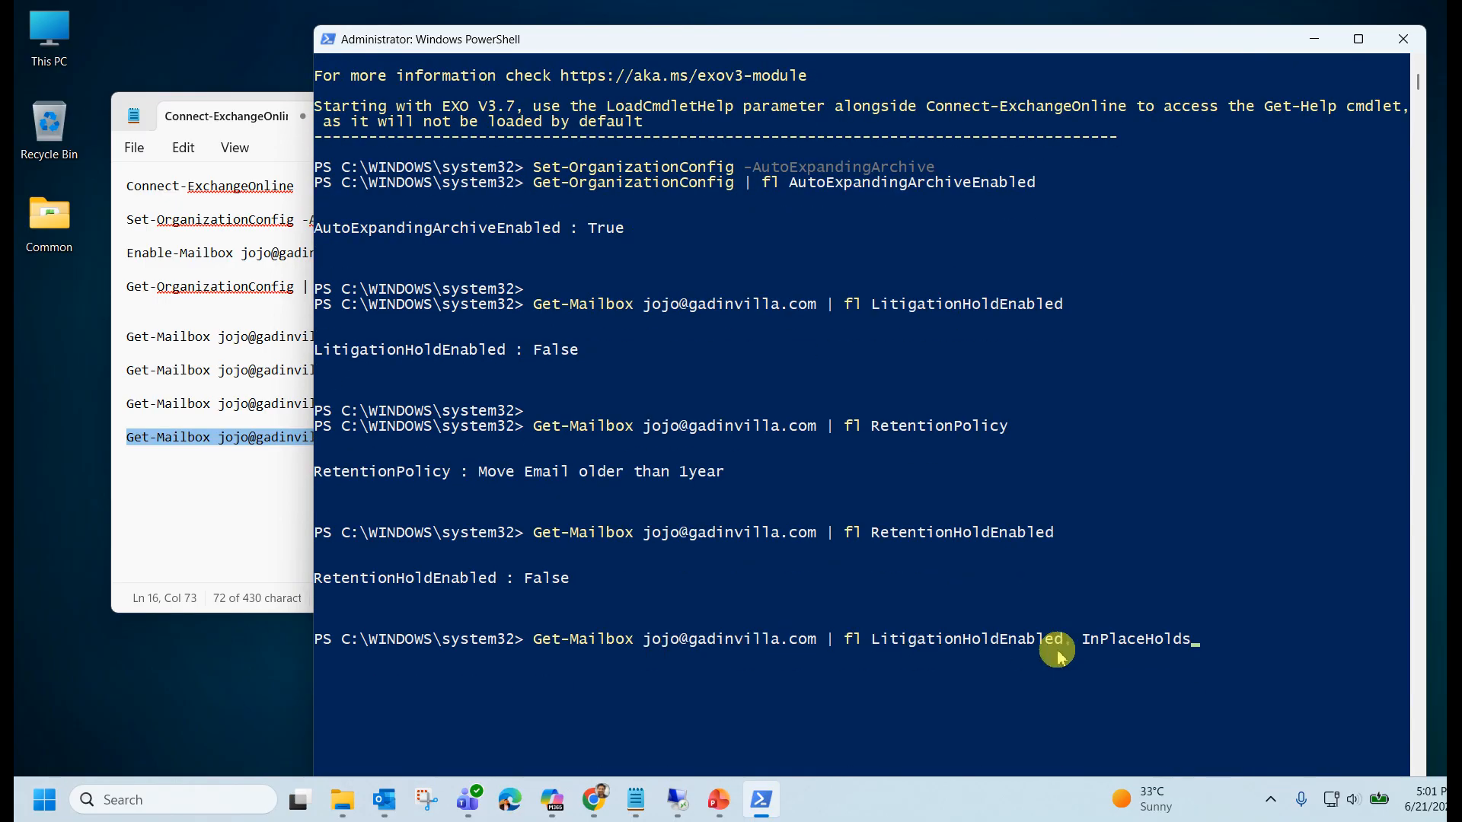
pyautogui.scroll(2, 1184, 655)
pyautogui.press('Return')
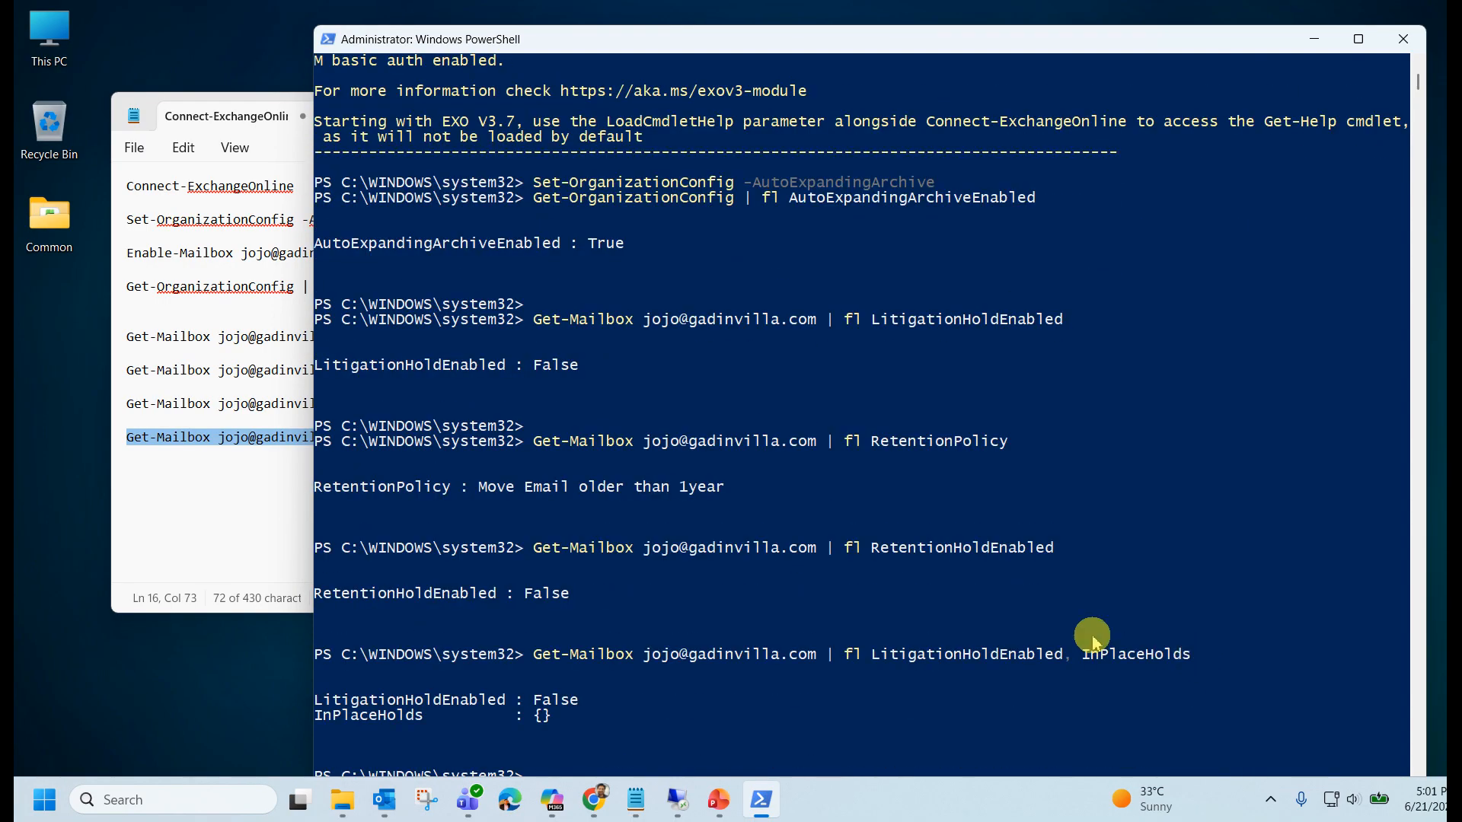
pyautogui.moveTo(586, 709); pyautogui.dragTo(361, 697)
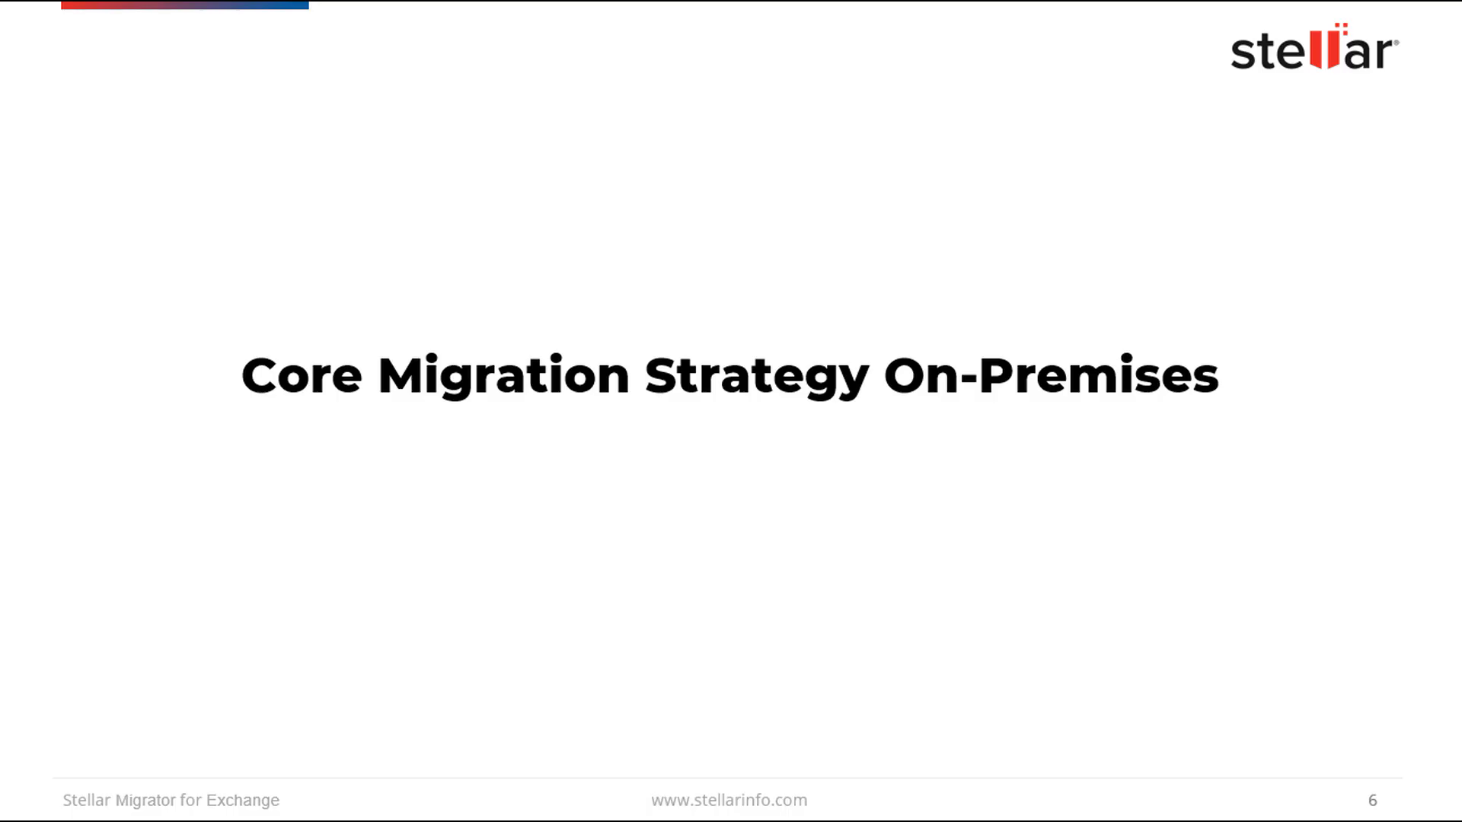
# Advance the slideshow to slide 7, Step 6: Reduce Mailbox Size.
pyautogui.press('Right')
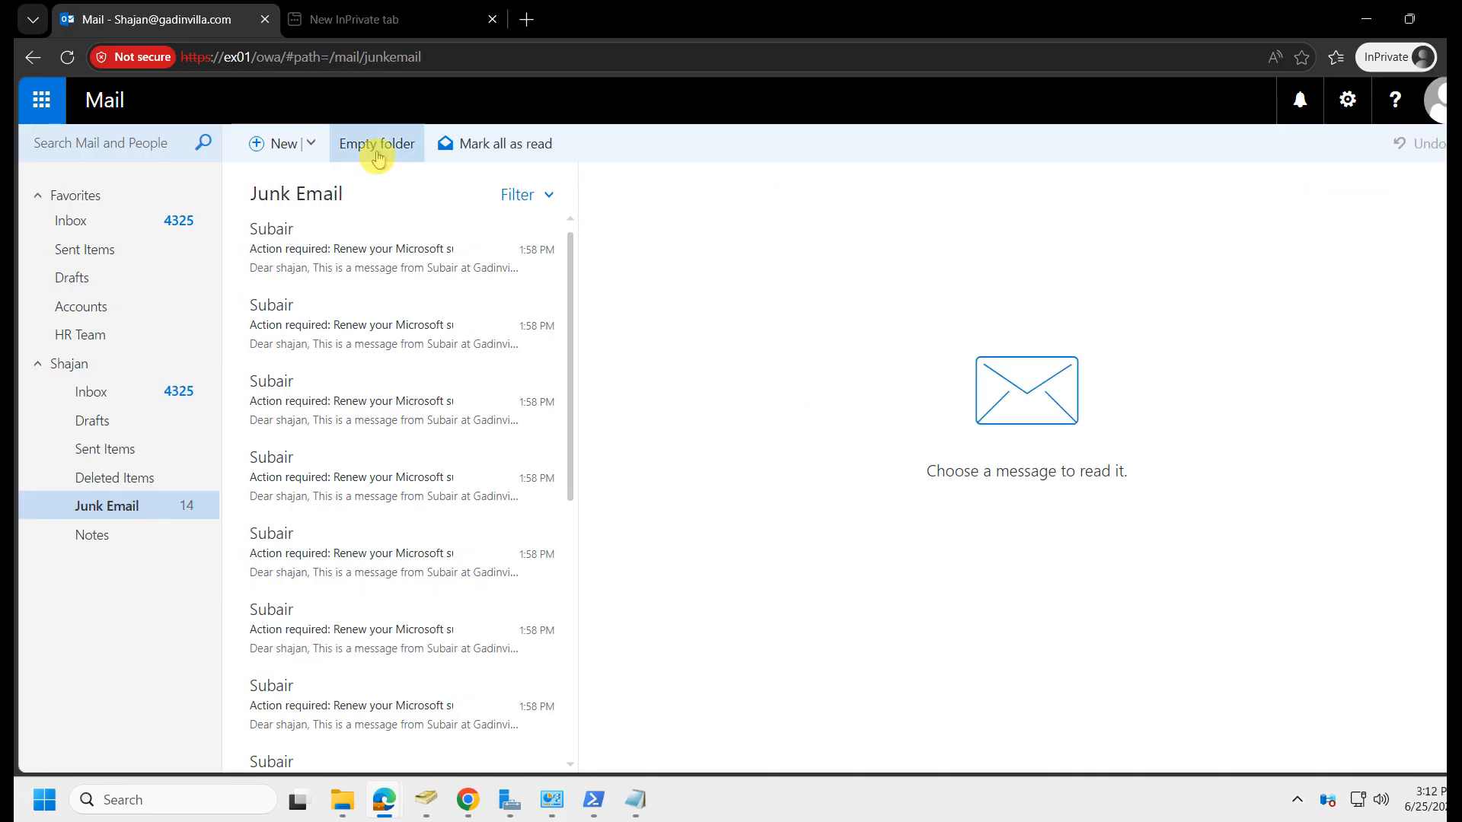
# Permanently empty the Junk Email folder, then view the empty Deleted Items folder.
pyautogui.click(377, 155)
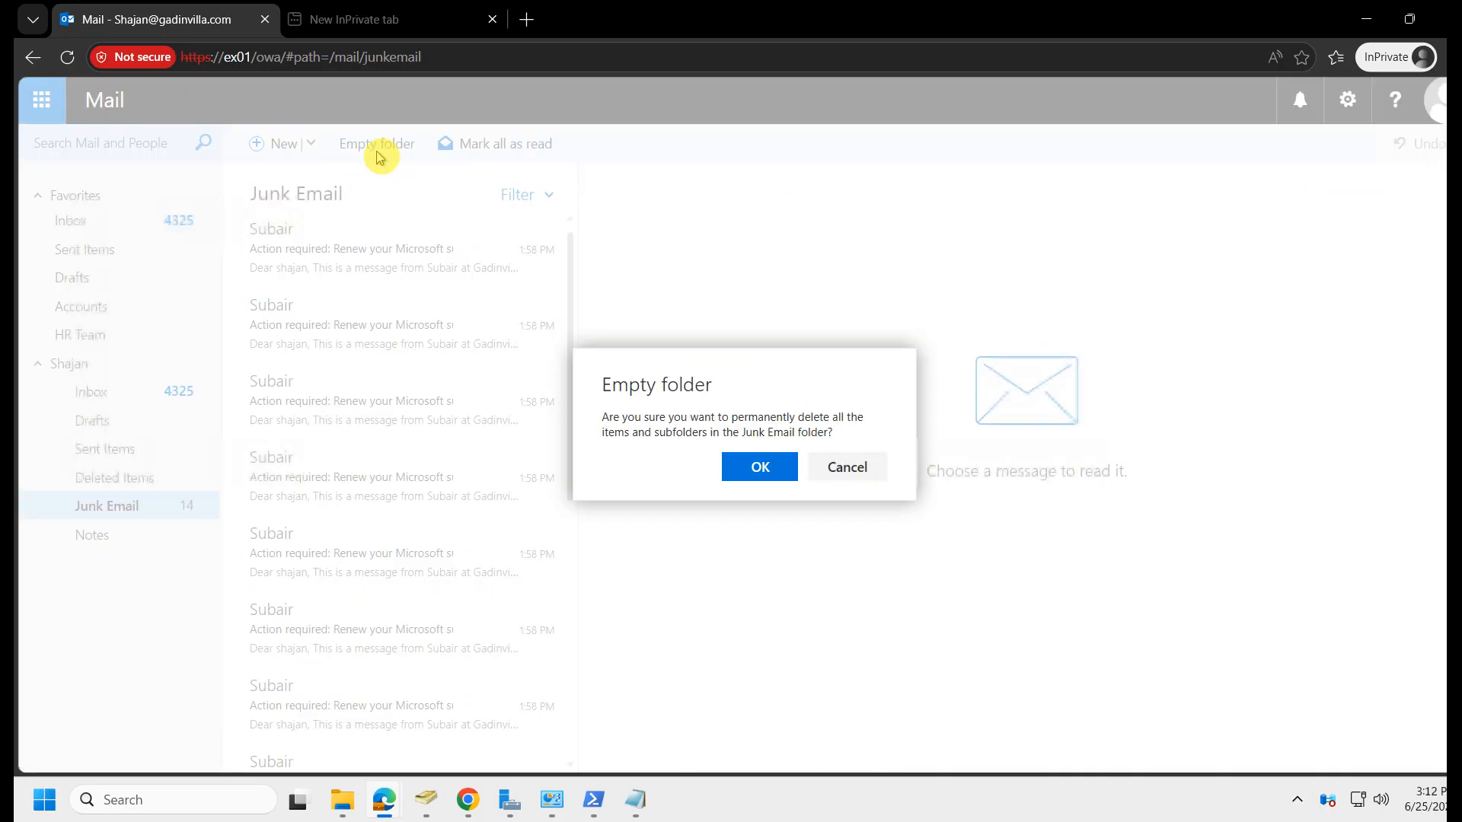
pyautogui.click(762, 466)
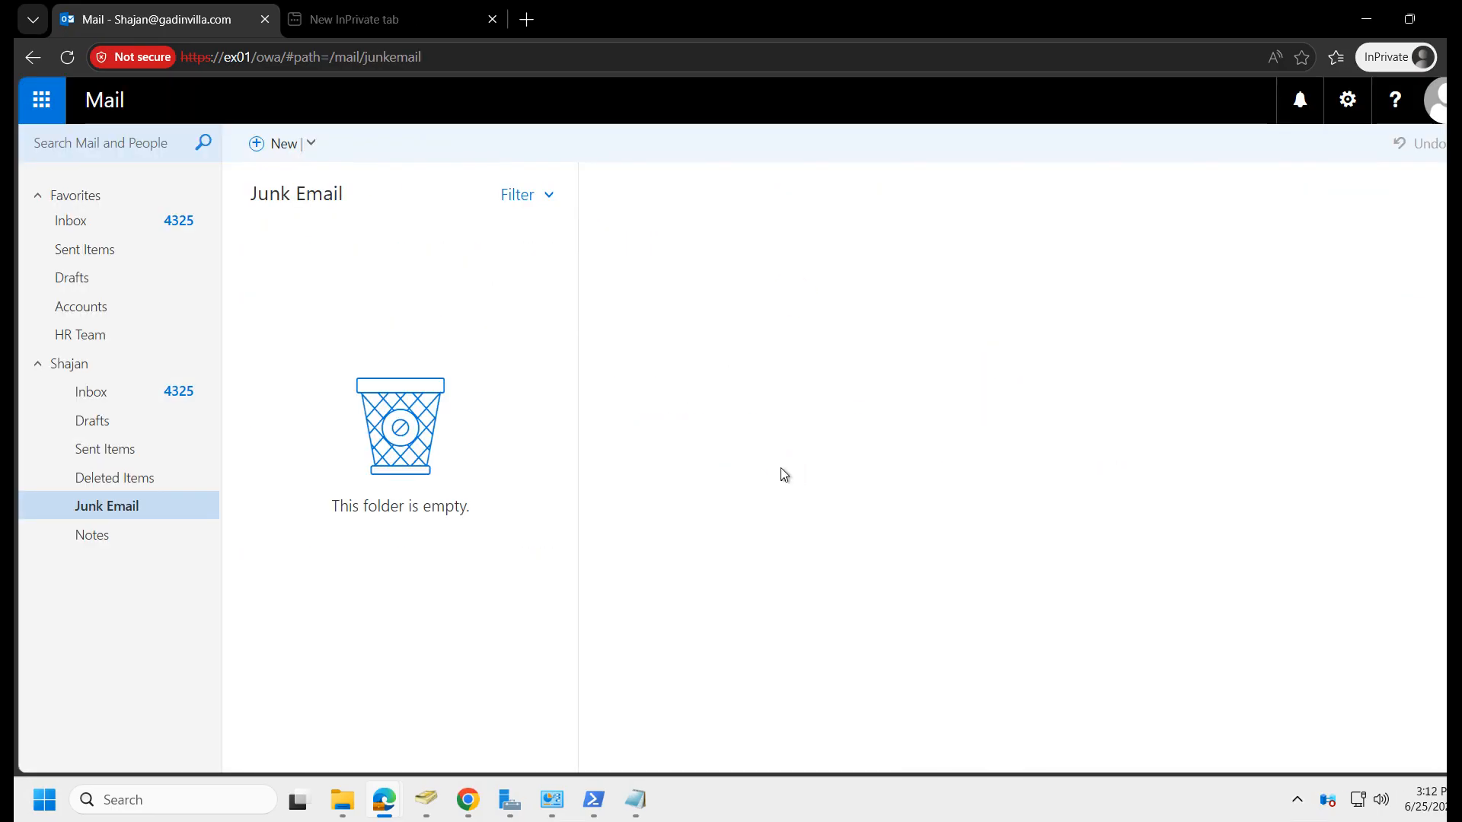
pyautogui.click(128, 483)
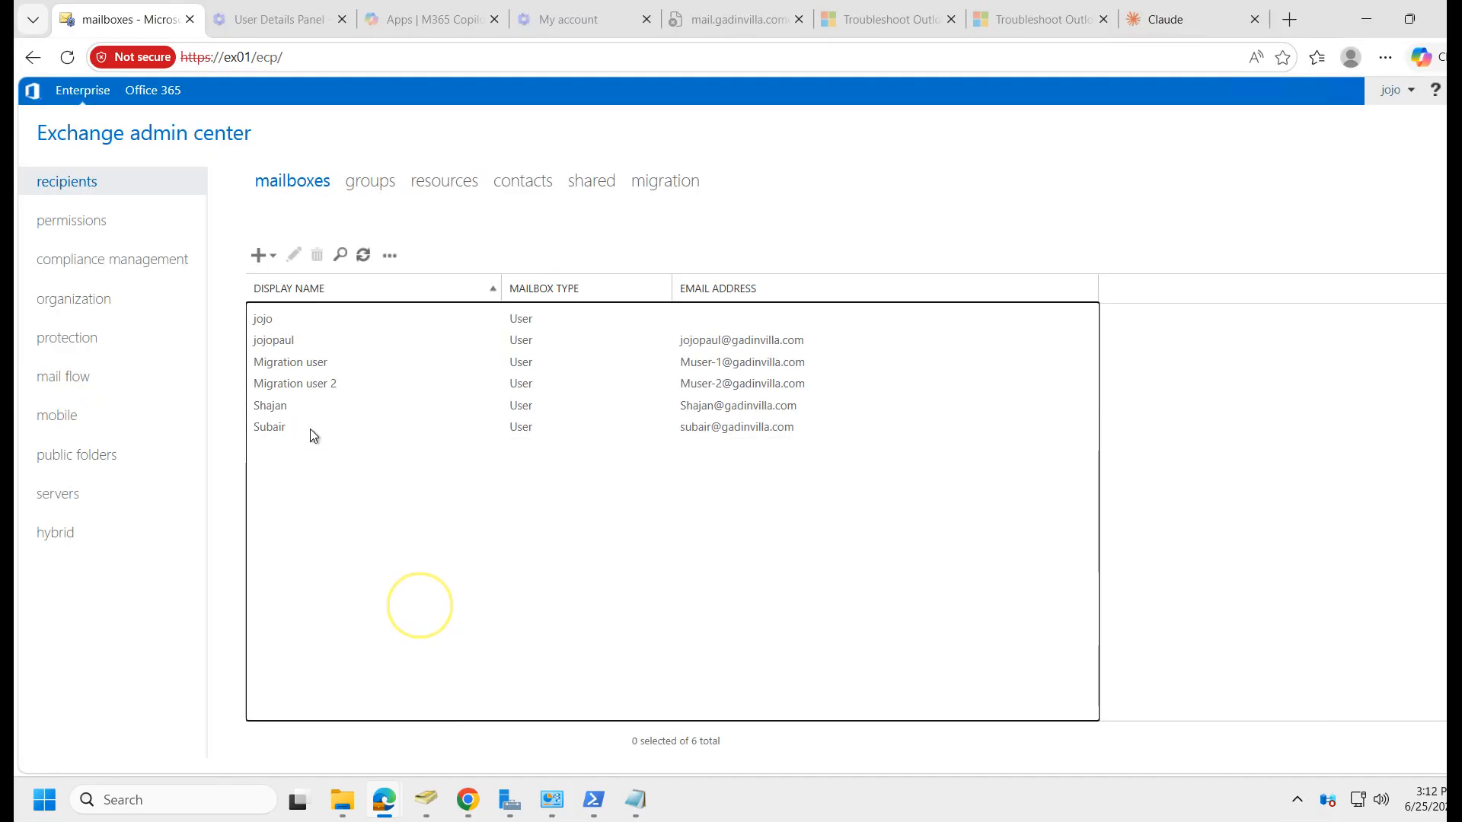
pyautogui.click(297, 410)
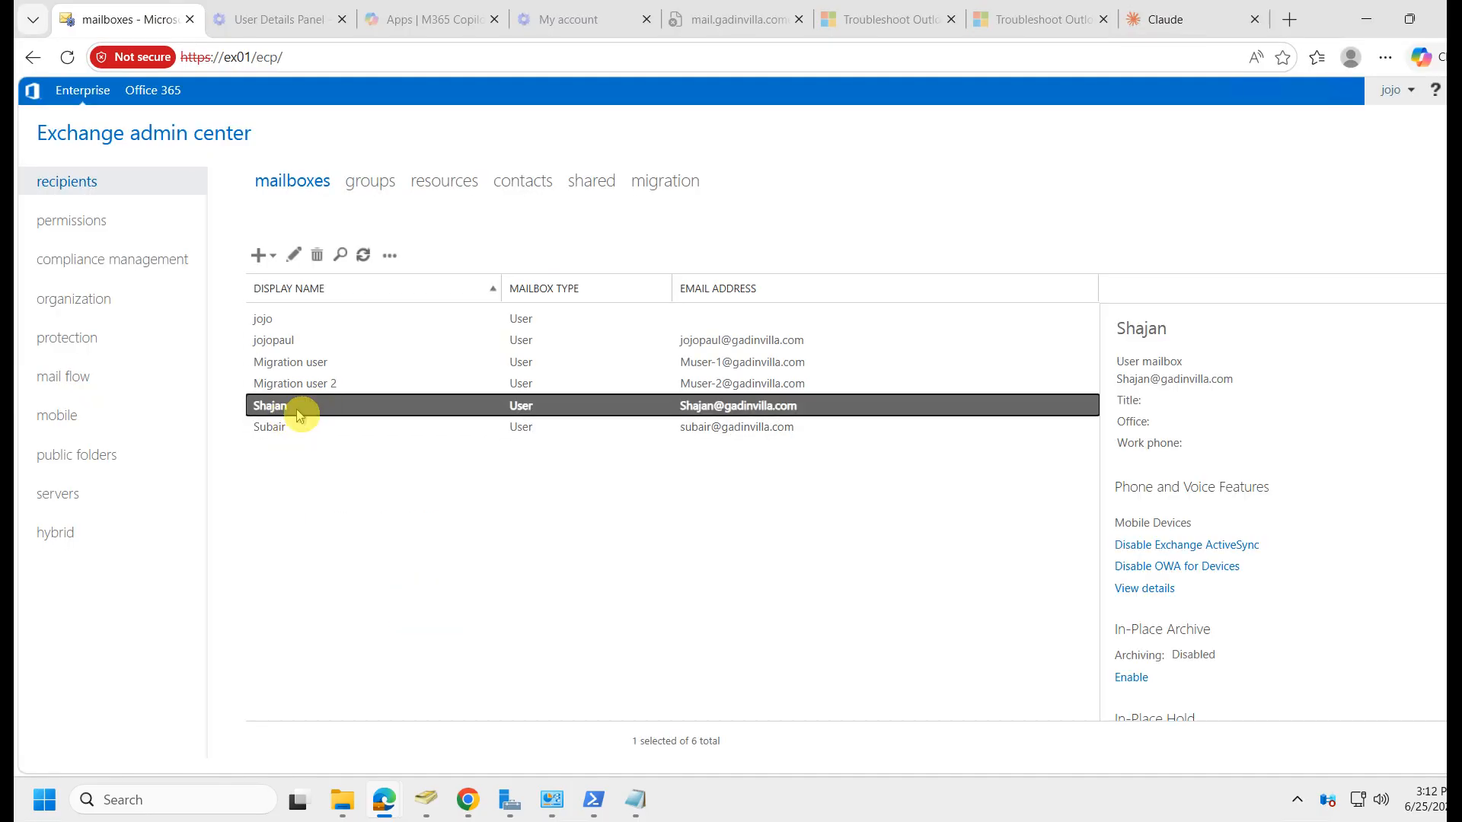
pyautogui.scroll(-3, 1243, 591)
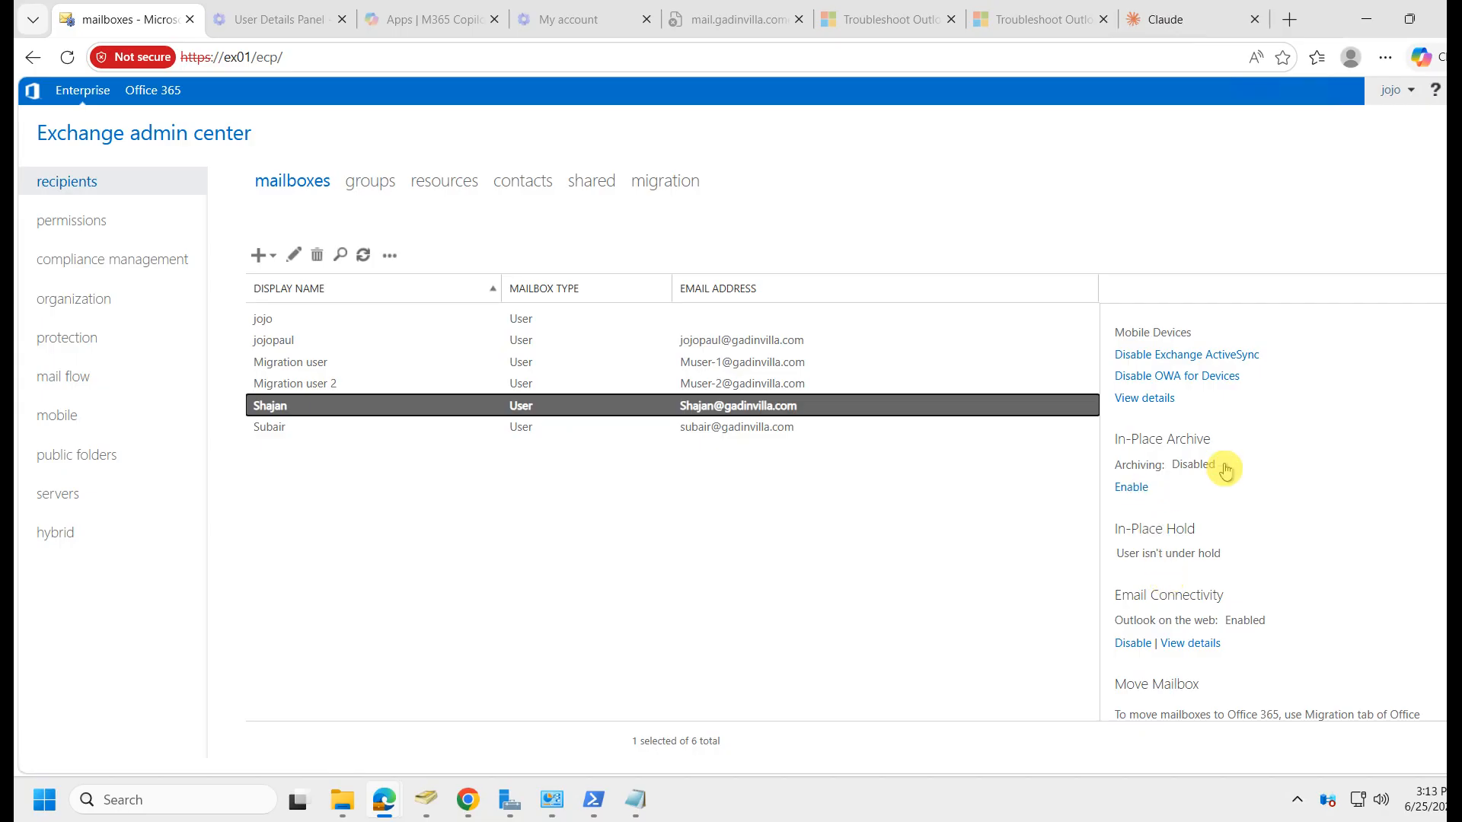
pyautogui.moveTo(1116, 440); pyautogui.dragTo(1218, 466)
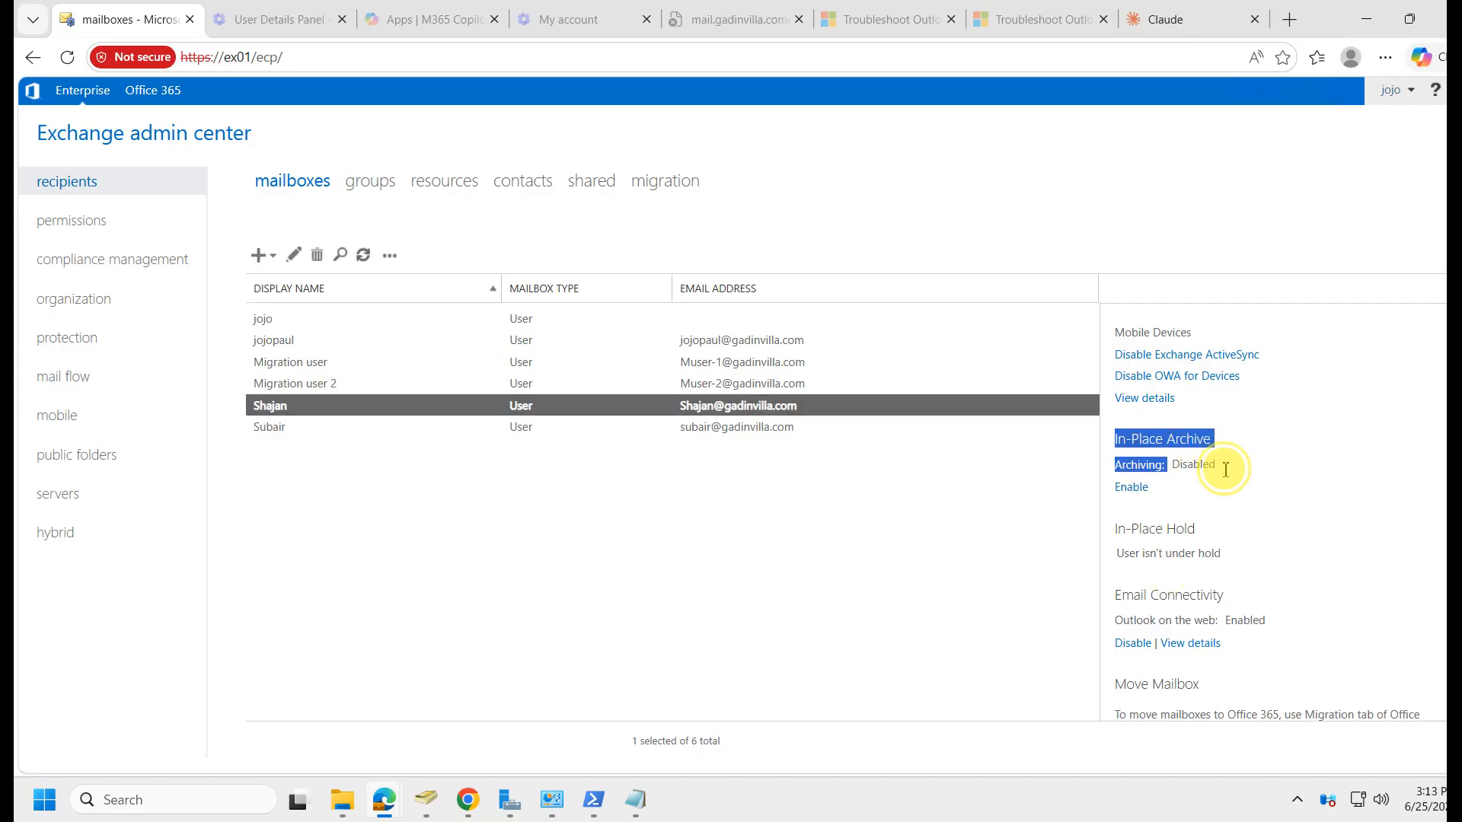
pyautogui.click(1132, 491)
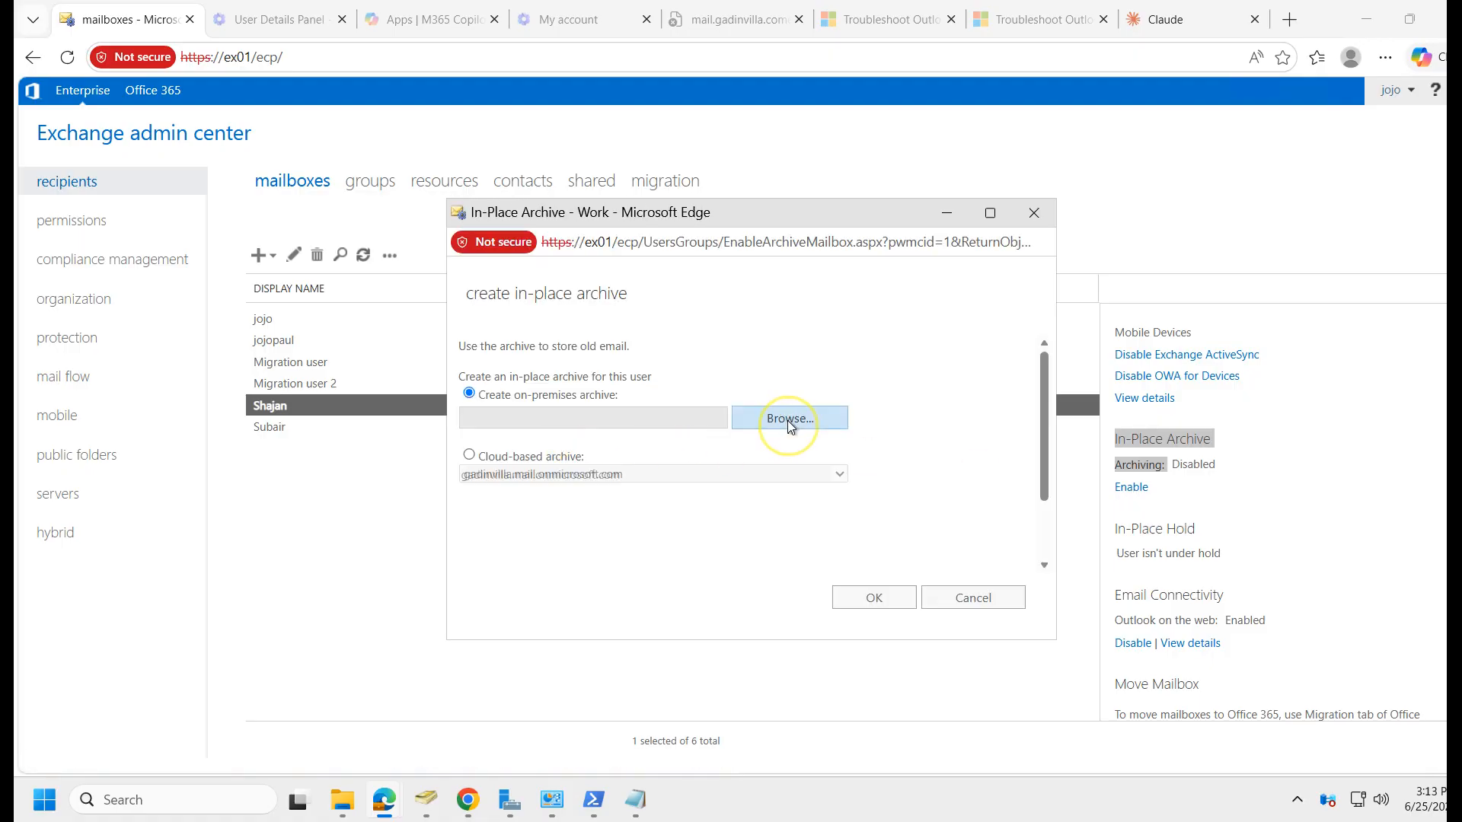
pyautogui.click(787, 421)
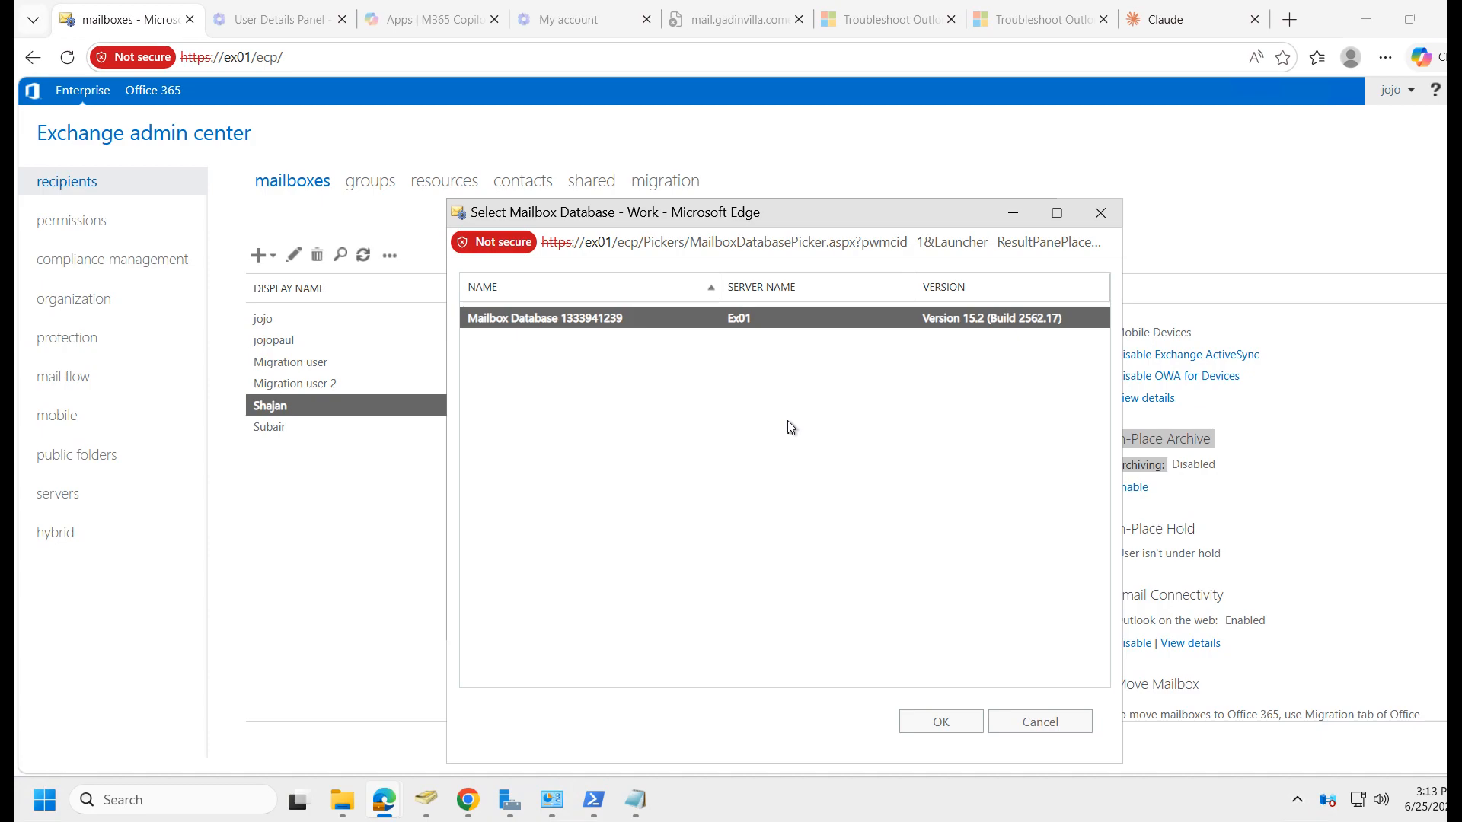
pyautogui.click(927, 720)
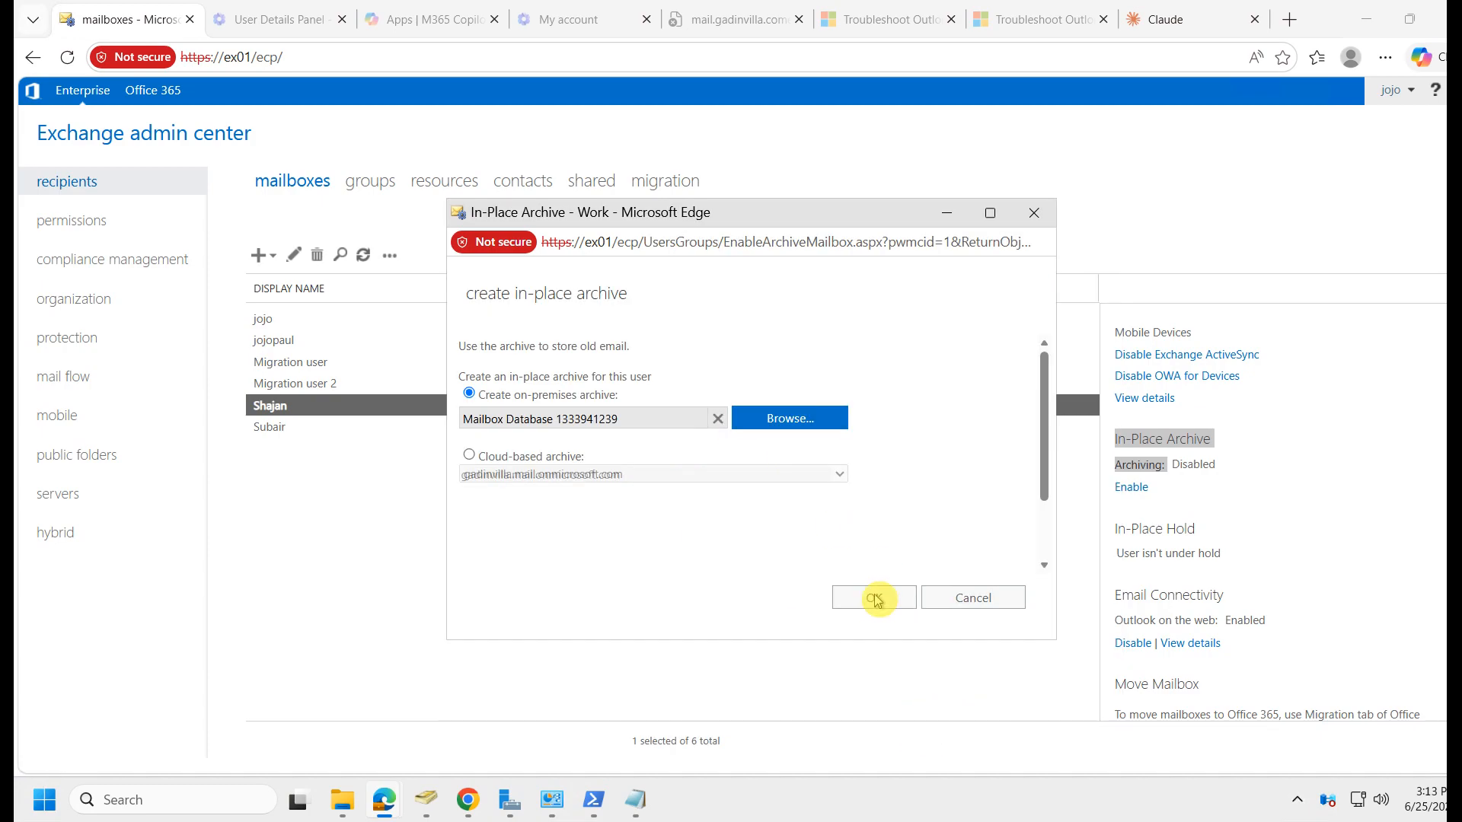
pyautogui.click(873, 599)
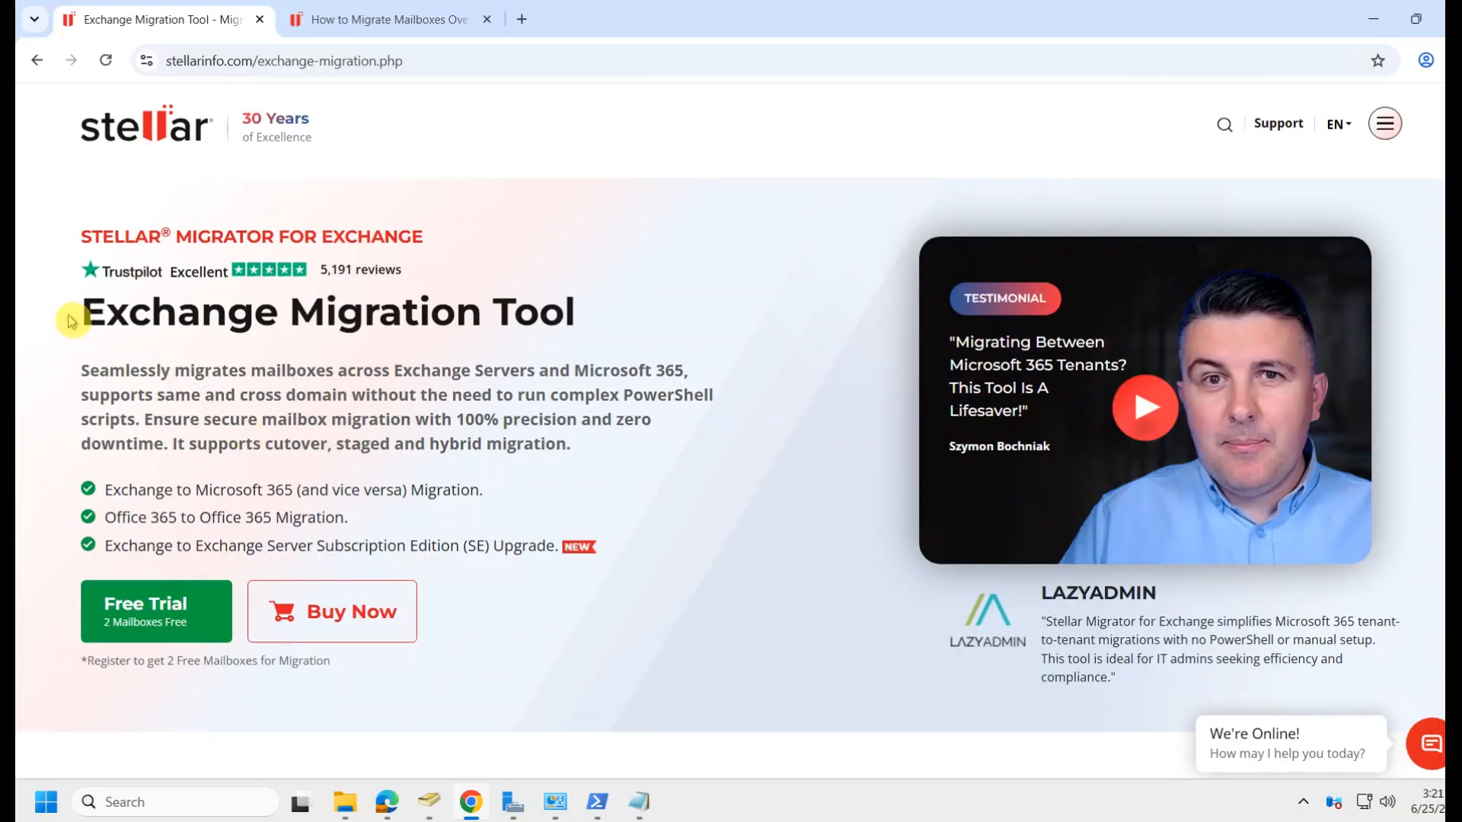
# Fill in the free-trial form: Exchange Server to Microsoft 365, Same Domain, IT Admin; start personal details.
pyautogui.moveTo(423, 237); pyautogui.dragTo(72, 236)
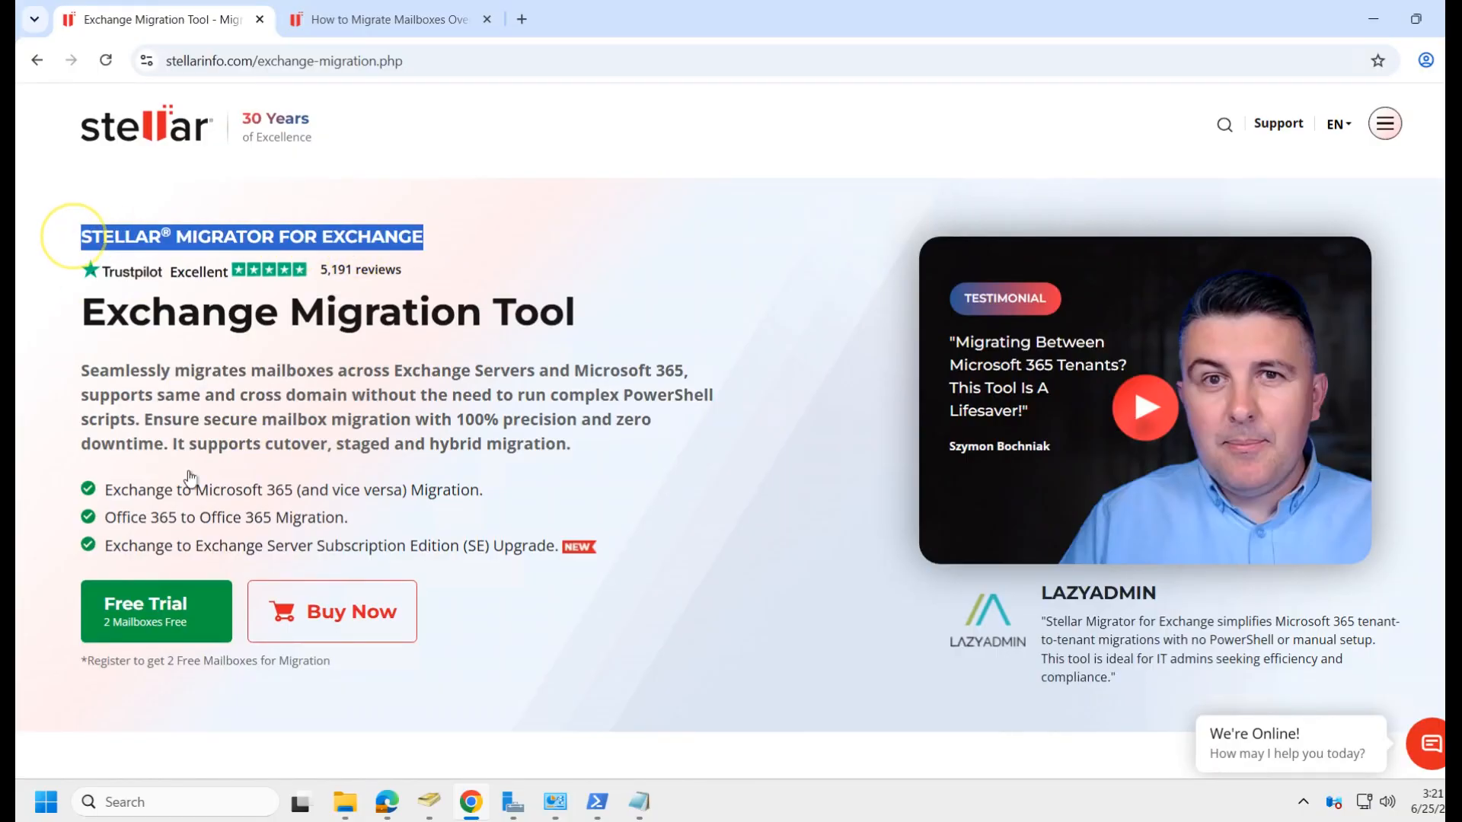
pyautogui.click(179, 614)
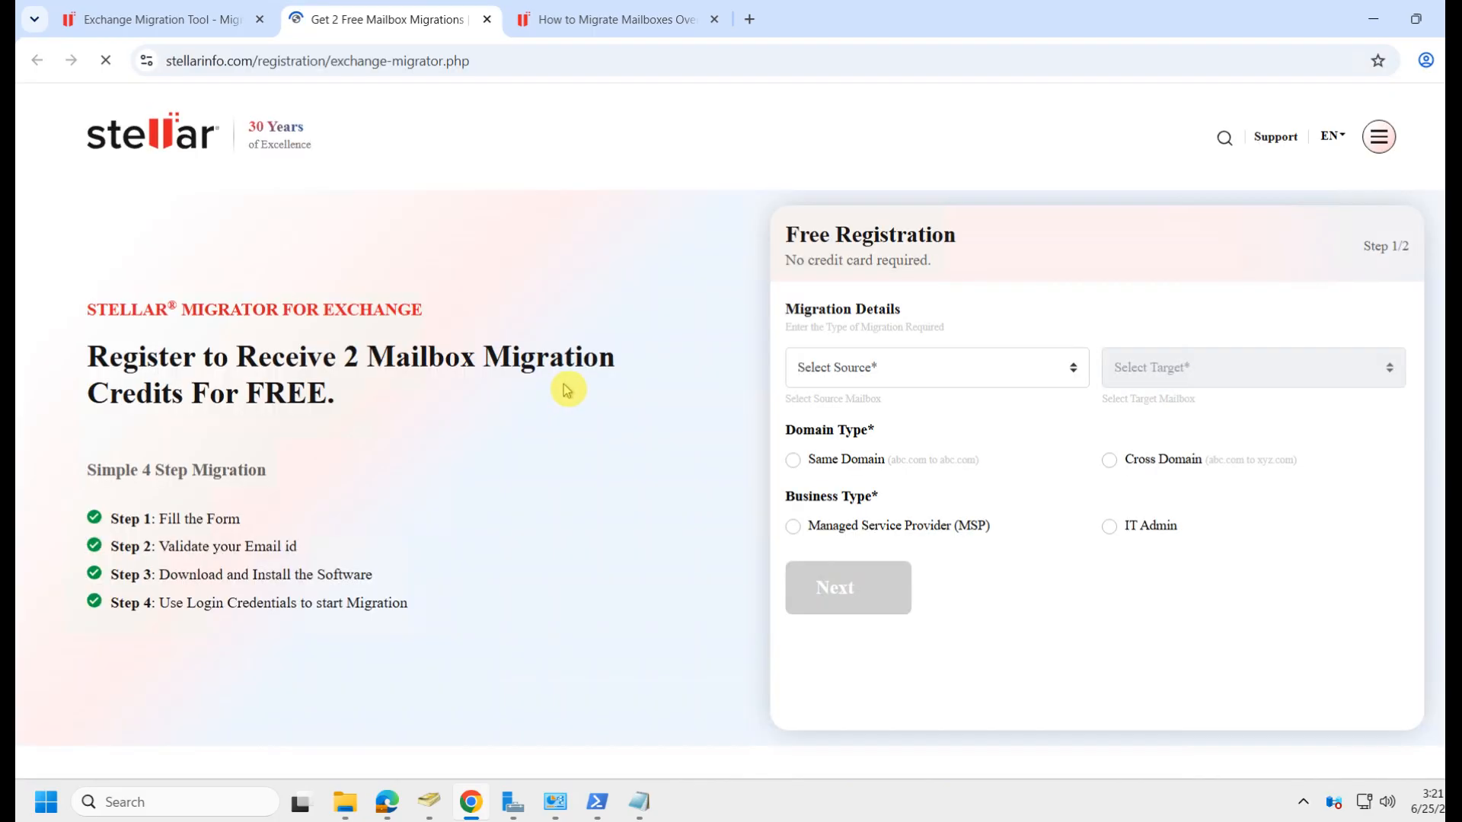
pyautogui.click(1062, 378)
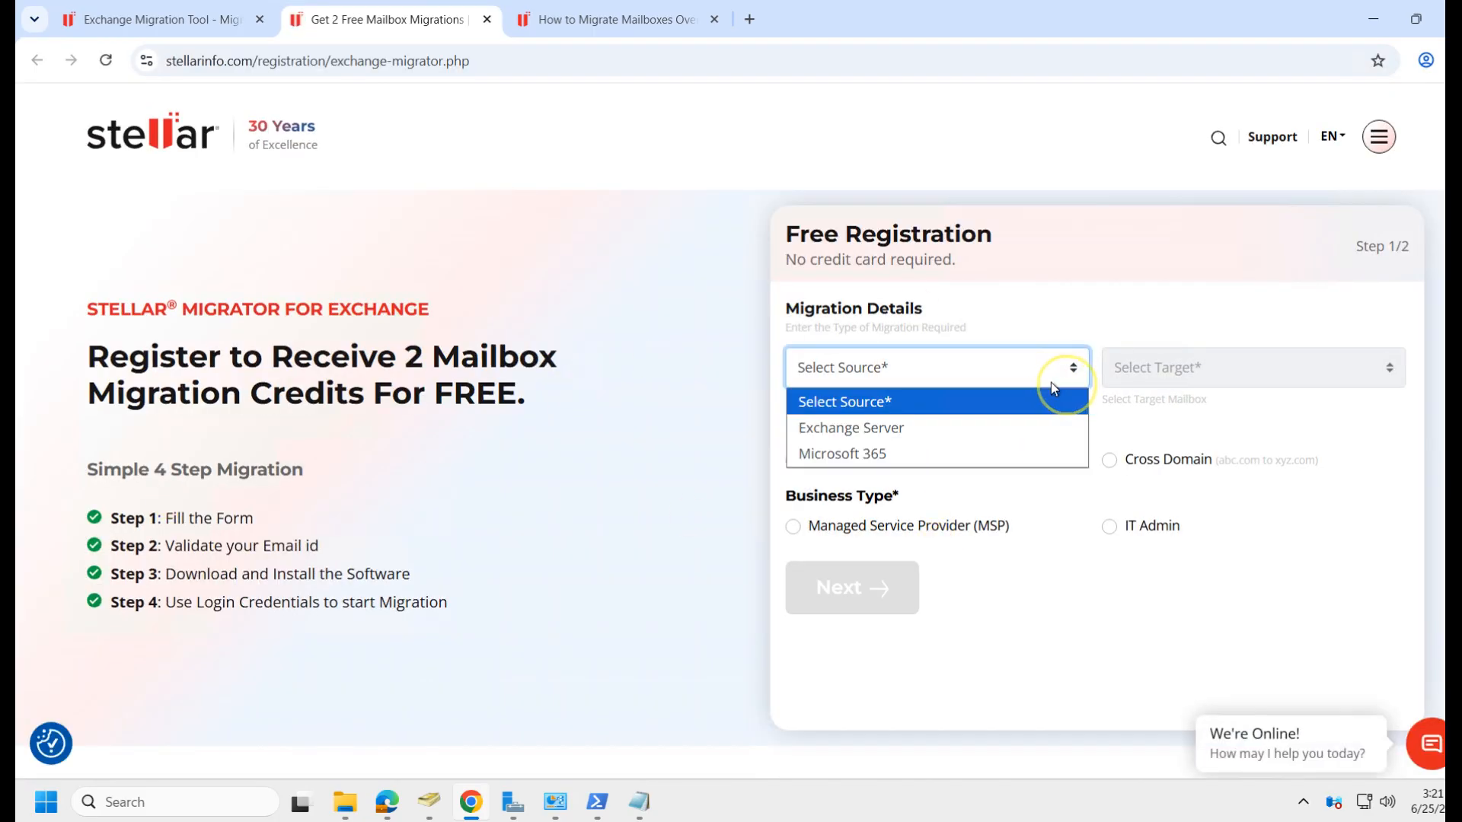
pyautogui.click(937, 433)
pyautogui.click(1256, 382)
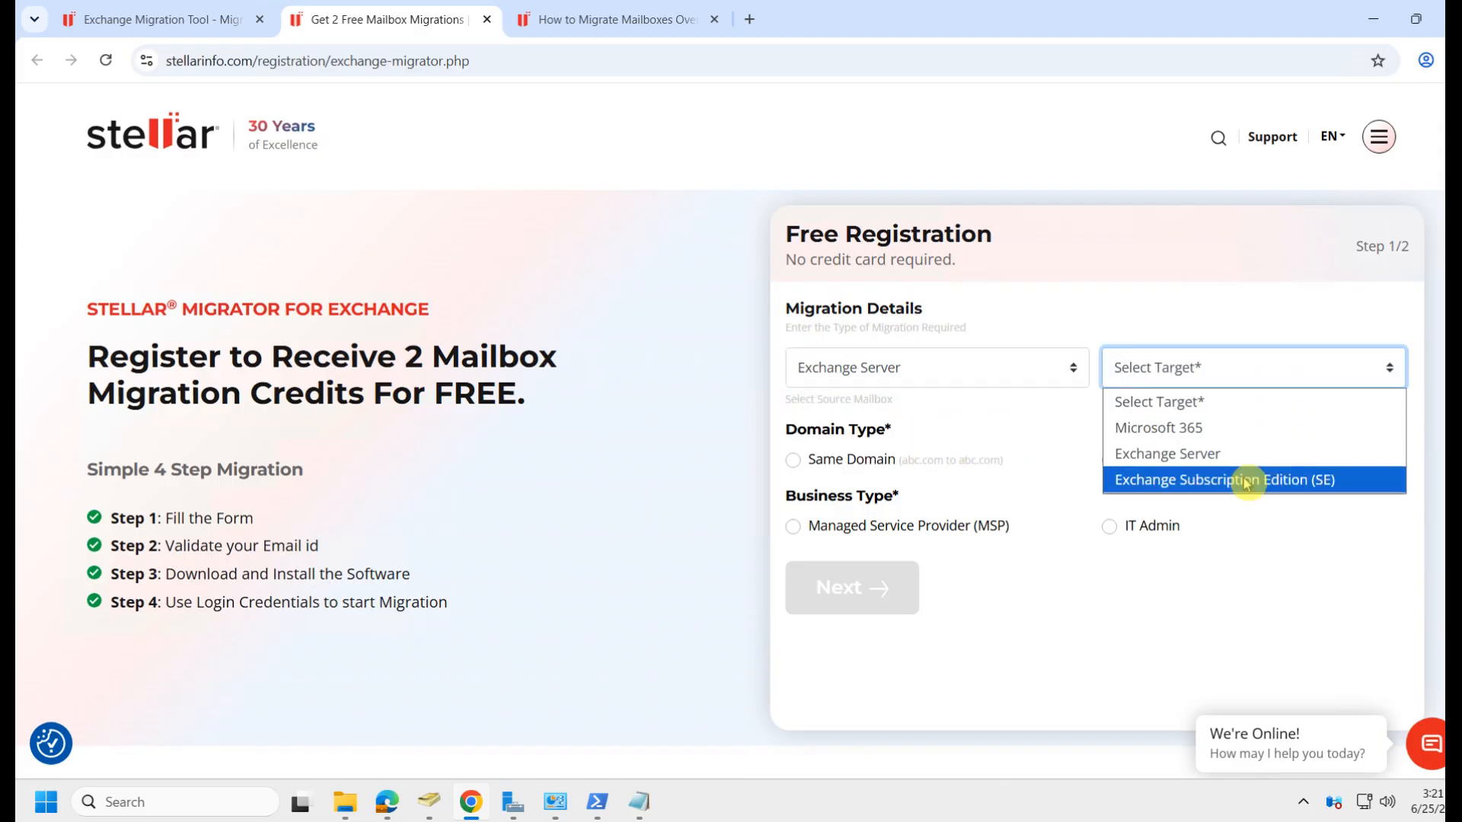
pyautogui.click(1159, 430)
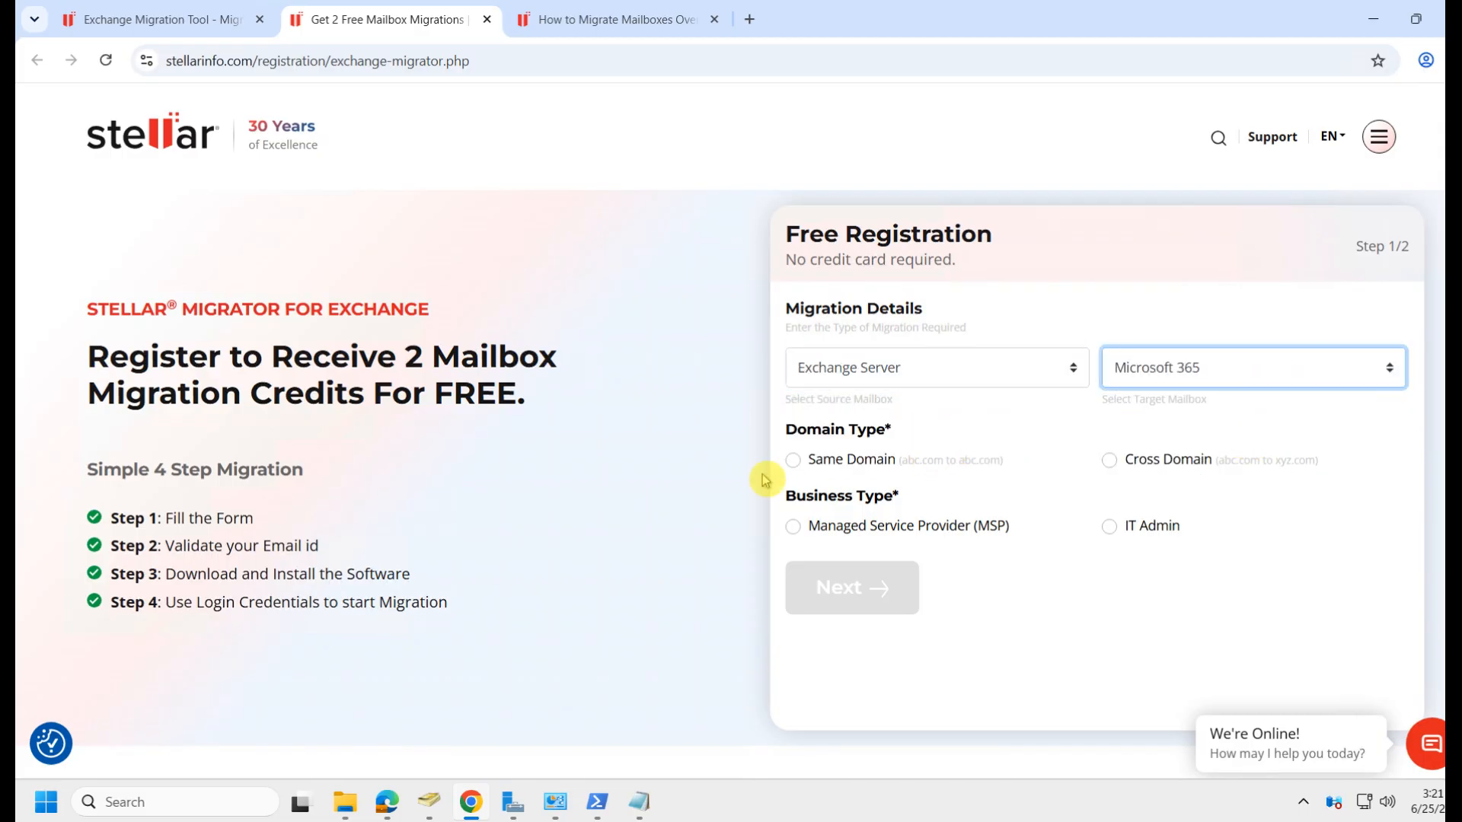
pyautogui.click(793, 460)
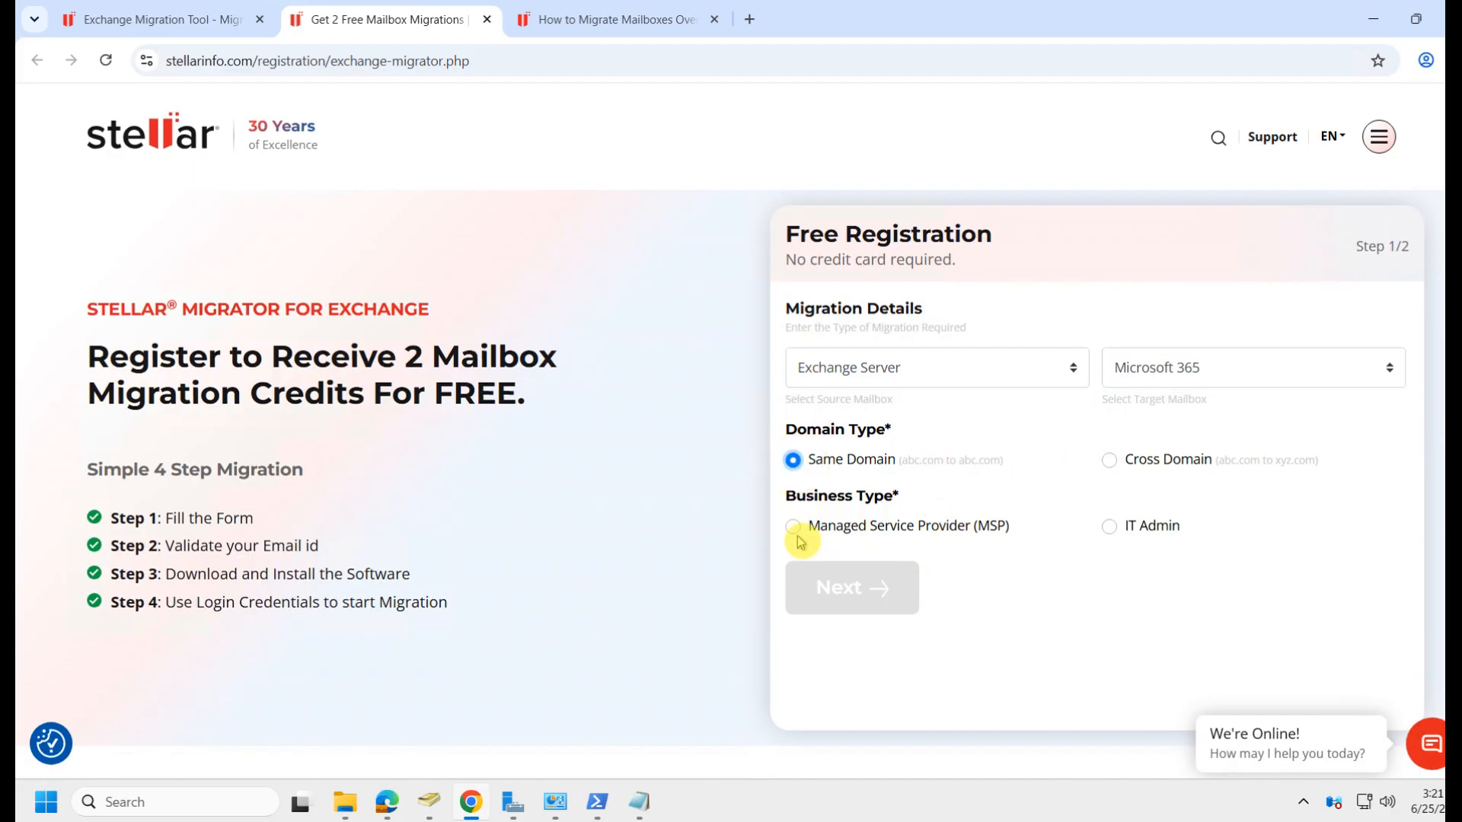
pyautogui.click(1109, 526)
pyautogui.click(868, 598)
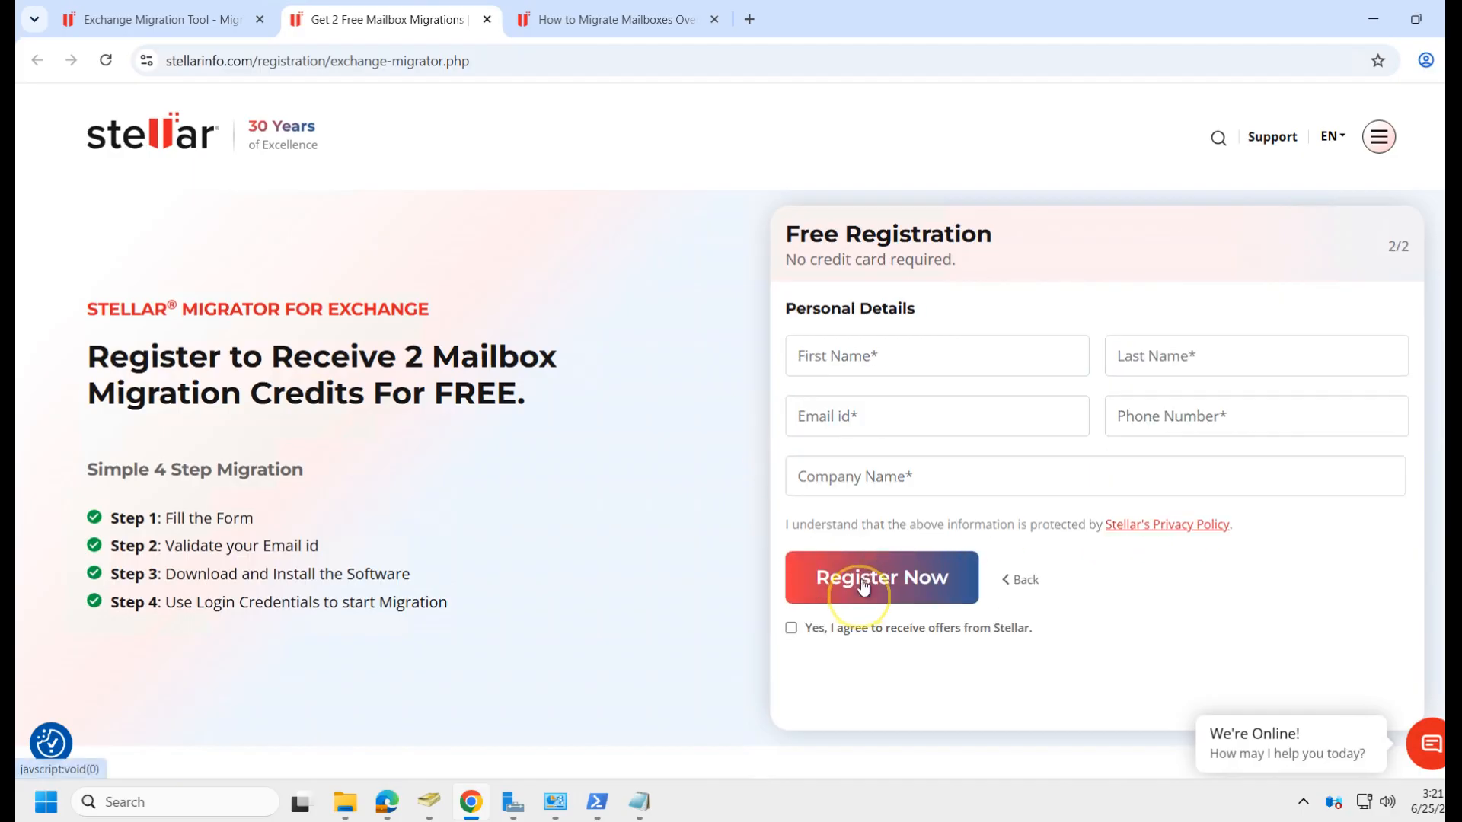
pyautogui.click(963, 358)
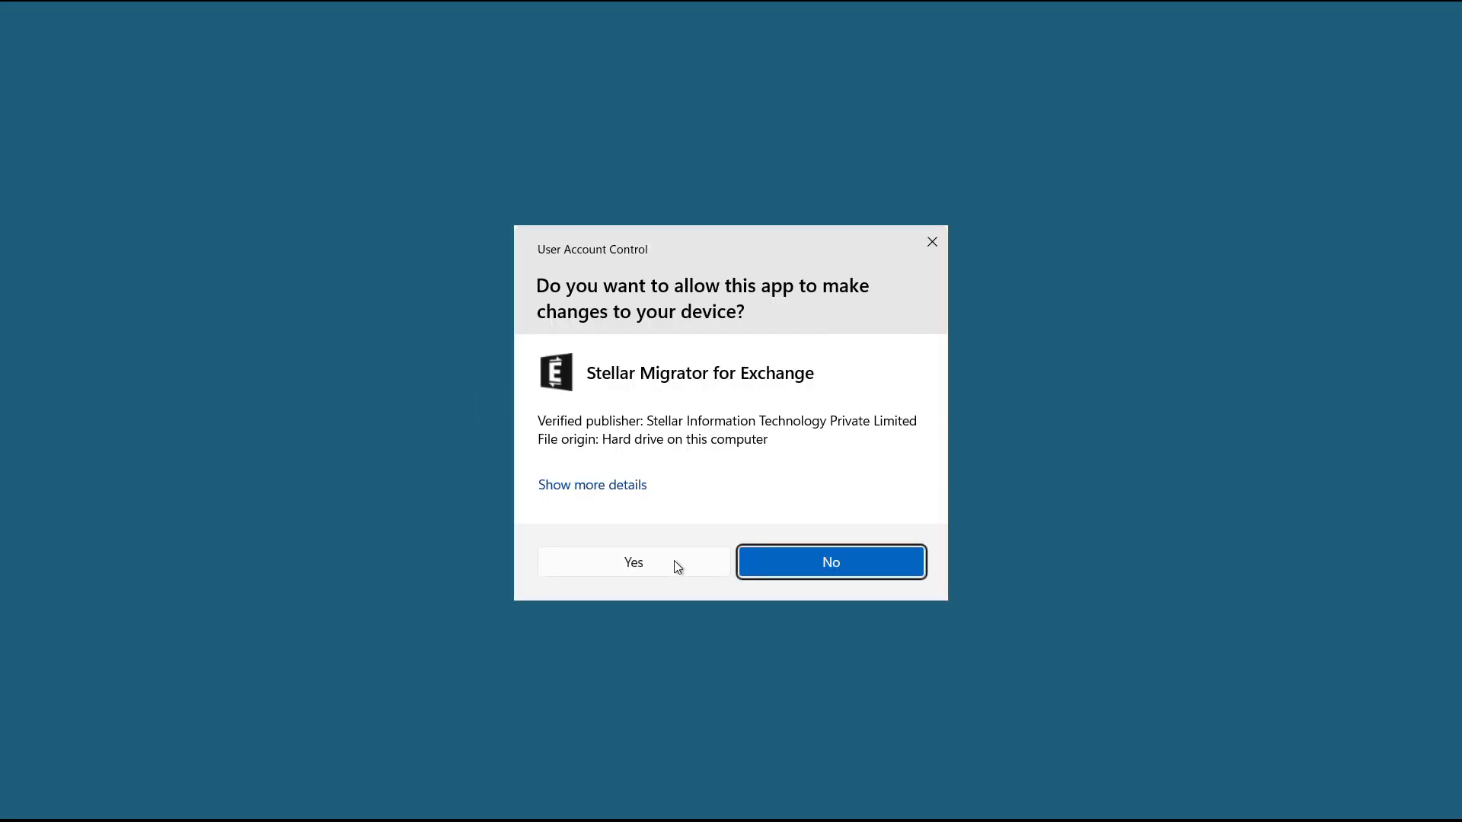
# Create migration job 'job1' from Exchange Server to Microsoft 365, including archive mailboxes.
pyautogui.click(675, 562)
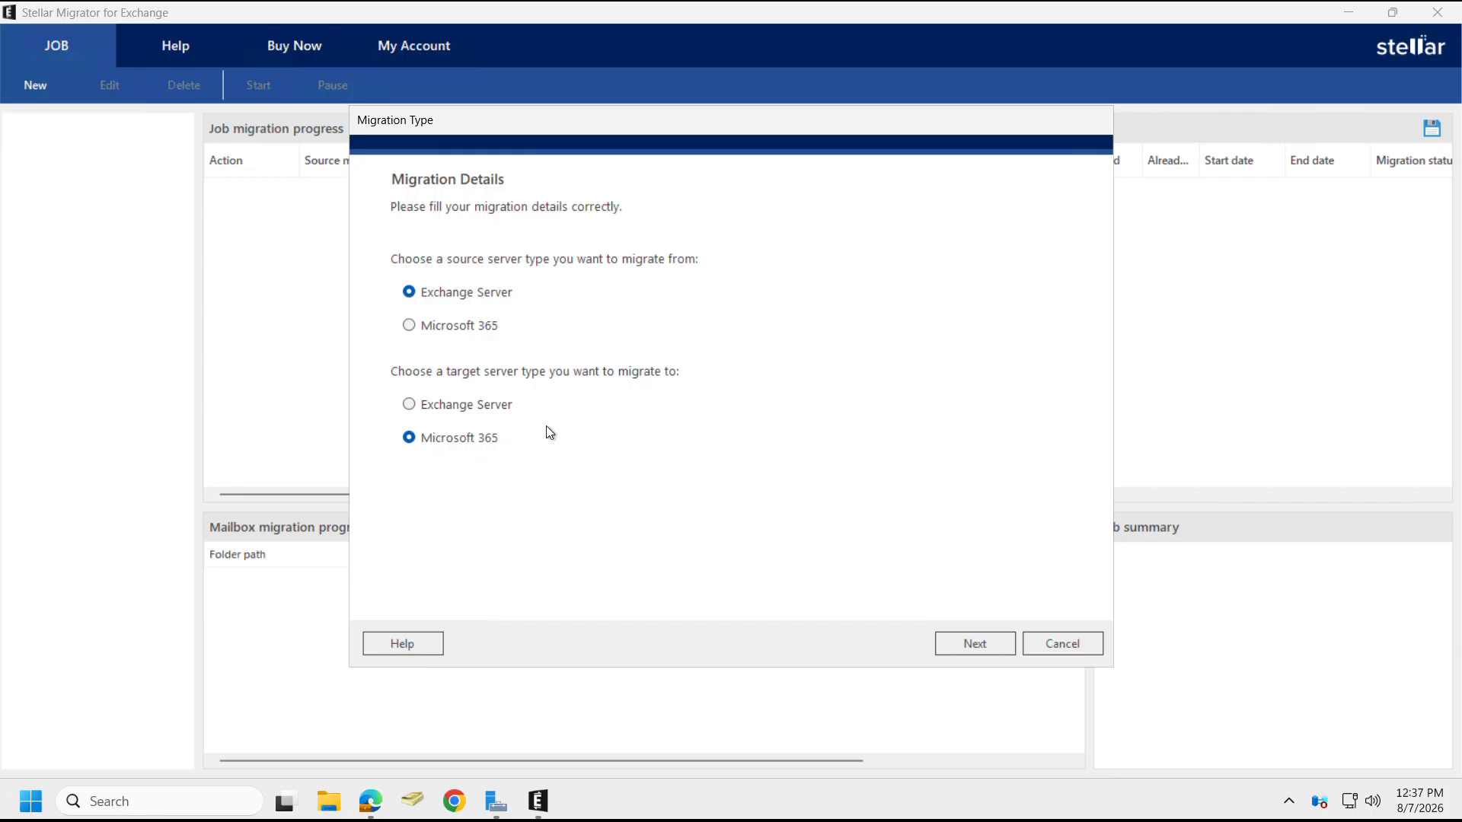
pyautogui.click(979, 645)
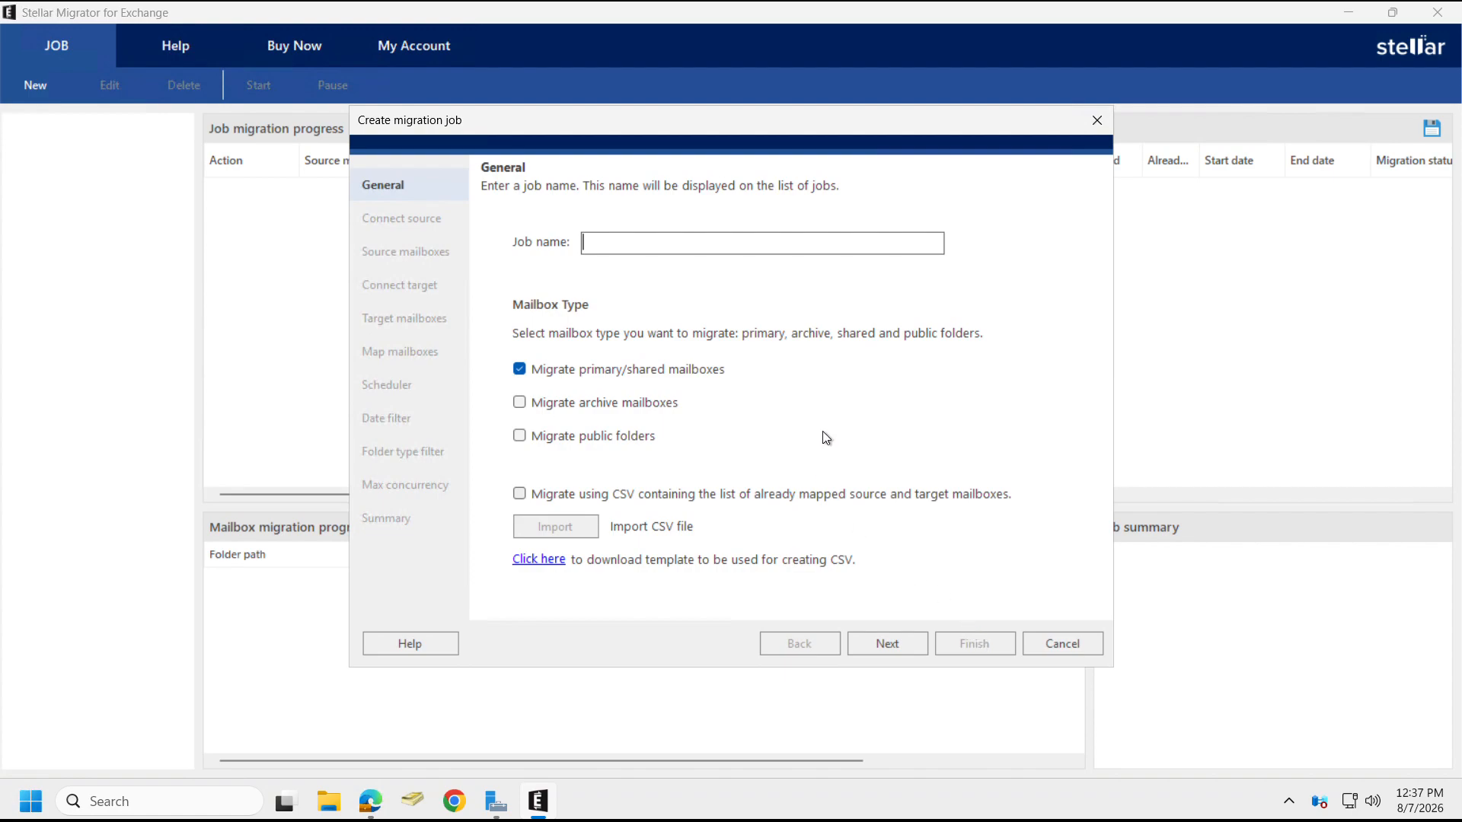
pyautogui.write('job1')
pyautogui.click(521, 403)
pyautogui.click(888, 645)
# Enter source server IP 10.0.0.4 and the admin's email address for the source connection.
pyautogui.click(603, 353)
pyautogui.write('10.0.0.4')
pyautogui.press('Tab')
pyautogui.press('Tab')
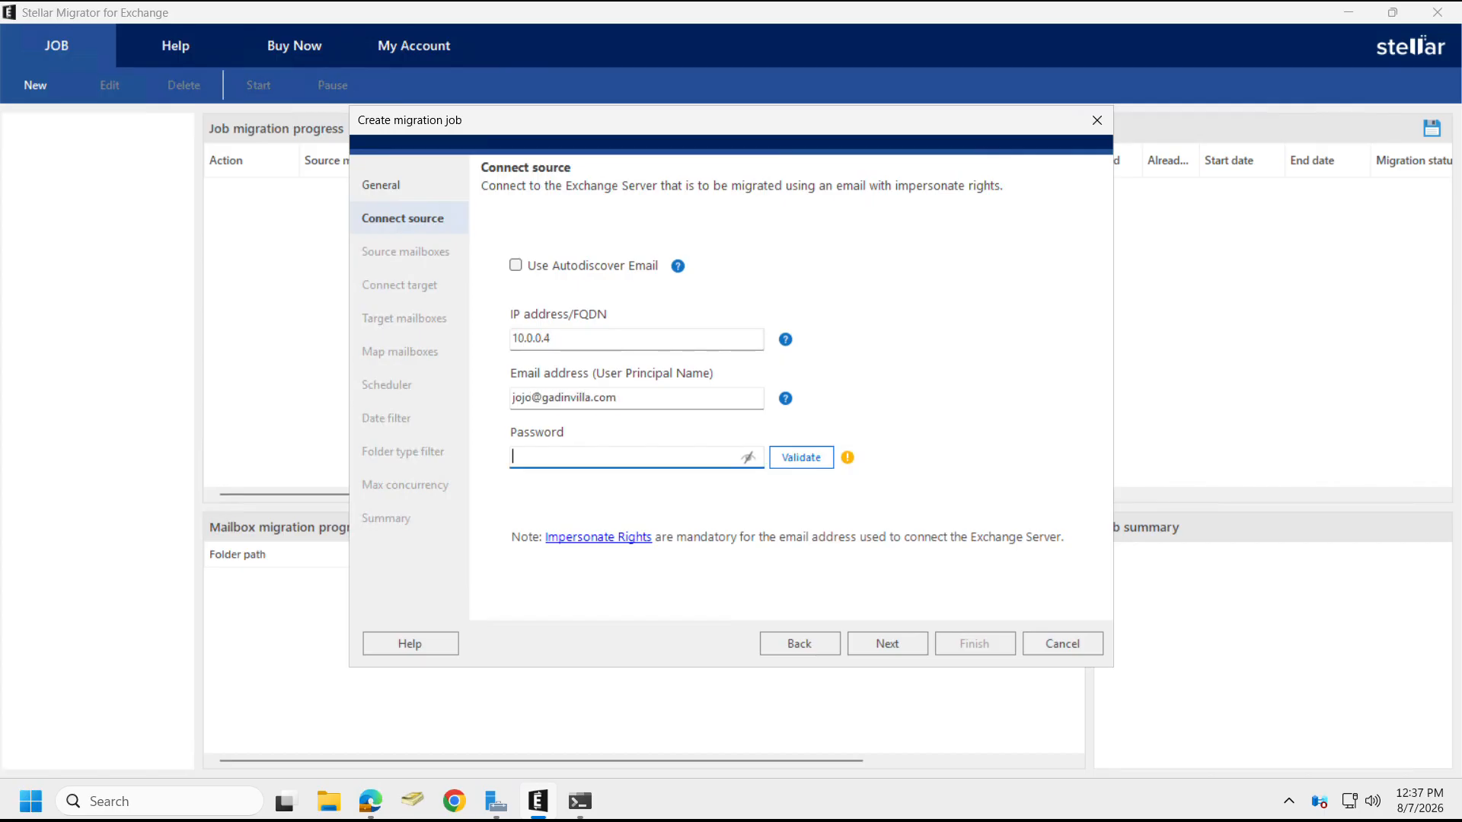
# Enter the source admin password, validate the connection, and pass the five listed source mailboxes.
pyautogui.write('•••••••••••••')
pyautogui.click(746, 459)
pyautogui.click(824, 458)
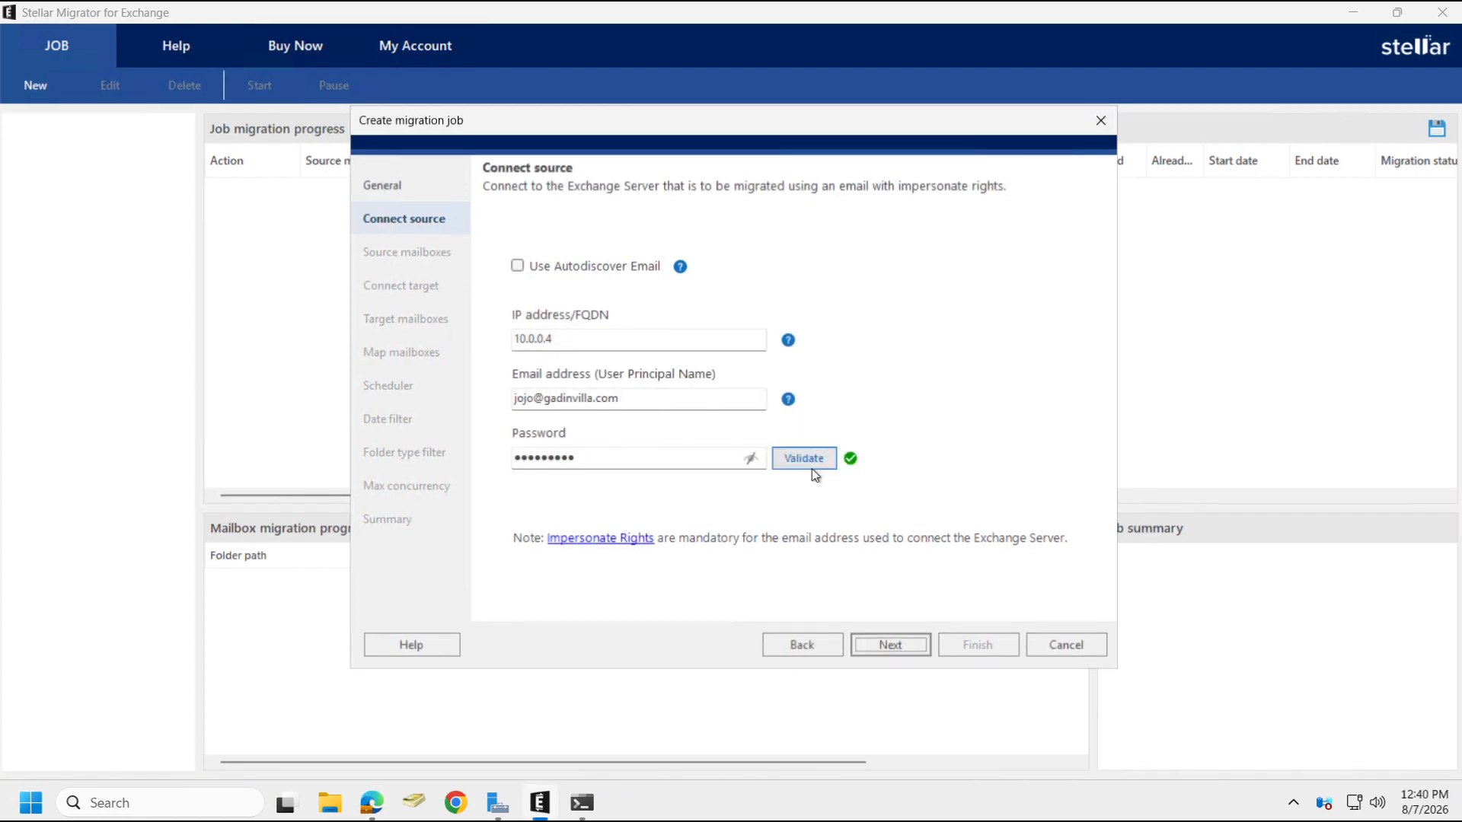
pyautogui.click(909, 643)
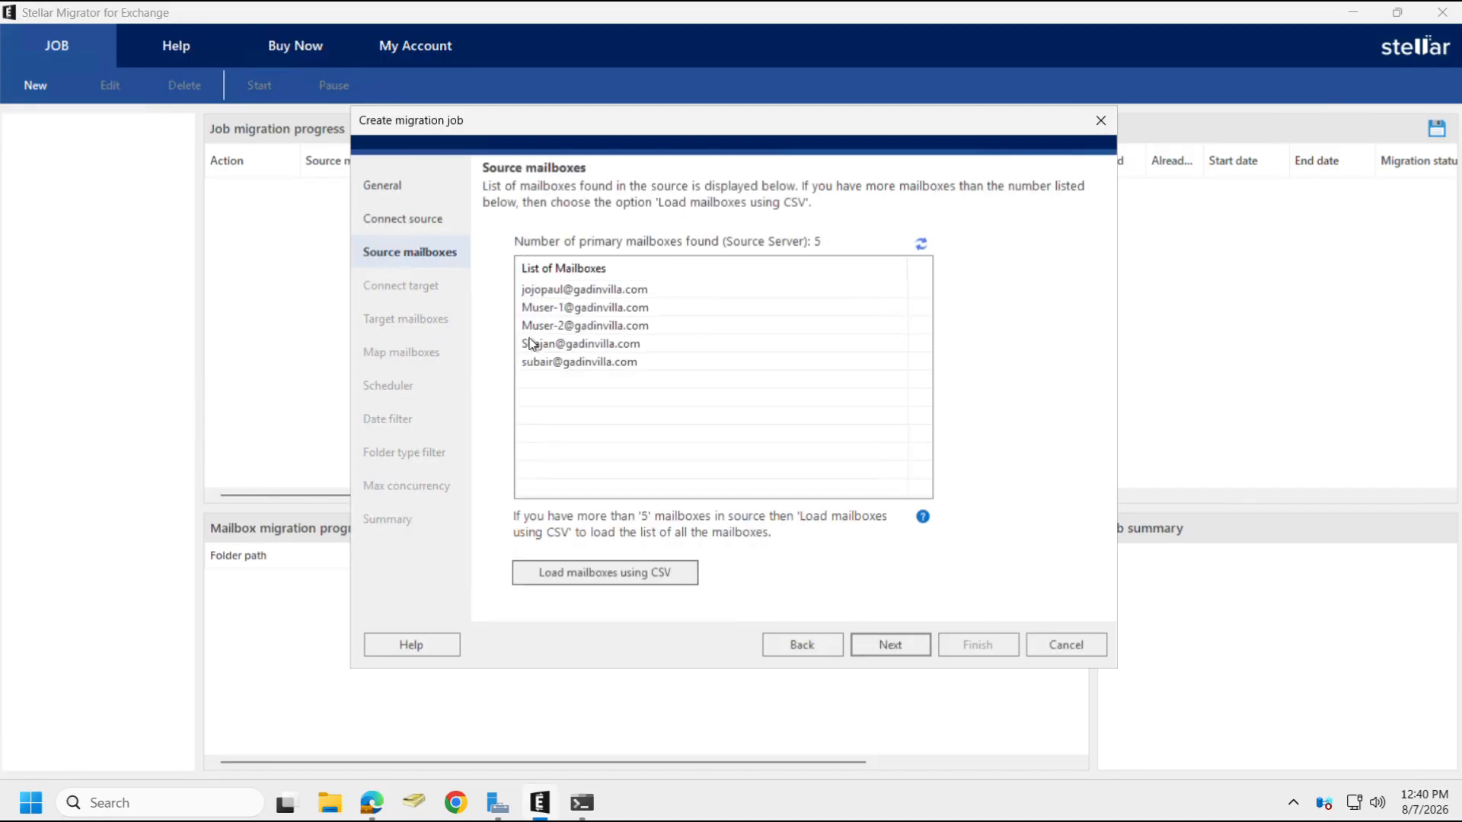
pyautogui.click(900, 645)
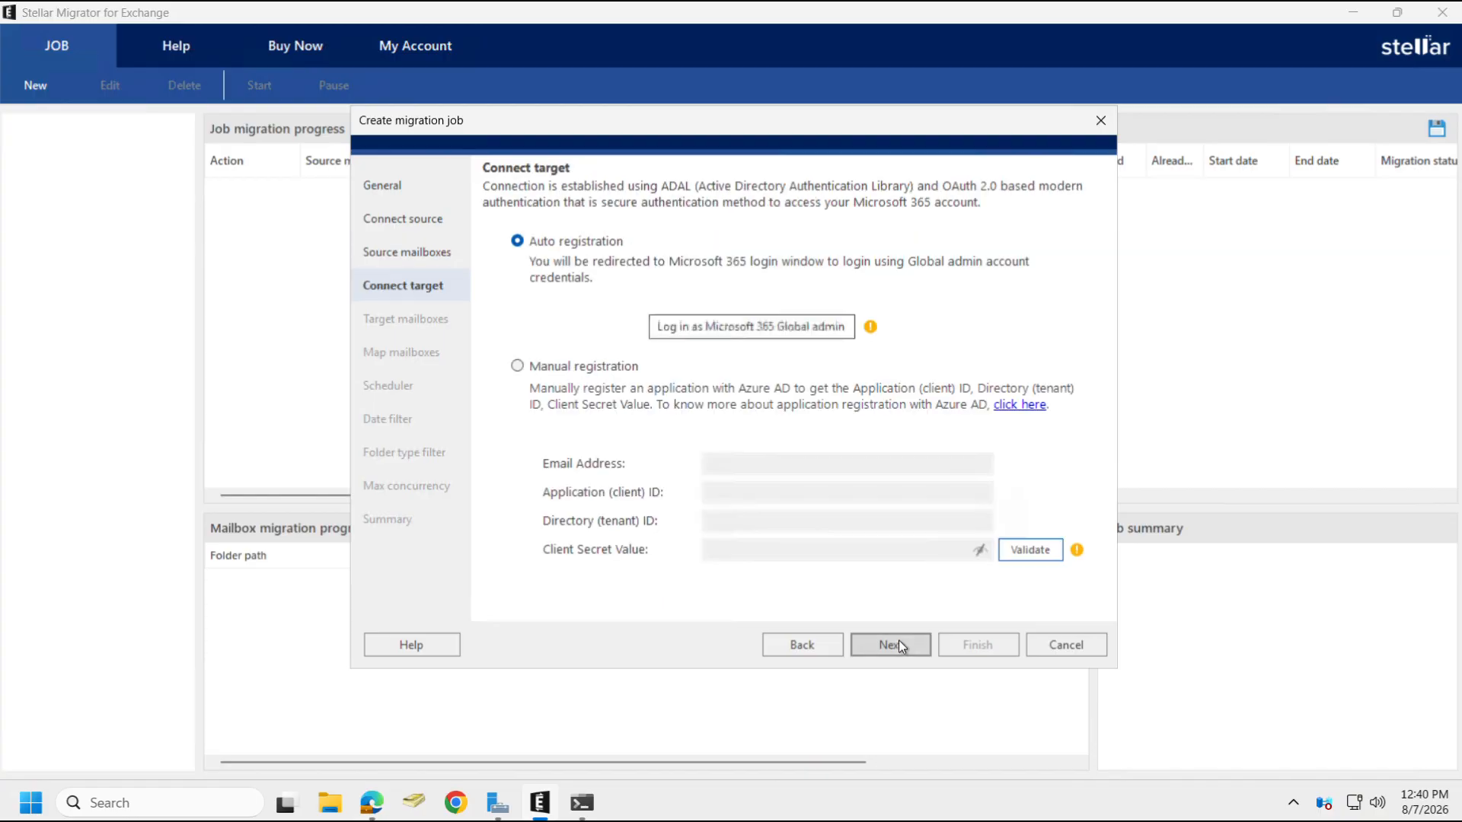
# Sign in as the Microsoft 365 global admin and grant the migration app's requested permissions.
pyautogui.click(753, 327)
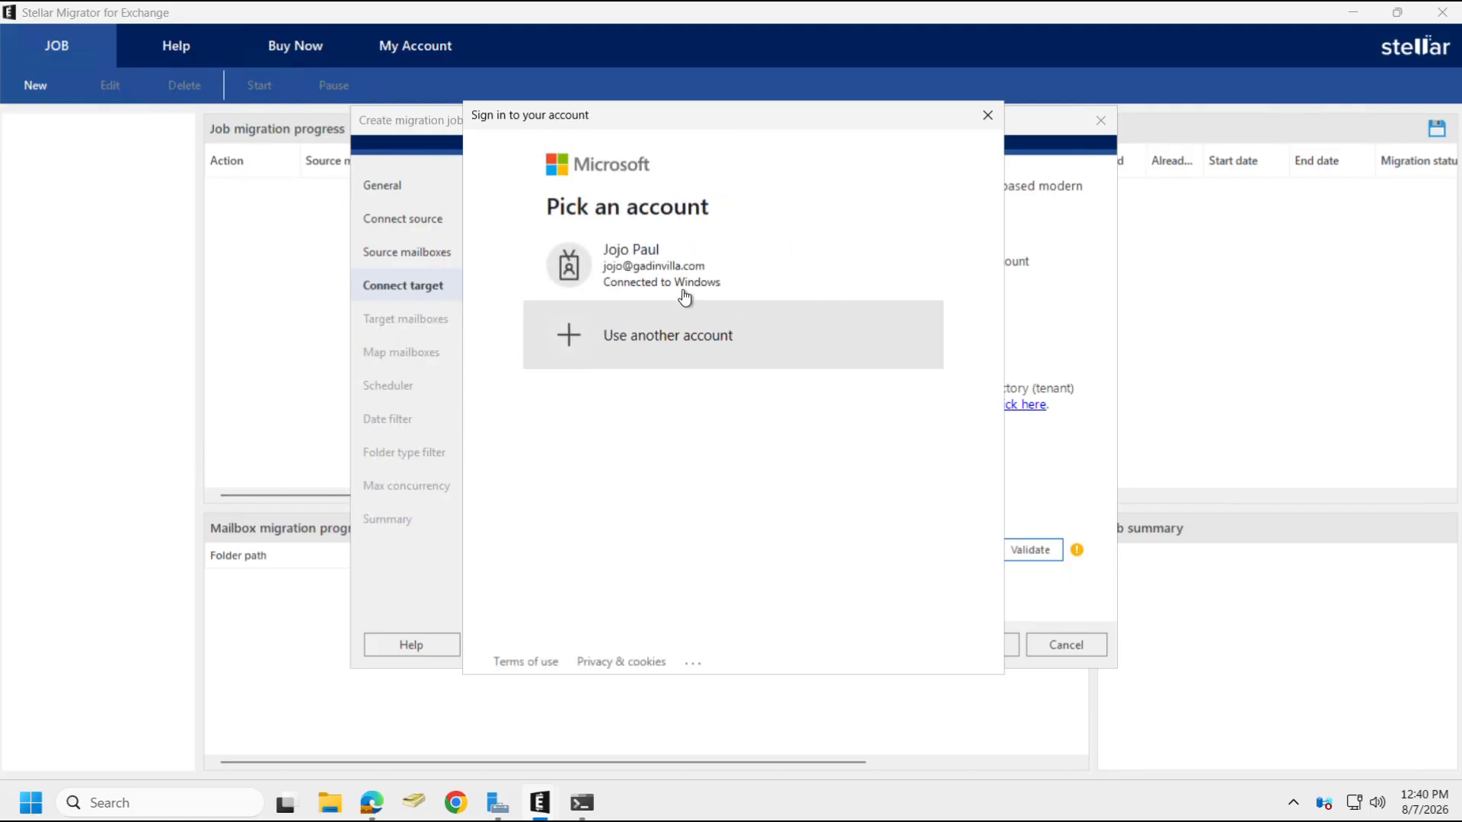
pyautogui.click(682, 287)
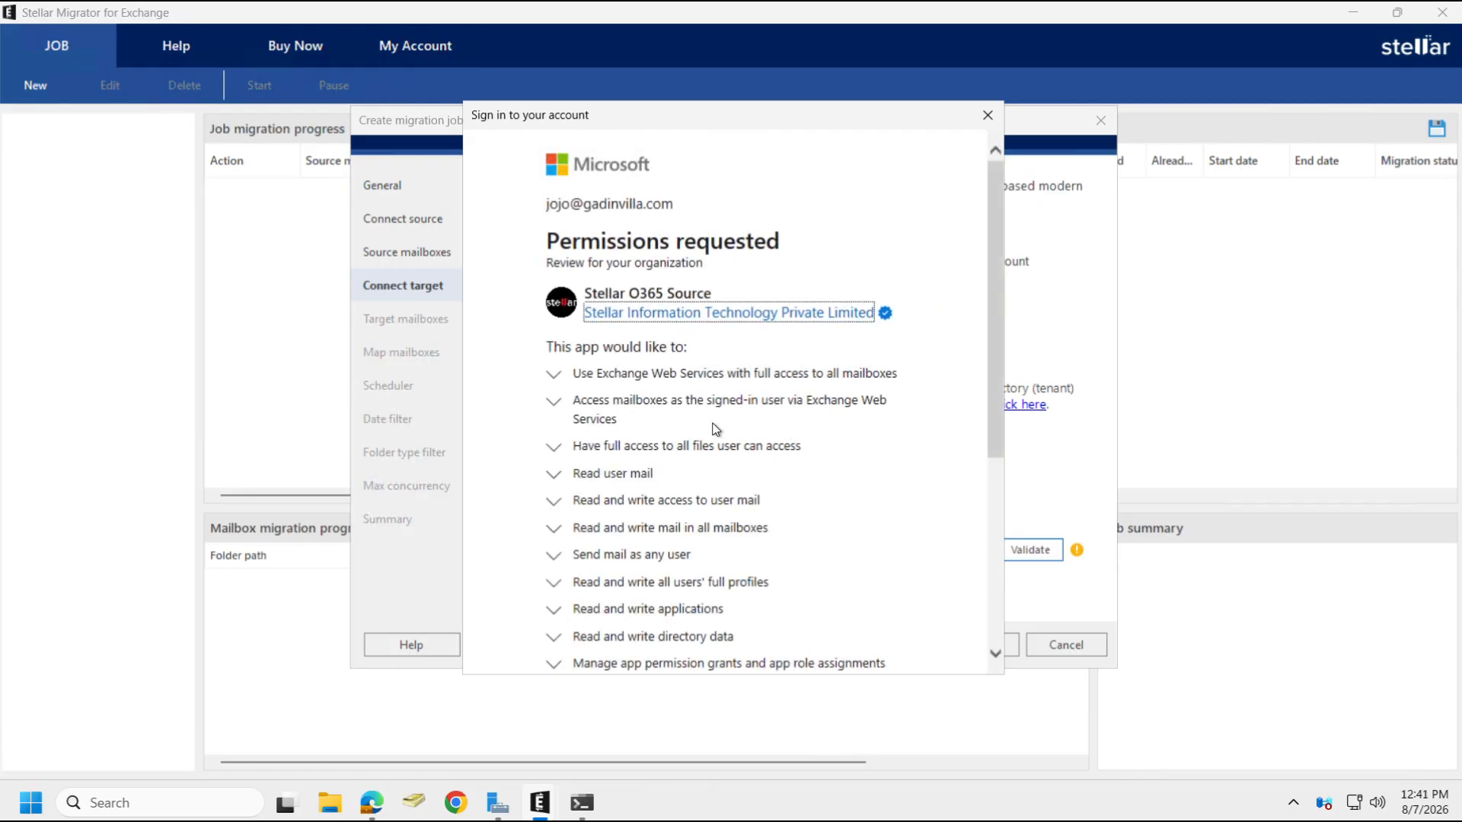
pyautogui.scroll(-5, 716, 428)
pyautogui.click(859, 562)
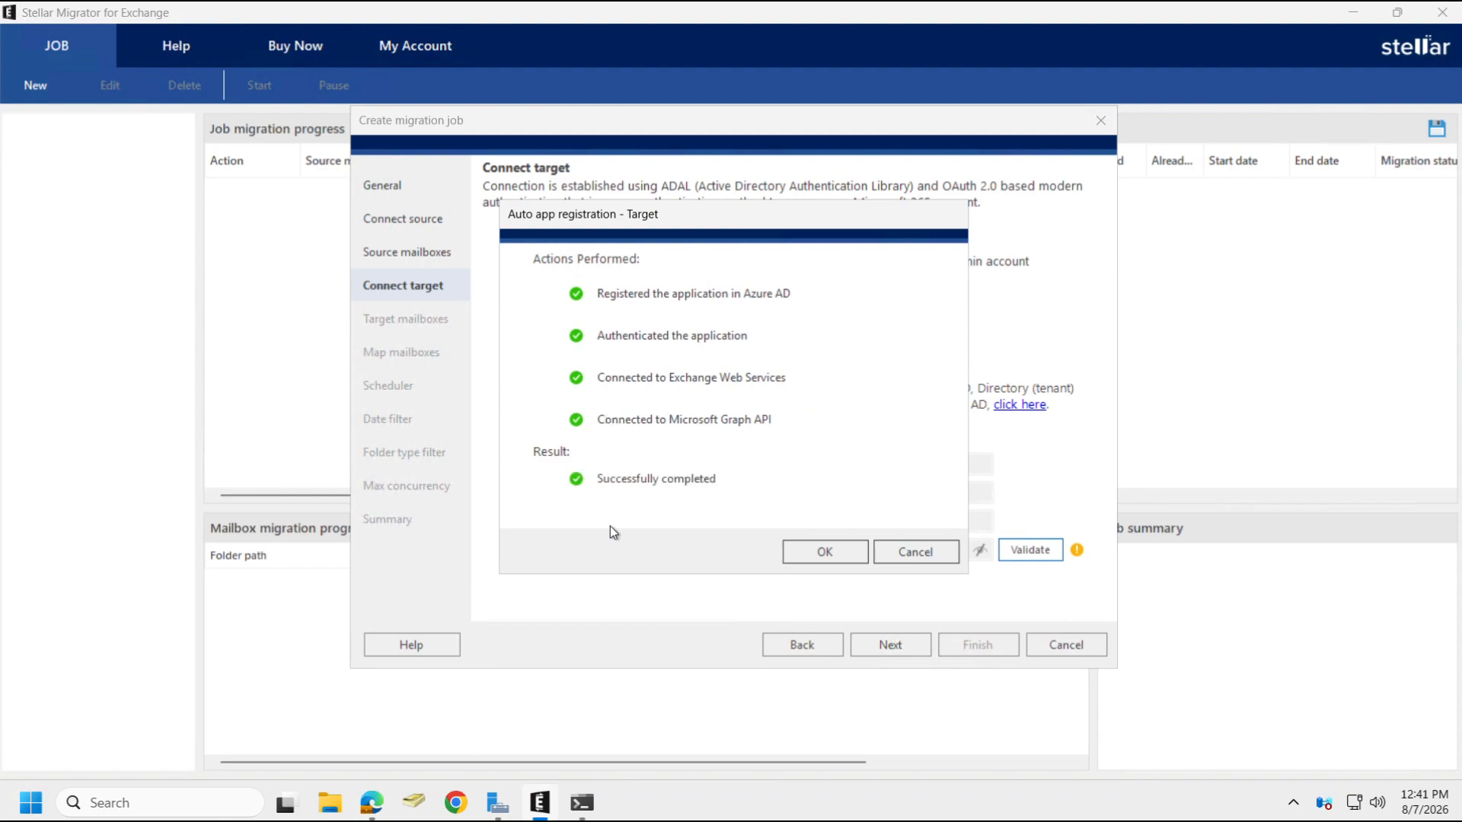
pyautogui.click(809, 555)
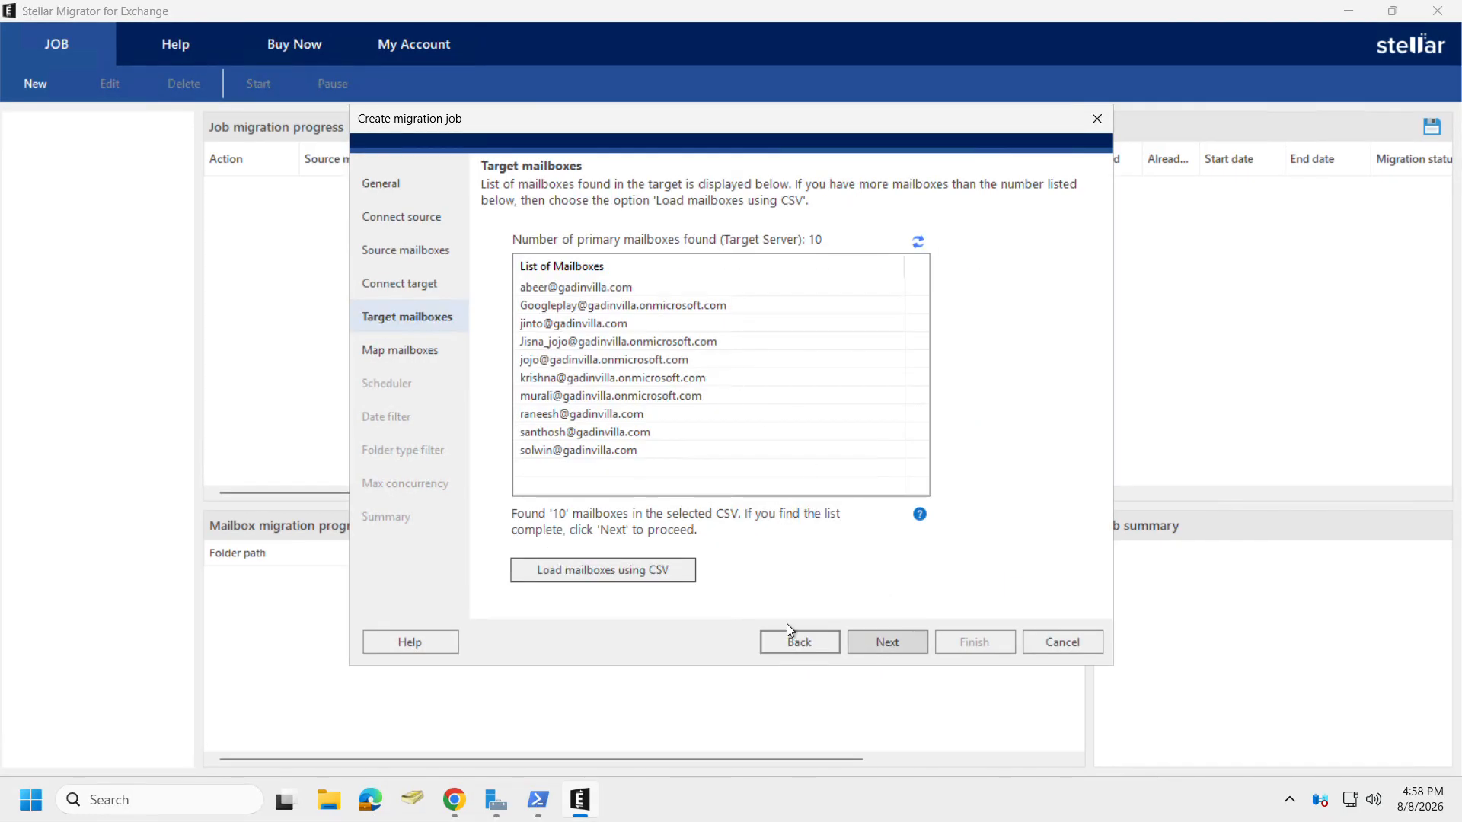
# Map rows 7 and 8 (primary and archive) to the same Microsoft 365 target mailbox.
pyautogui.click(884, 645)
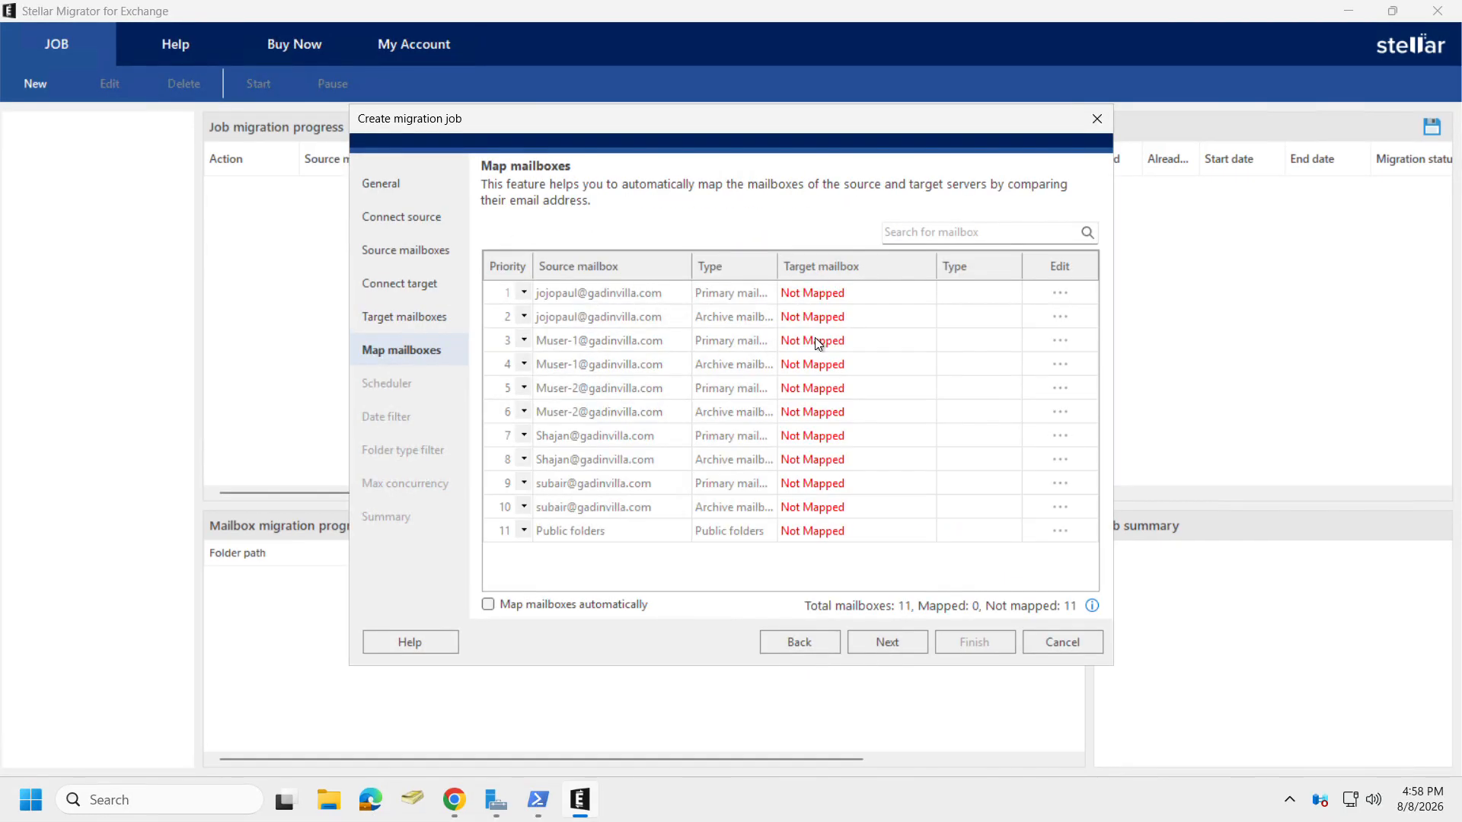
pyautogui.doubleClick(815, 337)
pyautogui.click(811, 335)
pyautogui.click(891, 607)
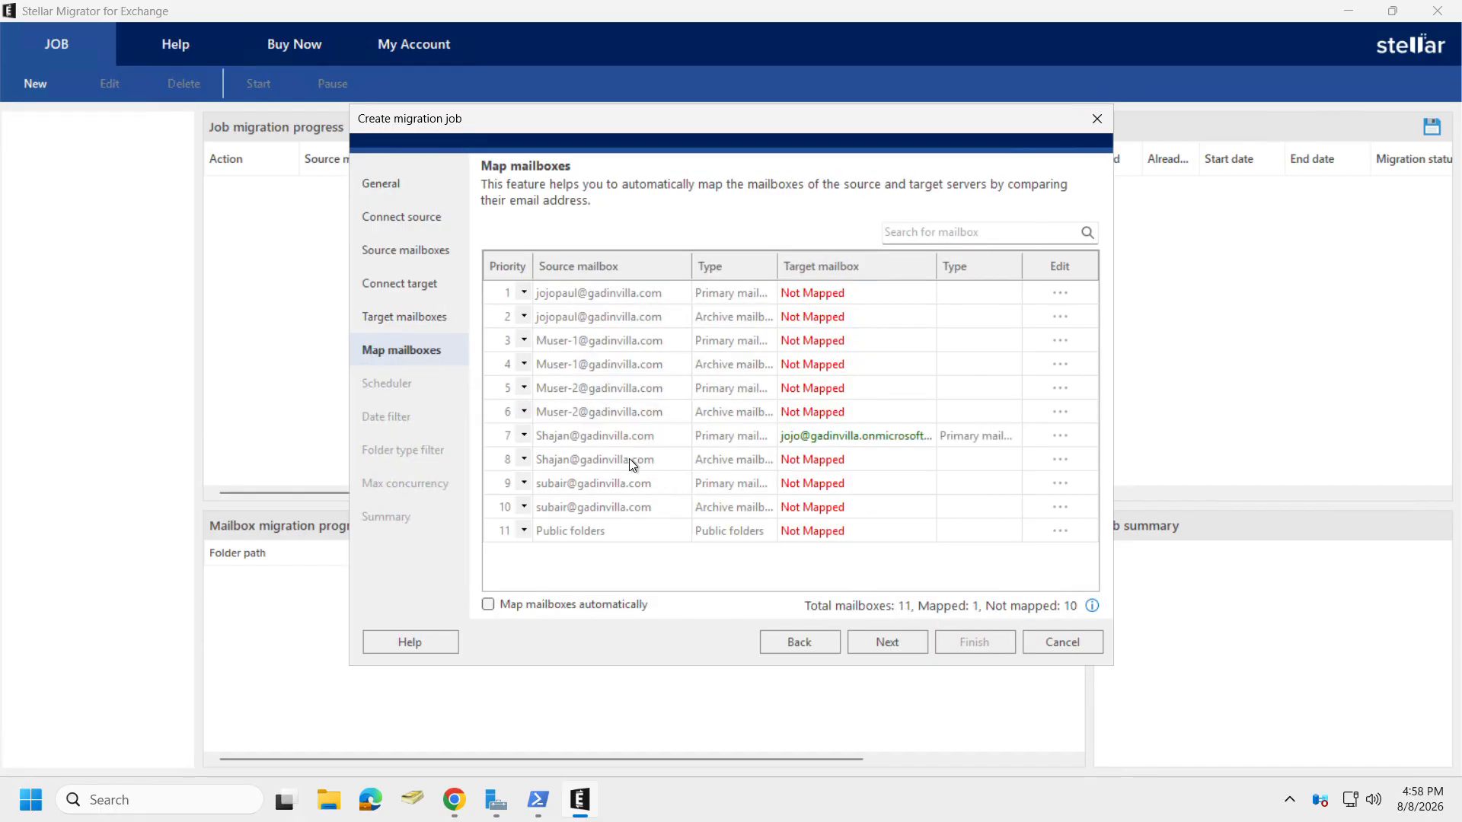
pyautogui.doubleClick(836, 458)
pyautogui.click(870, 600)
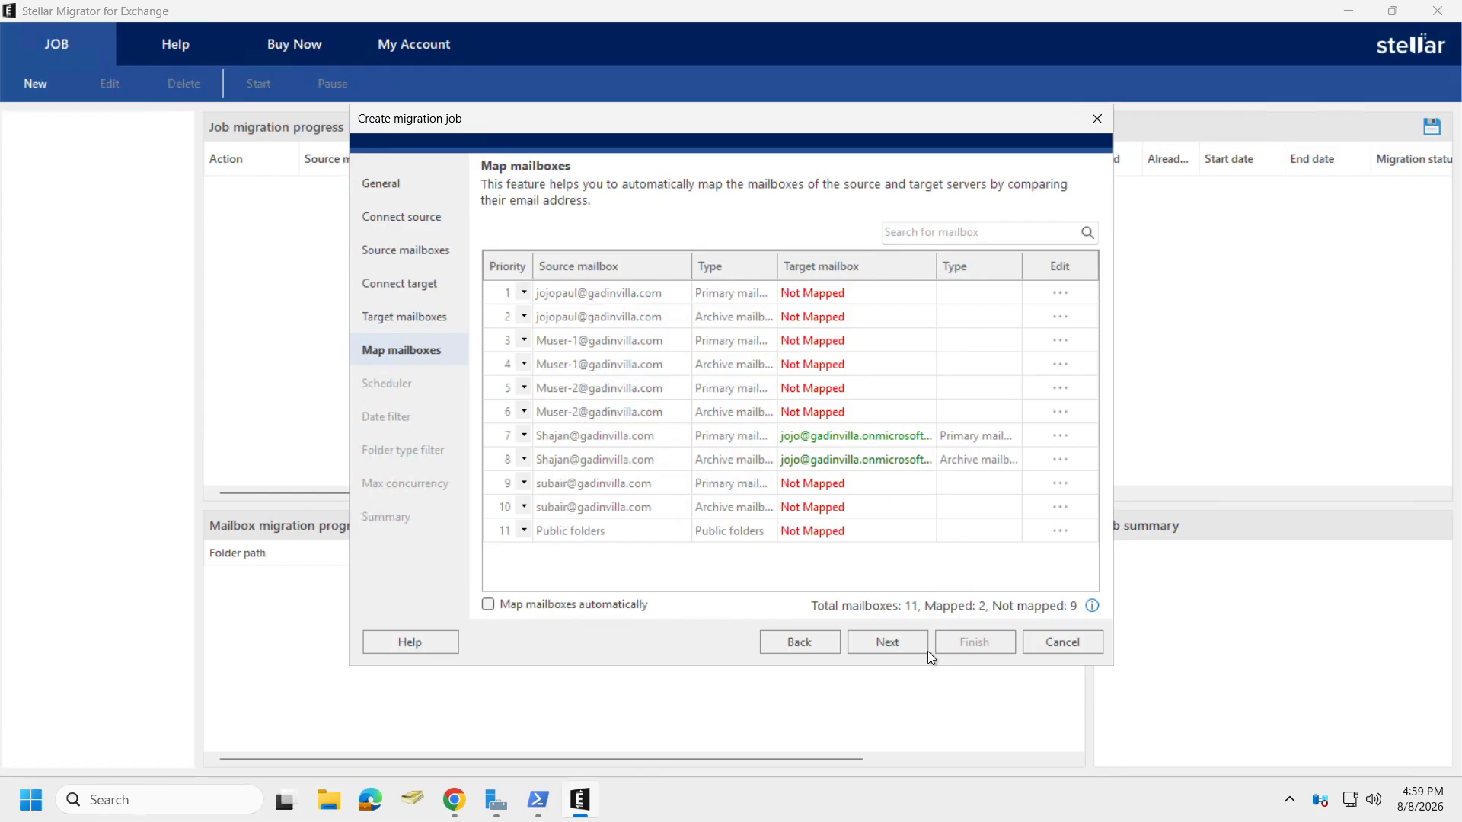
pyautogui.click(907, 643)
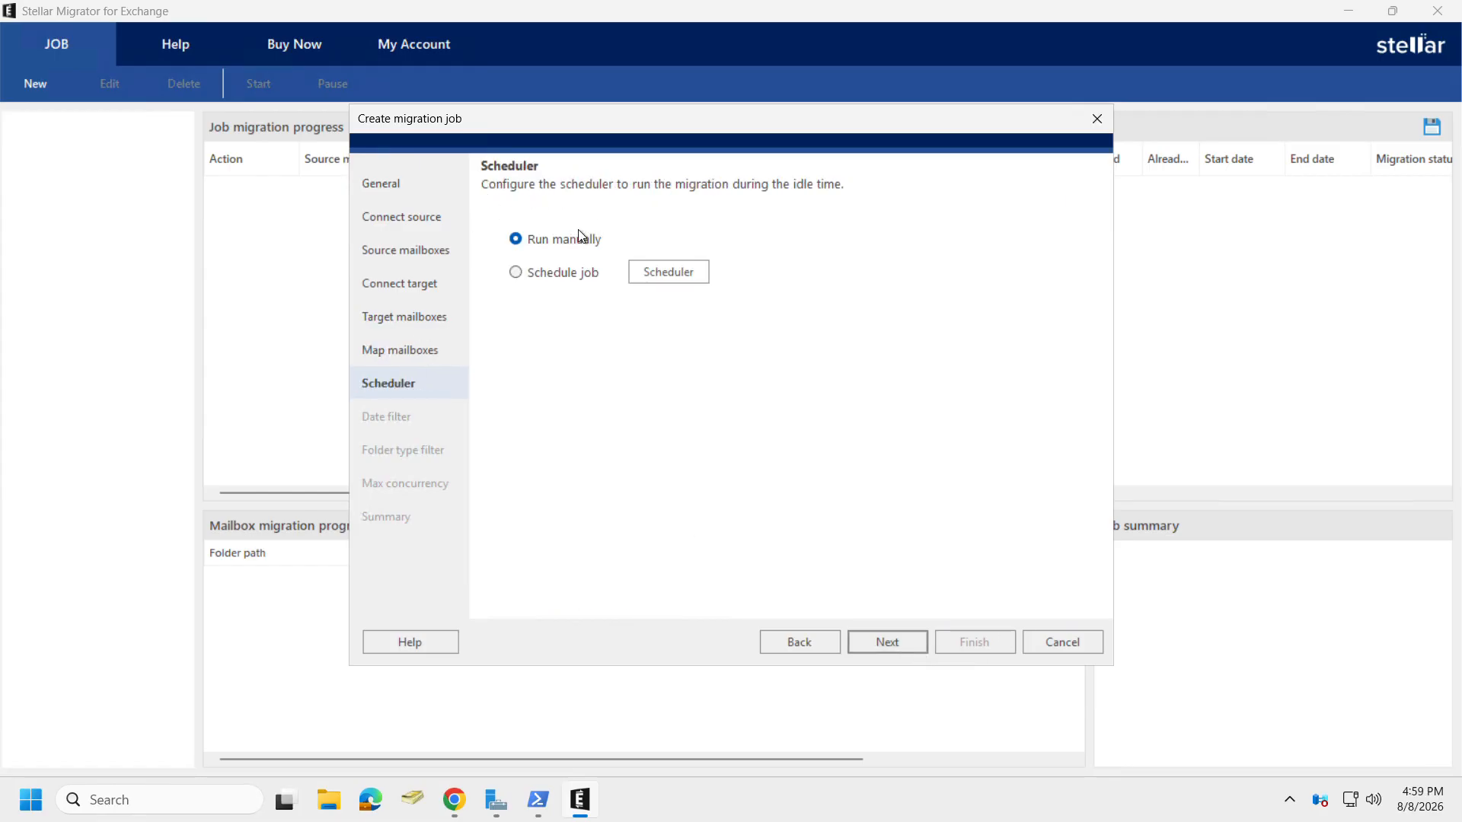
# Create Job1 to run manually with all items, all folder types, and 5 concurrent mailboxes.
pyautogui.click(894, 645)
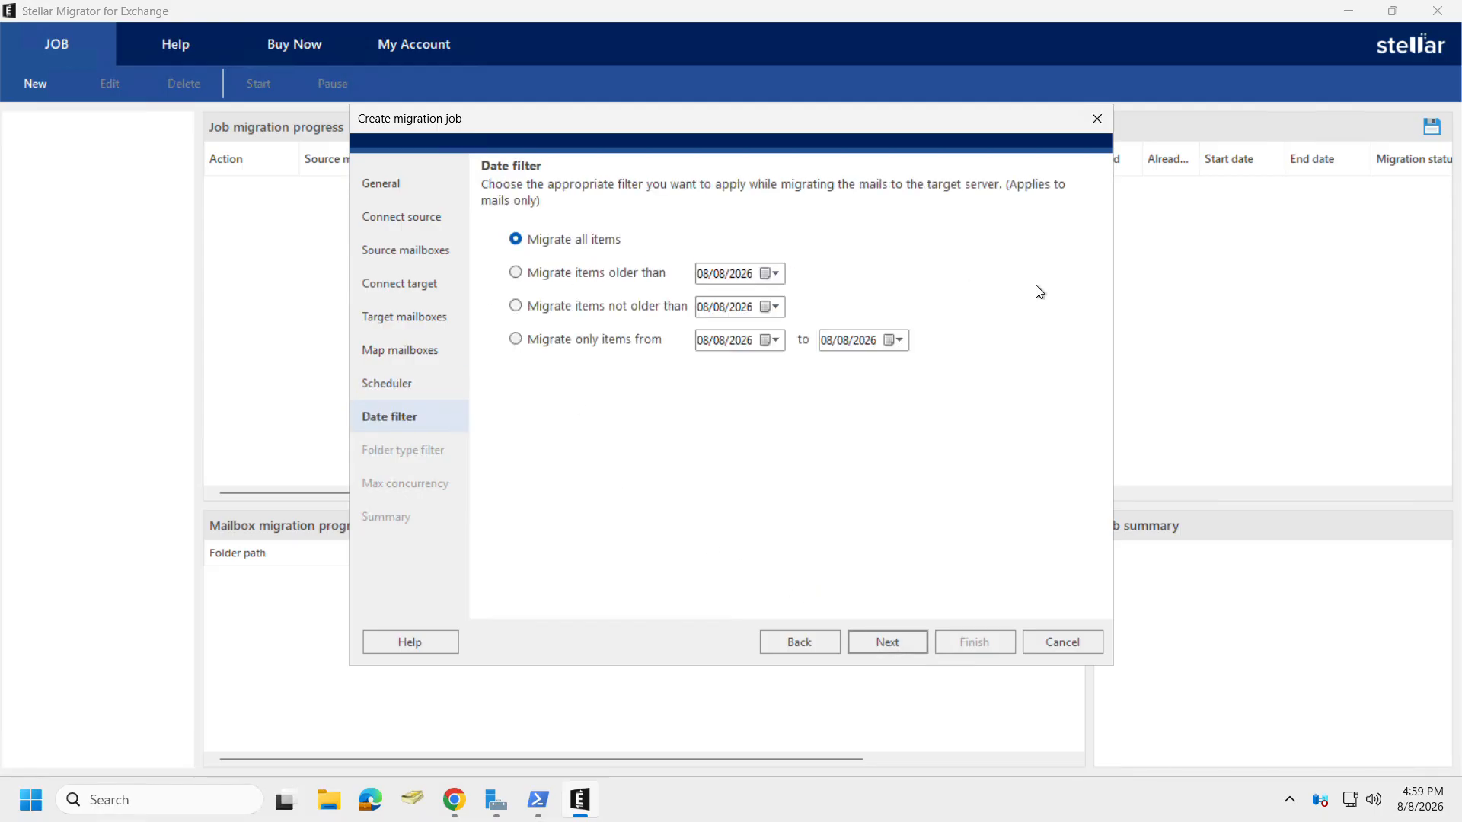
pyautogui.click(893, 644)
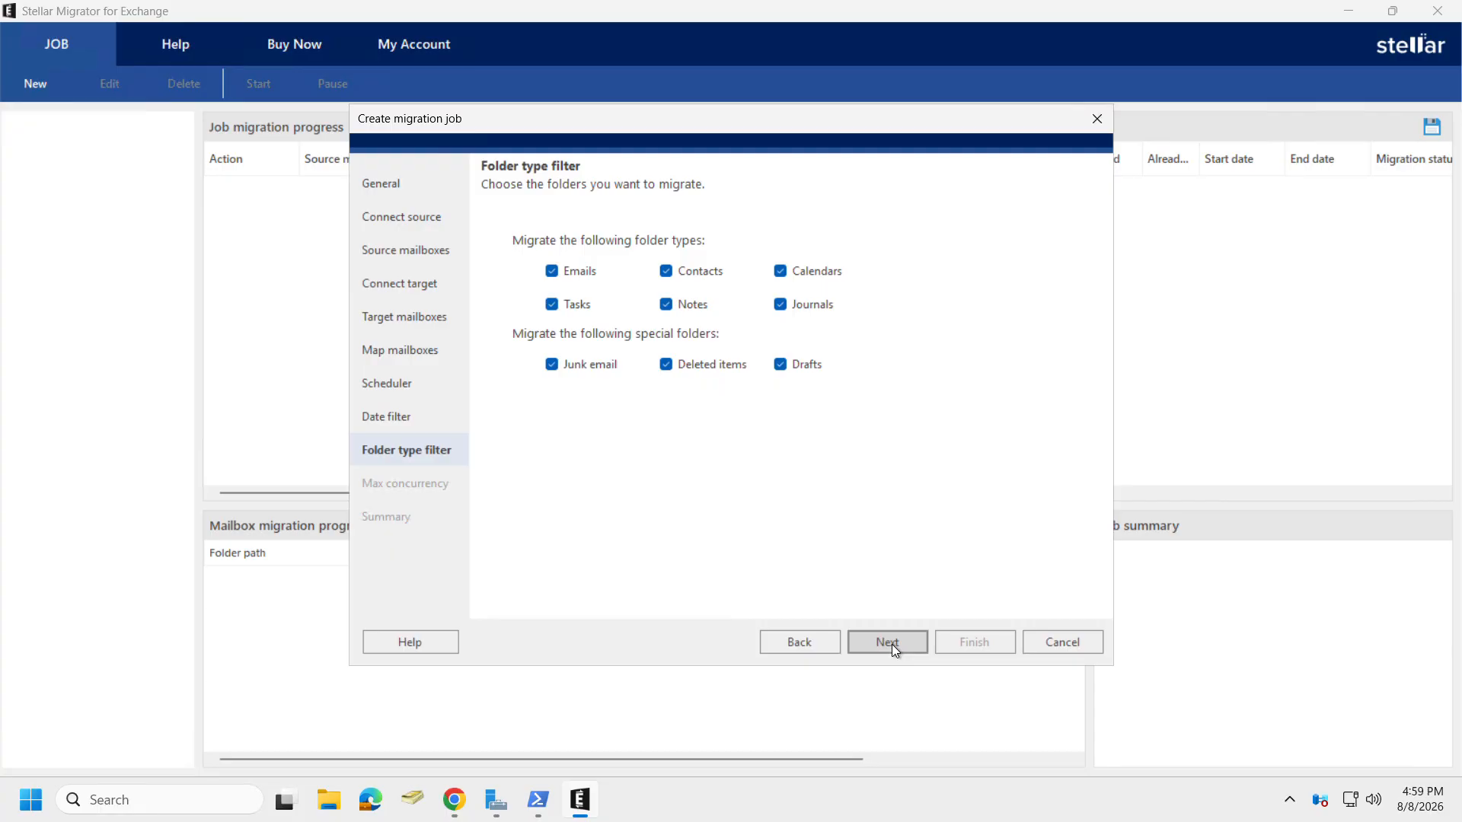
pyautogui.click(893, 644)
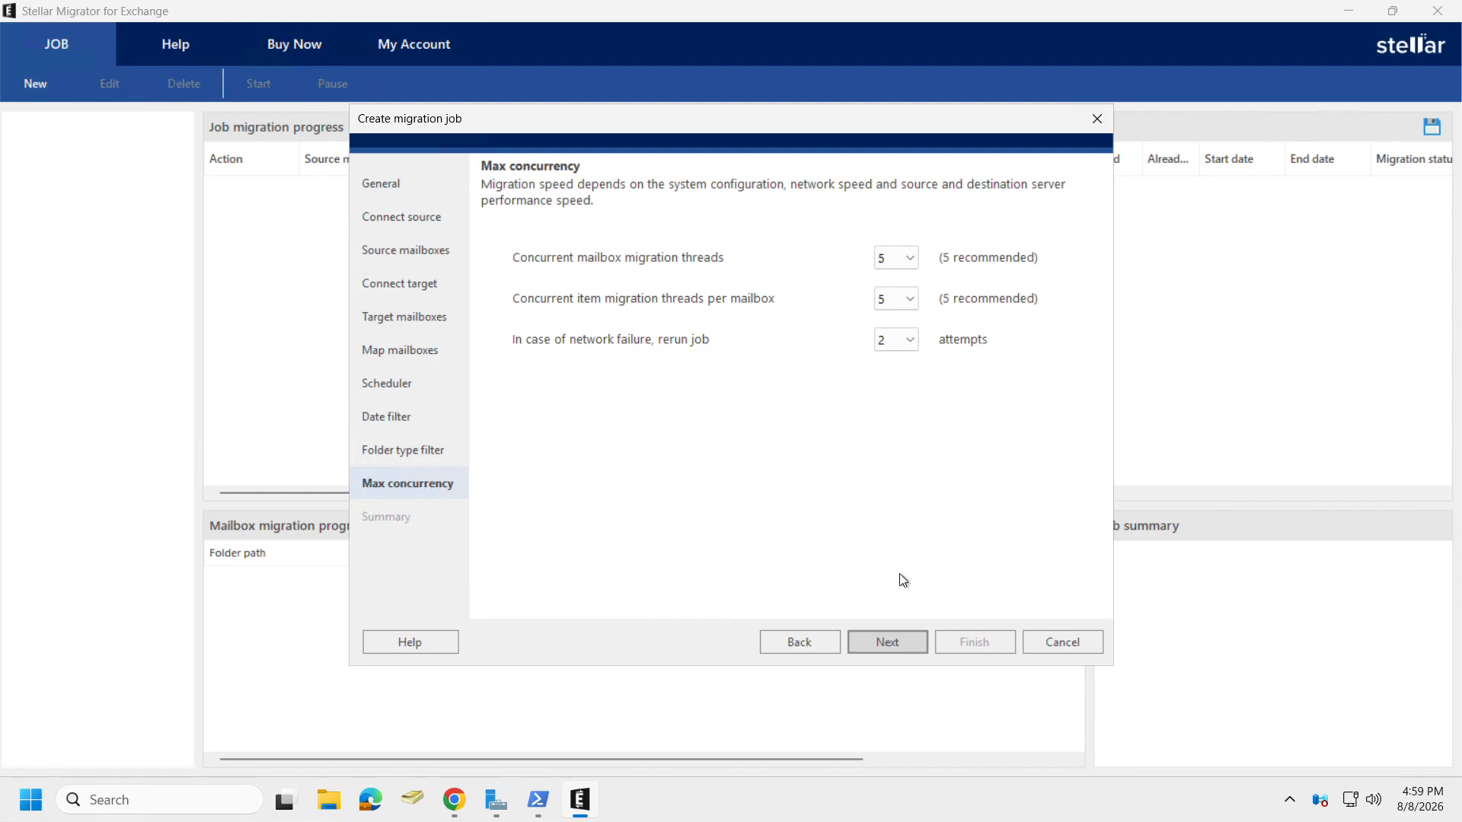
pyautogui.click(906, 263)
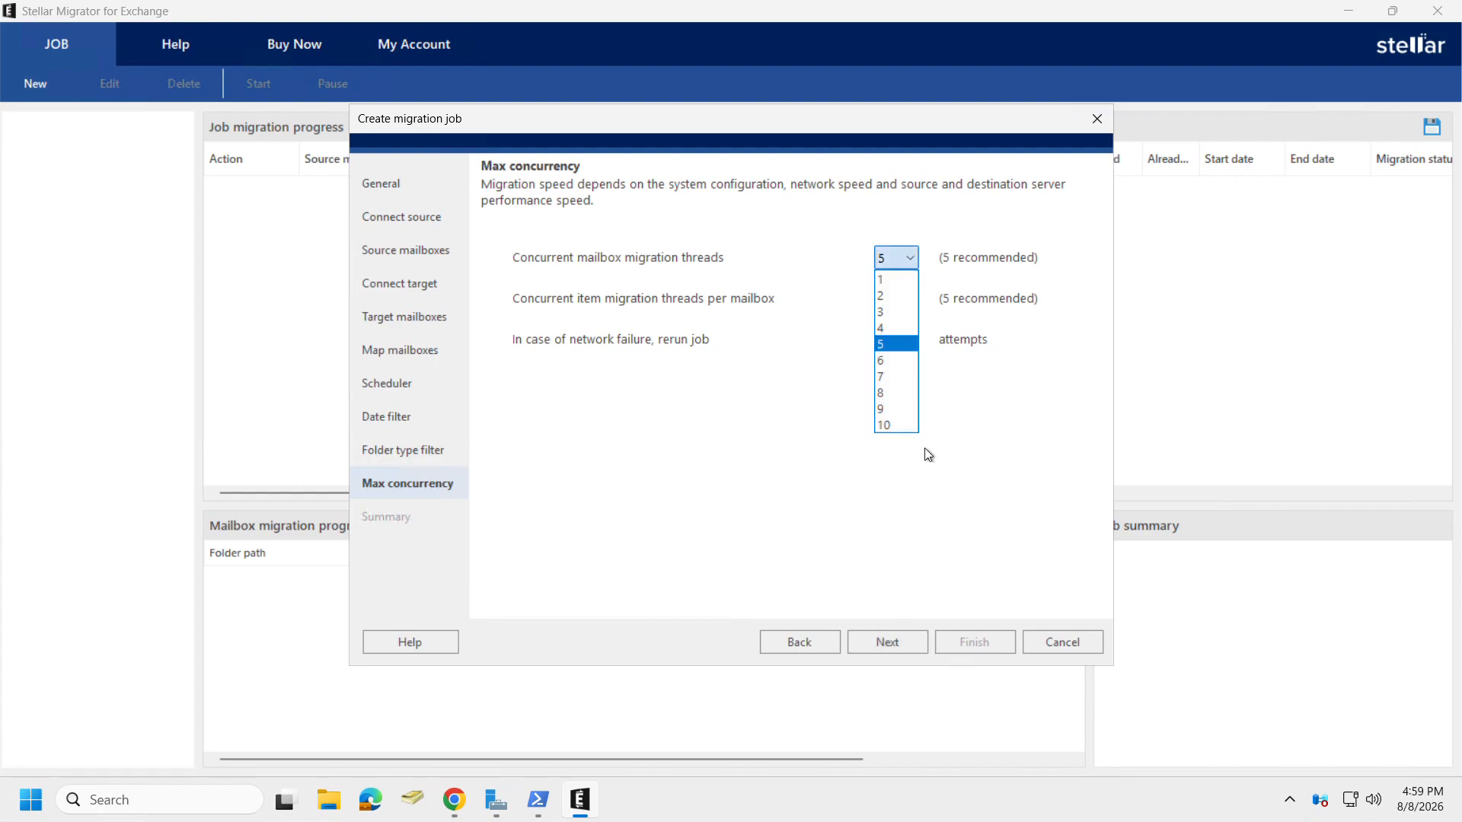
pyautogui.click(993, 423)
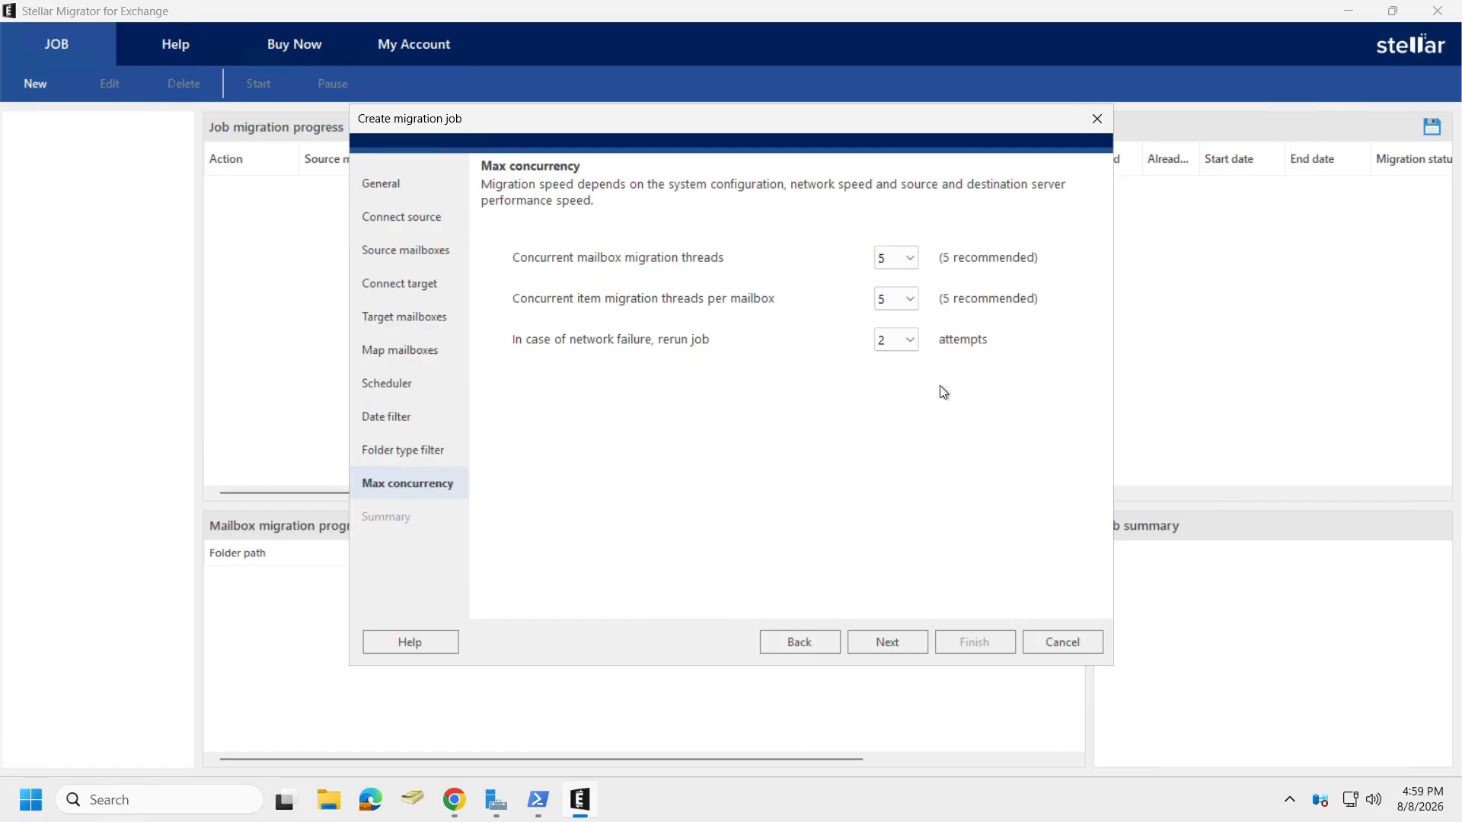
pyautogui.click(890, 649)
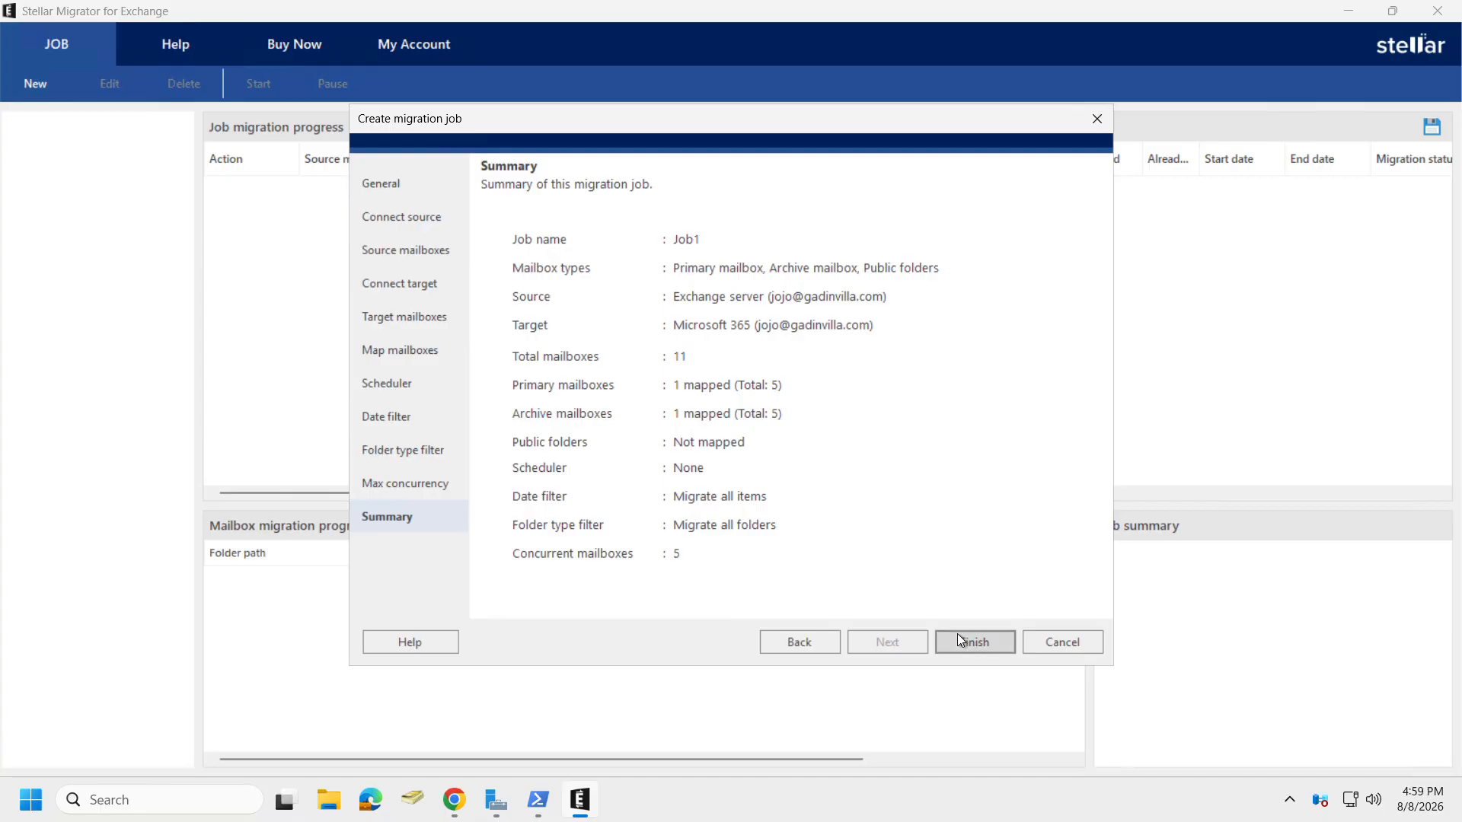
pyautogui.click(978, 642)
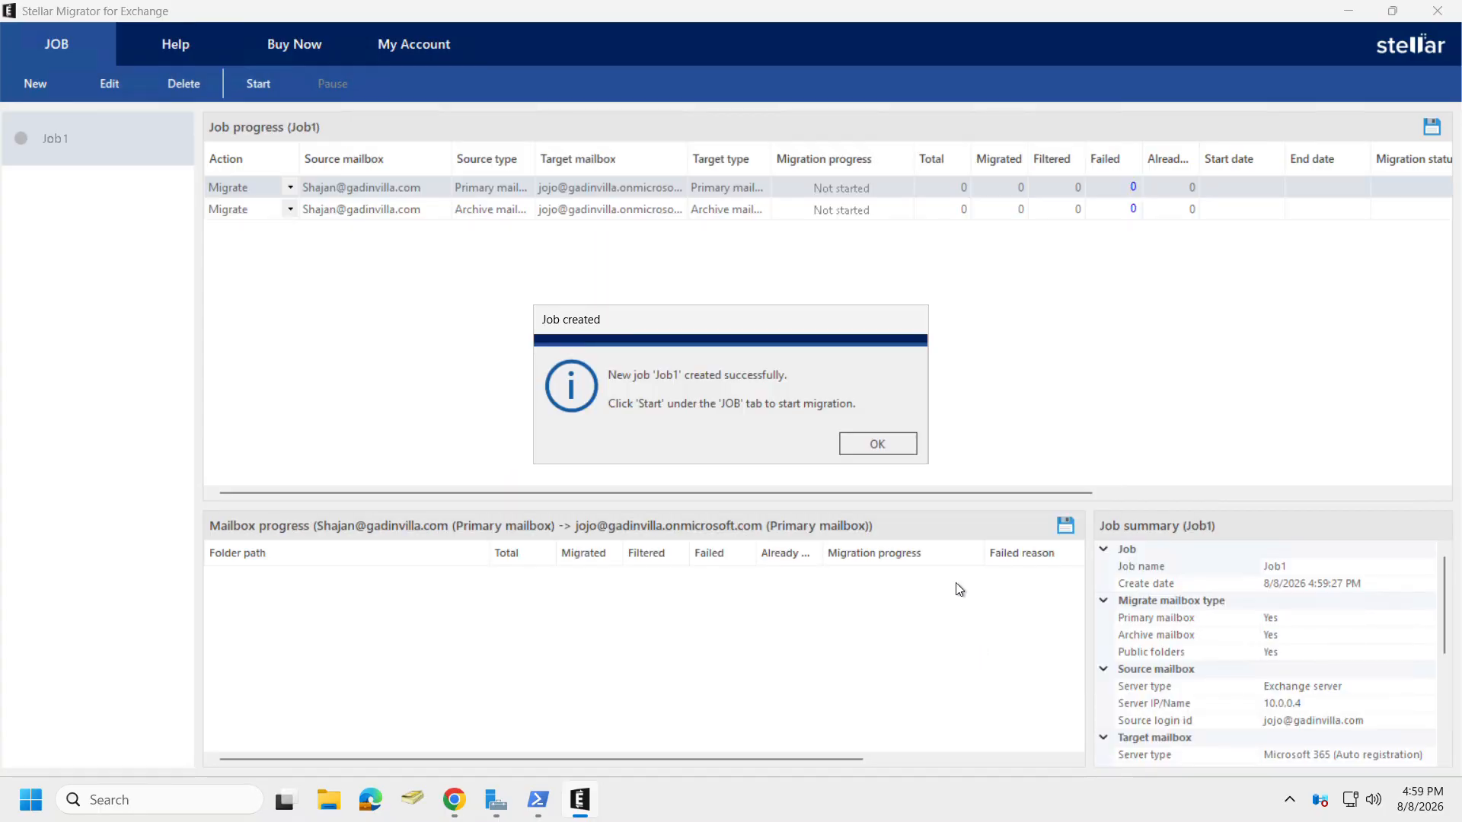
# Start Job1 and let the primary and archive mailbox migrations run to Completed.
pyautogui.click(878, 445)
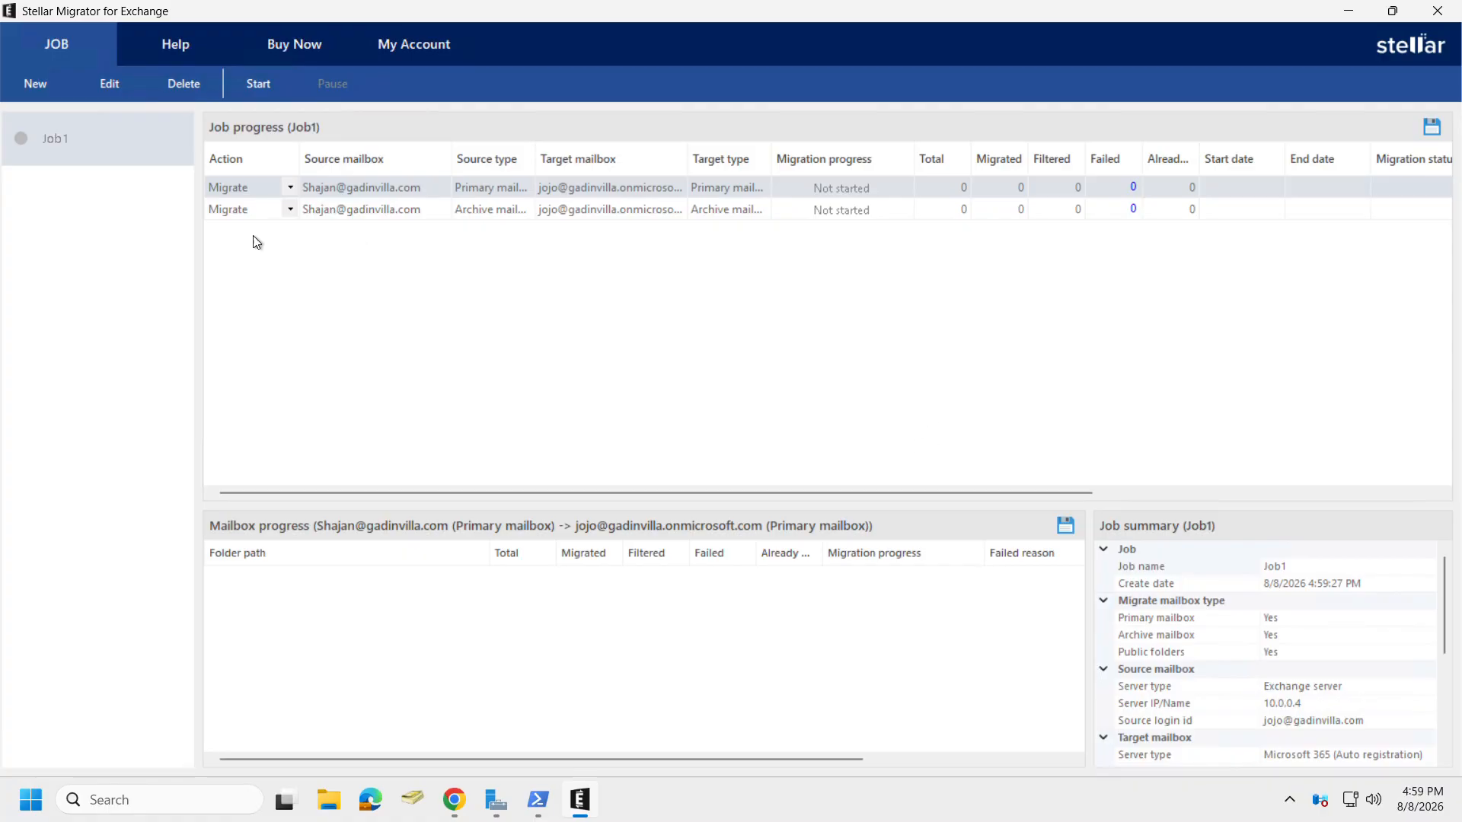
pyautogui.click(257, 86)
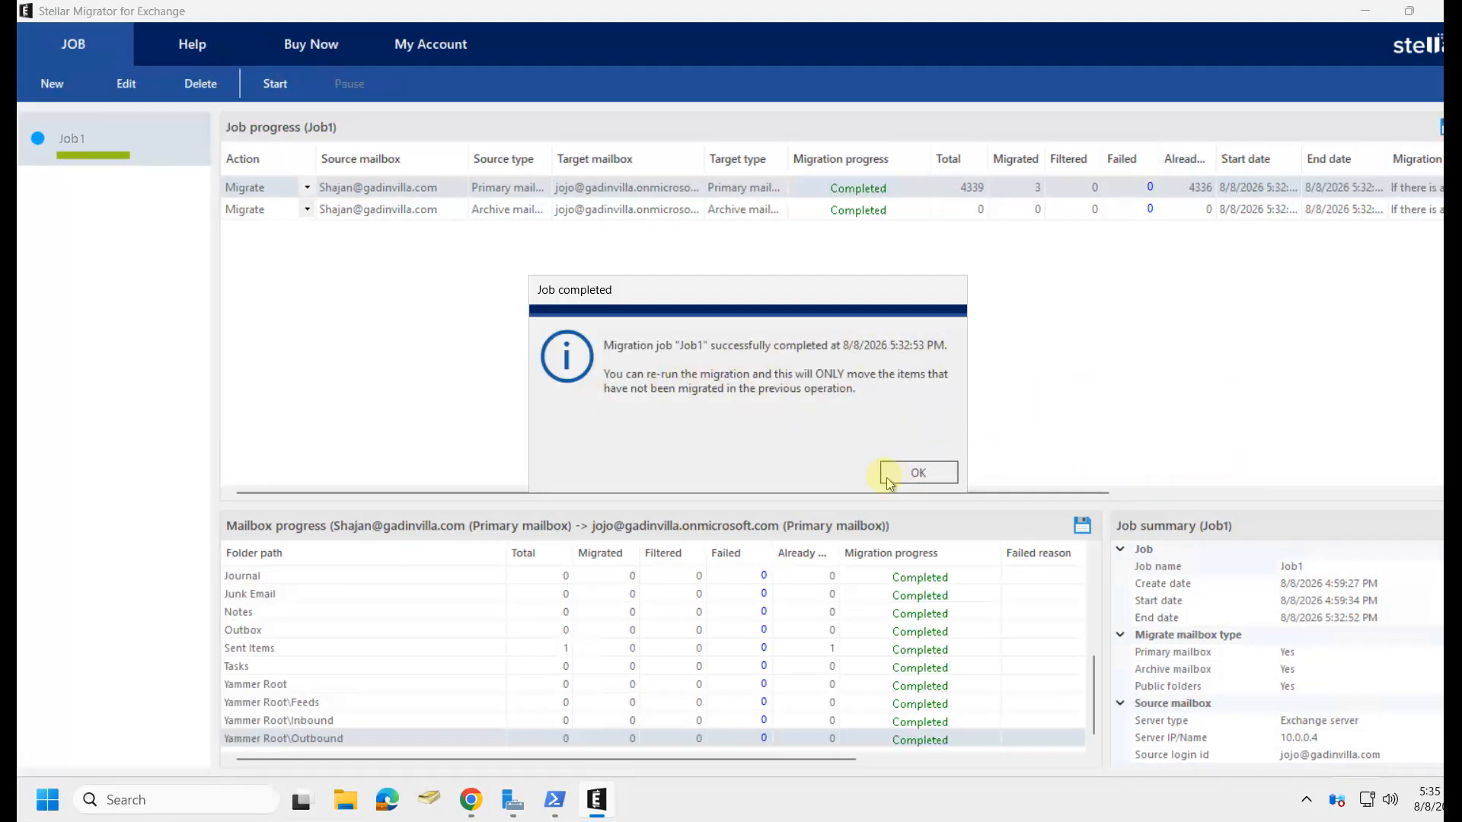
pyautogui.click(908, 473)
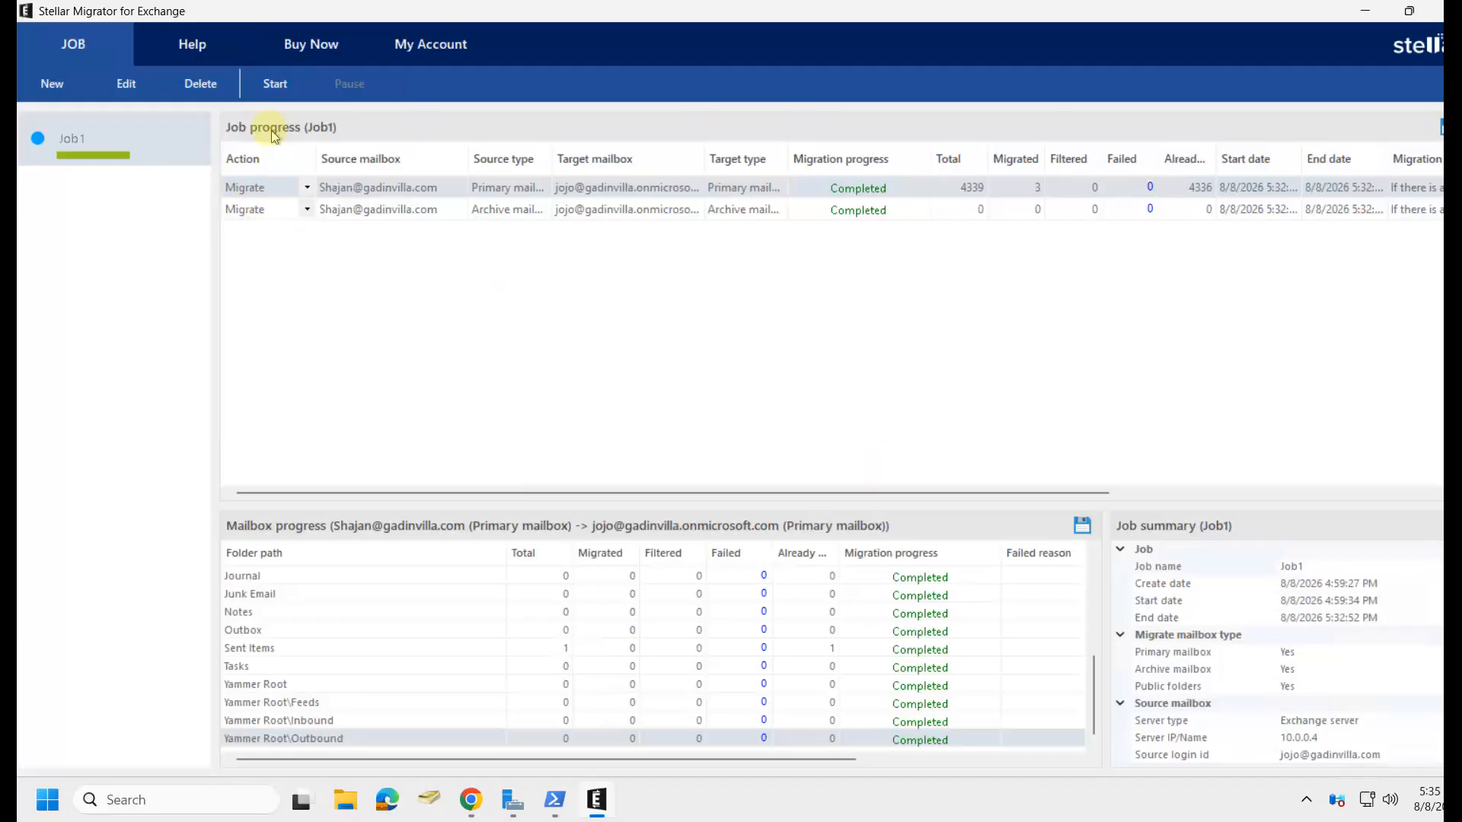